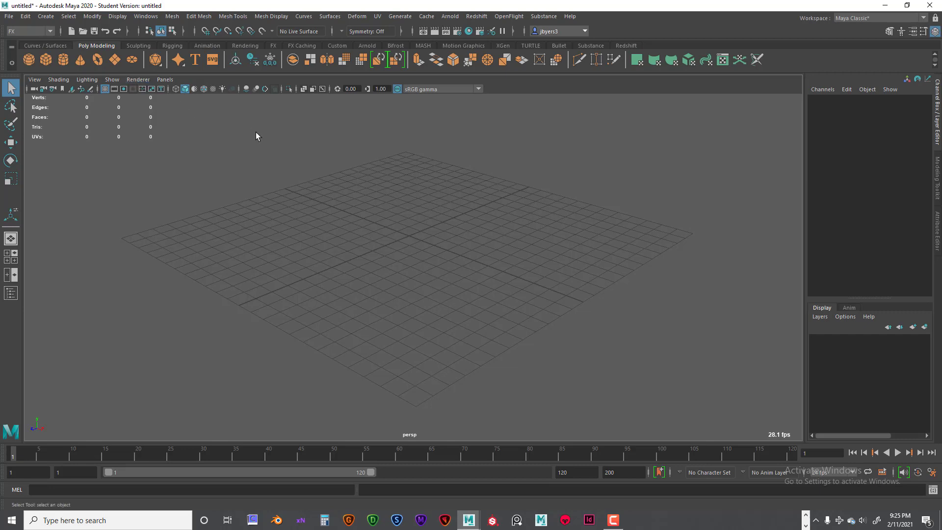
Add a default polygon cube, pCube1, at the origin of the empty scene
{"action": "mouse_move", "coordinate": [419, 237]}
{"action": "left_mouse_down", "text": "alt"}
{"action": "mouse_move", "coordinate": [435, 225]}
{"action": "mouse_move", "coordinate": [442, 238]}
{"action": "mouse_move", "coordinate": [442, 225]}
{"action": "mouse_move", "coordinate": [432, 227]}
{"action": "left_mouse_up", "text": "alt"}
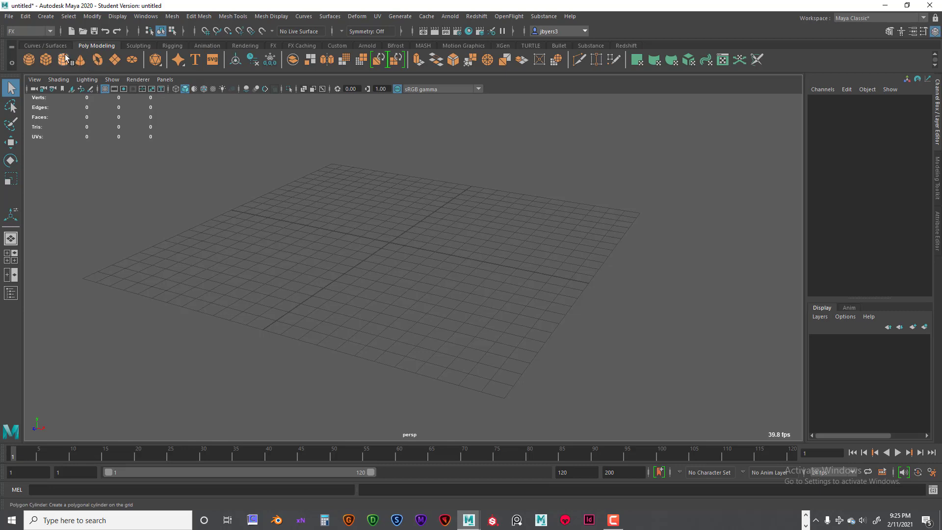
{"action": "left_click", "coordinate": [46, 59]}
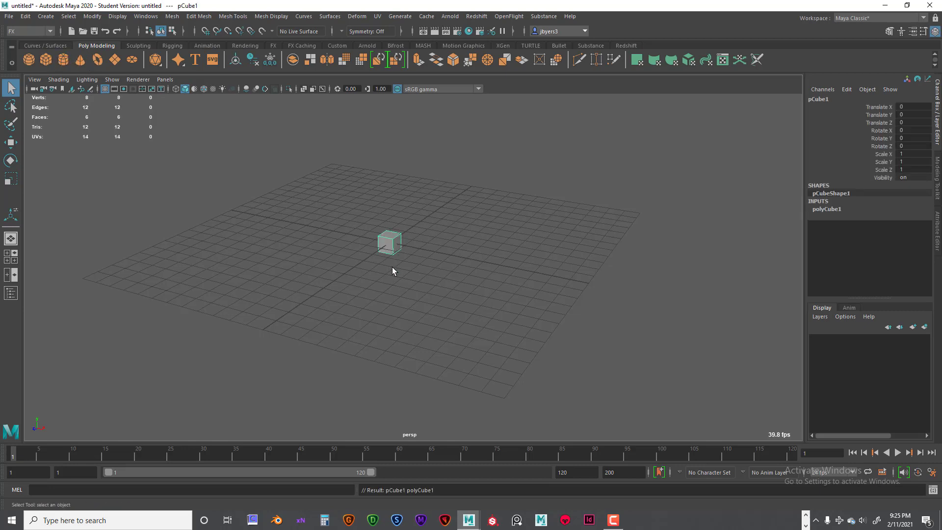
Scale the cube into a thin 23.826 × 0.192 × 23.826 floor slab
{"action": "key", "text": "r"}
{"action": "left_click_drag", "start_coordinate": [389, 203], "coordinate": [390, 241]}
{"action": "middle_click_drag", "start_coordinate": [417, 244], "coordinate": [666, 249]}
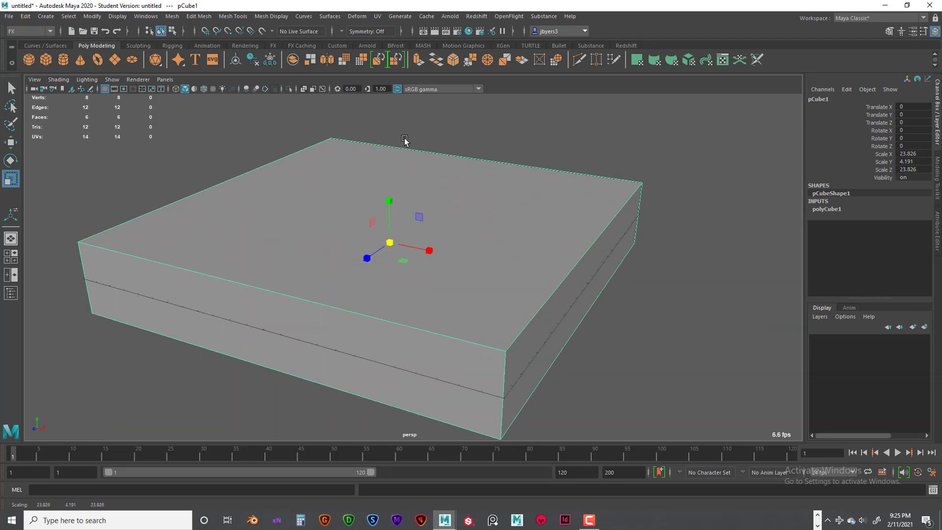
{"action": "left_click_drag", "start_coordinate": [390, 204], "coordinate": [389, 244]}
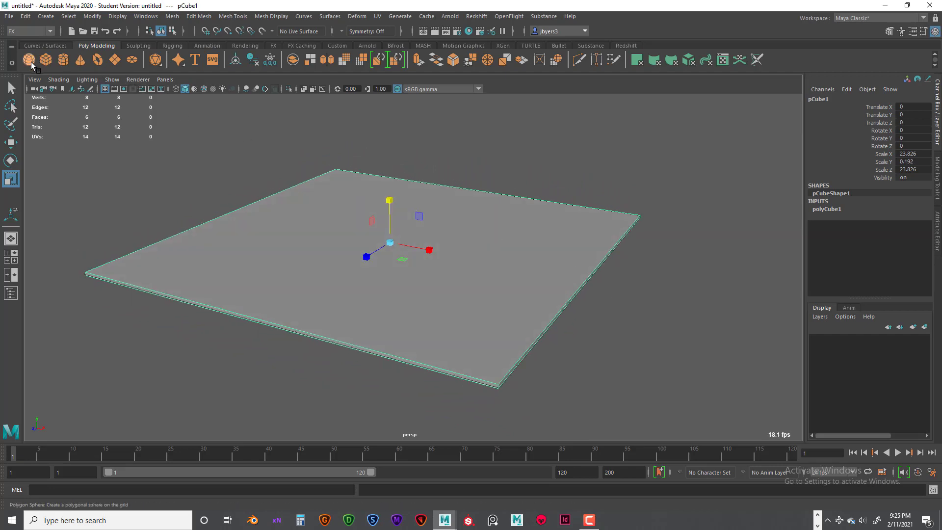
Scale pSphere1 to 4.079 as a dome at X −7.007, and add a second sphere pSphere2
{"action": "key", "text": "g"}
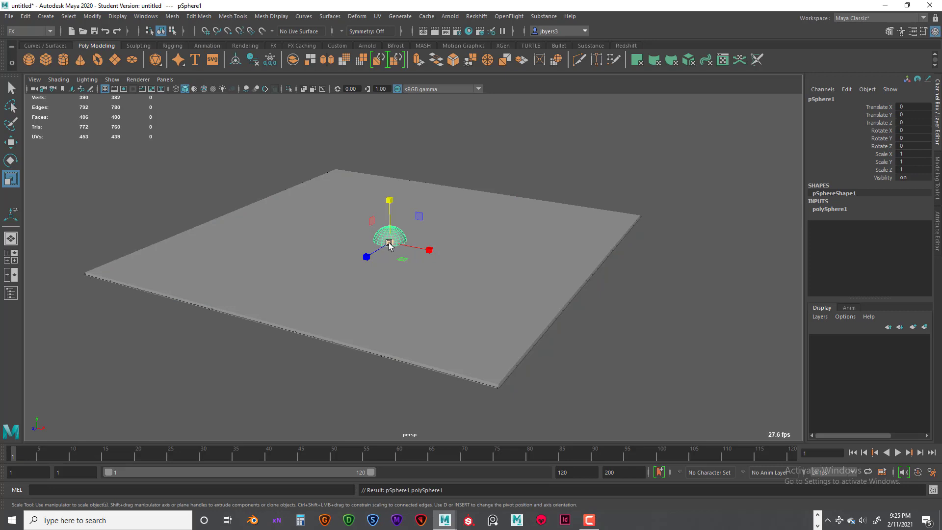
{"action": "left_click_drag", "start_coordinate": [390, 242], "coordinate": [351, 256]}
{"action": "key", "text": "w"}
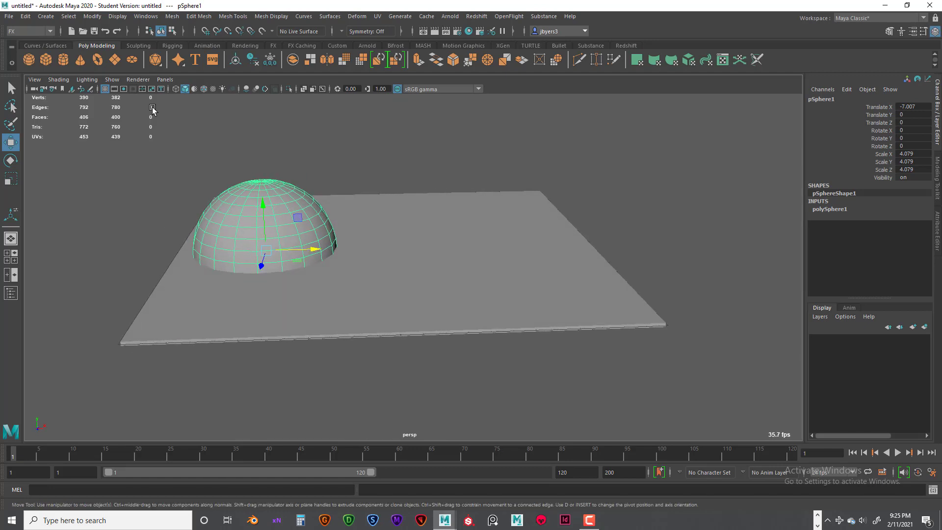
{"action": "left_click", "coordinate": [29, 59]}
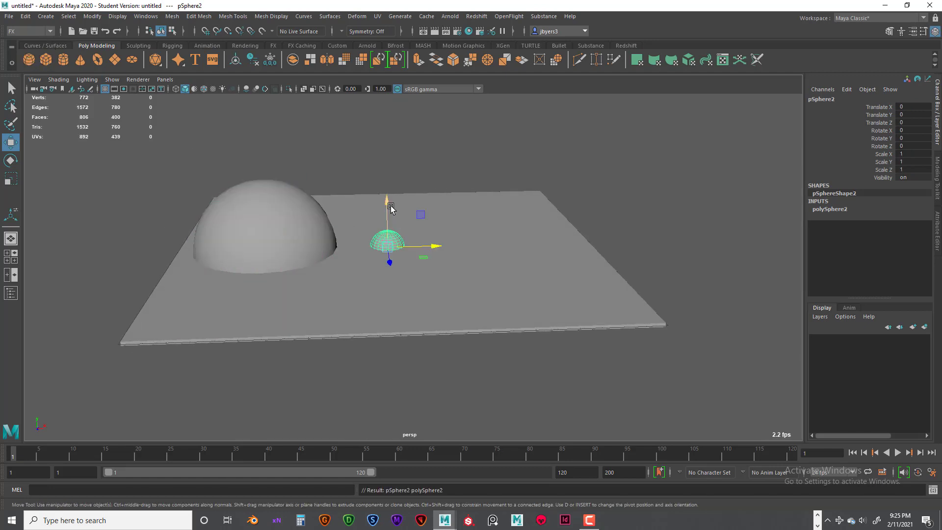
Raise pSphere2 to Y 5.103 and shift it to X −2.96 beside the dome
{"action": "left_click_drag", "start_coordinate": [390, 206], "coordinate": [386, 142]}
{"action": "left_click_drag", "start_coordinate": [420, 190], "coordinate": [372, 188]}
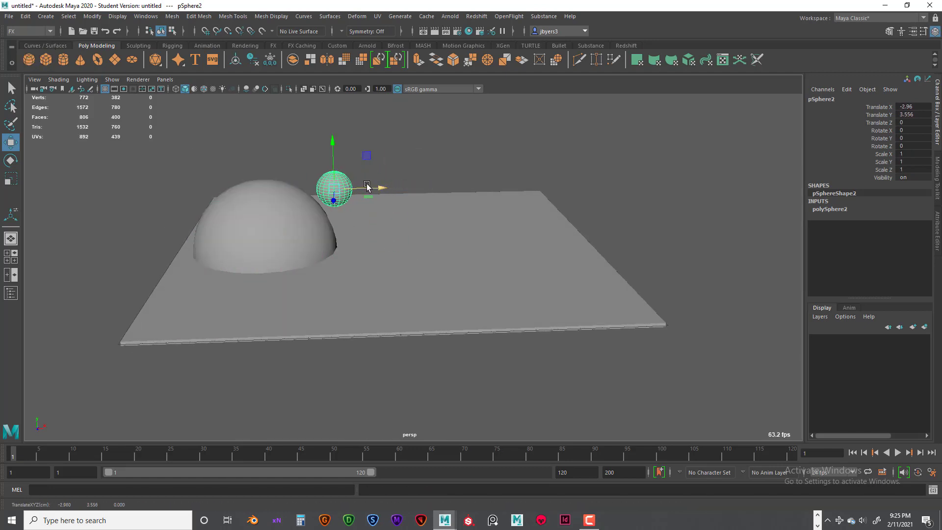
{"action": "left_click", "coordinate": [338, 129]}
{"action": "key", "text": "ctrl+z"}
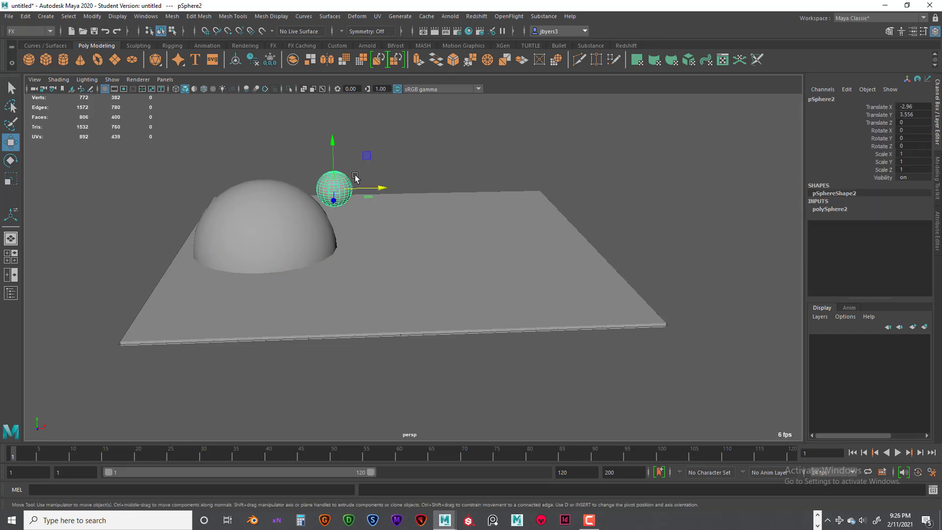
{"action": "left_click_drag", "start_coordinate": [330, 150], "coordinate": [330, 123]}
{"action": "mouse_move", "coordinate": [395, 157]}
{"action": "left_mouse_down", "text": "alt"}
{"action": "mouse_move", "coordinate": [357, 178]}
{"action": "mouse_move", "coordinate": [396, 166]}
{"action": "left_mouse_up", "text": "alt"}
{"action": "key", "text": "space"}
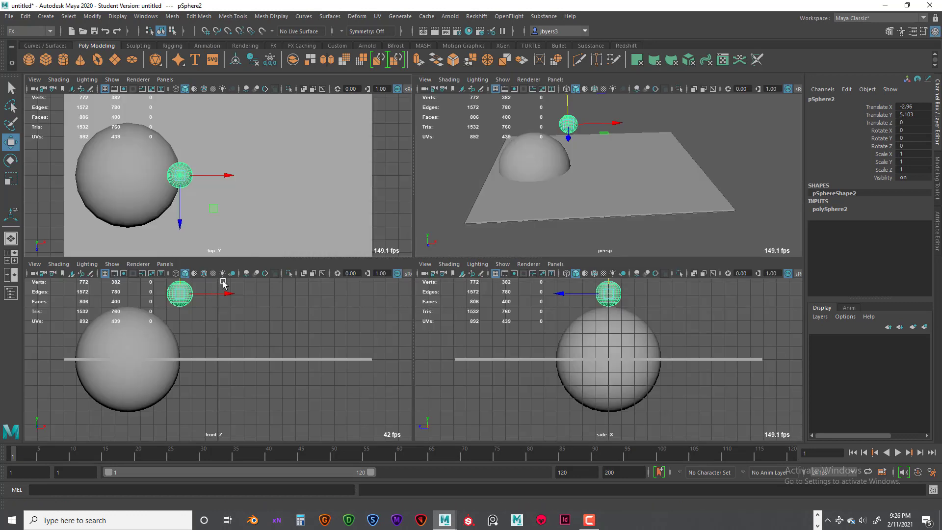
In the top view with wireframe on shaded, slide pSphere2 to X −5.931 over the dome's peak
{"action": "key", "text": "space"}
{"action": "left_click_drag", "start_coordinate": [385, 265], "coordinate": [324, 266]}
{"action": "left_click", "coordinate": [204, 89]}
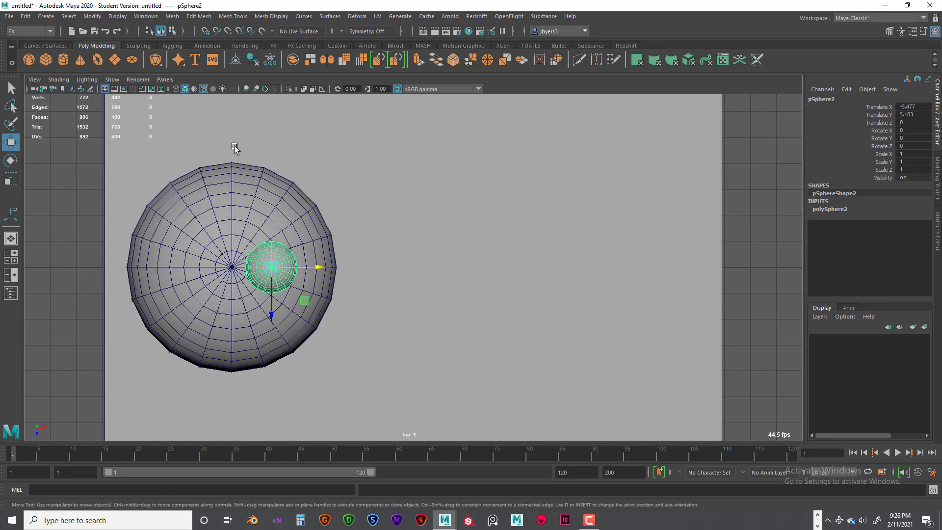
{"action": "left_click_drag", "start_coordinate": [319, 268], "coordinate": [309, 270]}
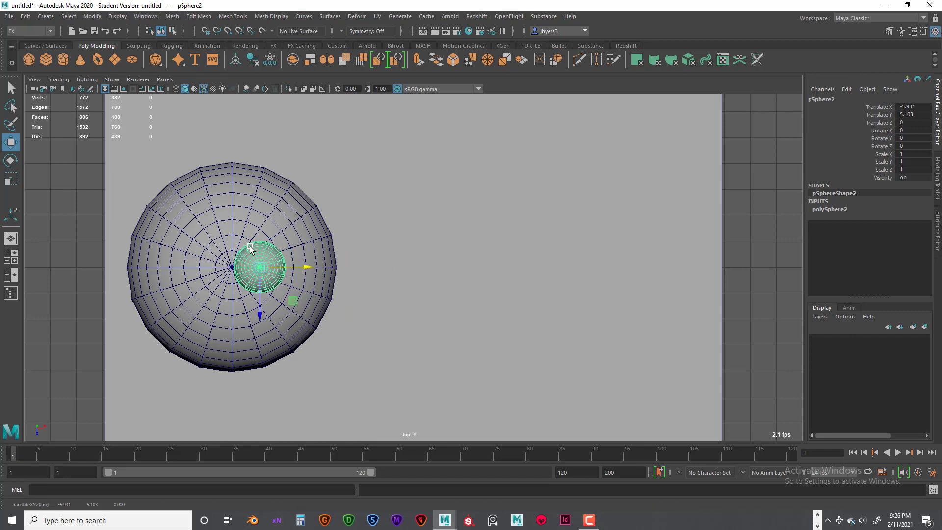
{"action": "left_click", "coordinate": [234, 216]}
{"action": "left_click", "coordinate": [250, 262]}
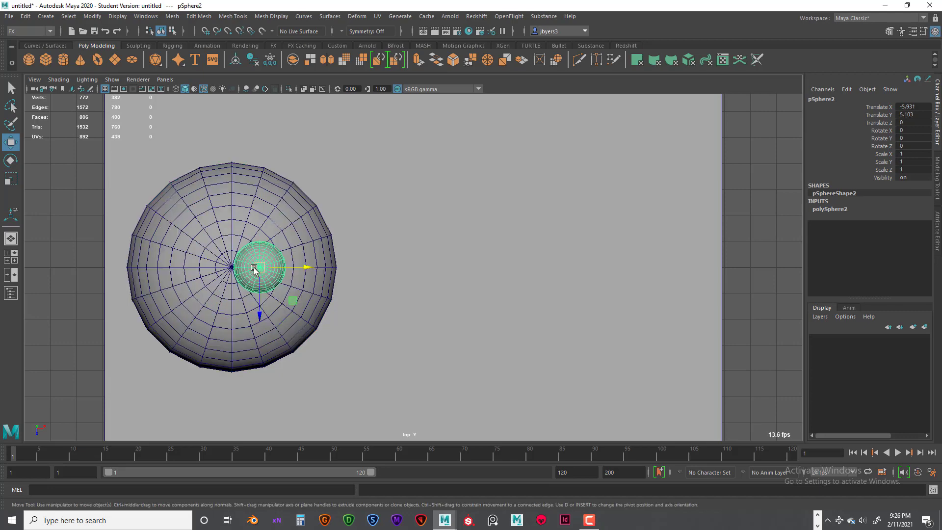
{"action": "left_click", "coordinate": [233, 266]}
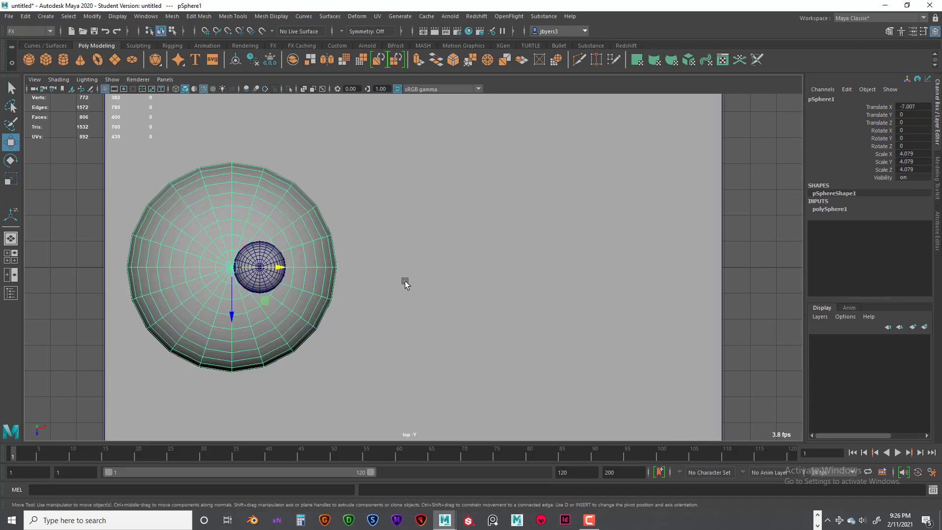
{"action": "key", "text": "space"}
{"action": "key", "text": "space"}
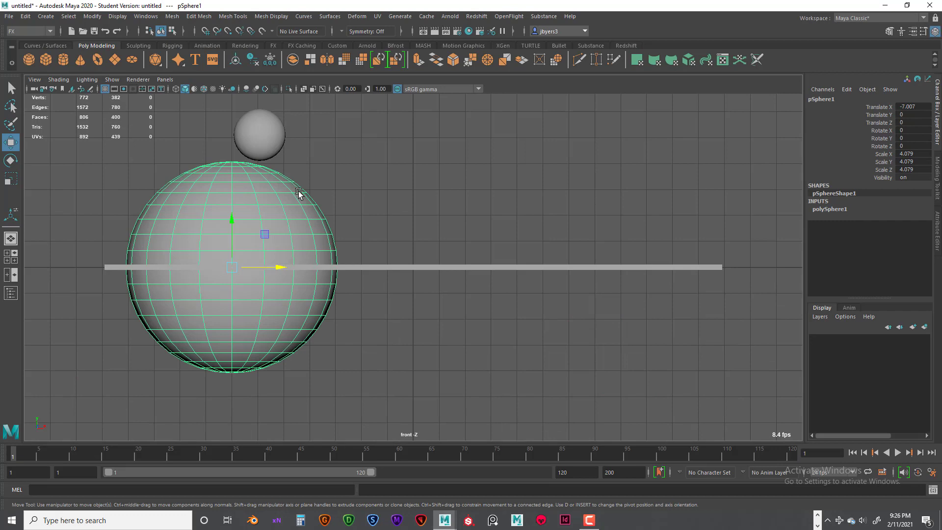
Frame both spheres in the front view with wireframe on shaded and lower pSphere2 slightly
{"action": "left_click", "coordinate": [270, 146]}
{"action": "left_click", "coordinate": [259, 101]}
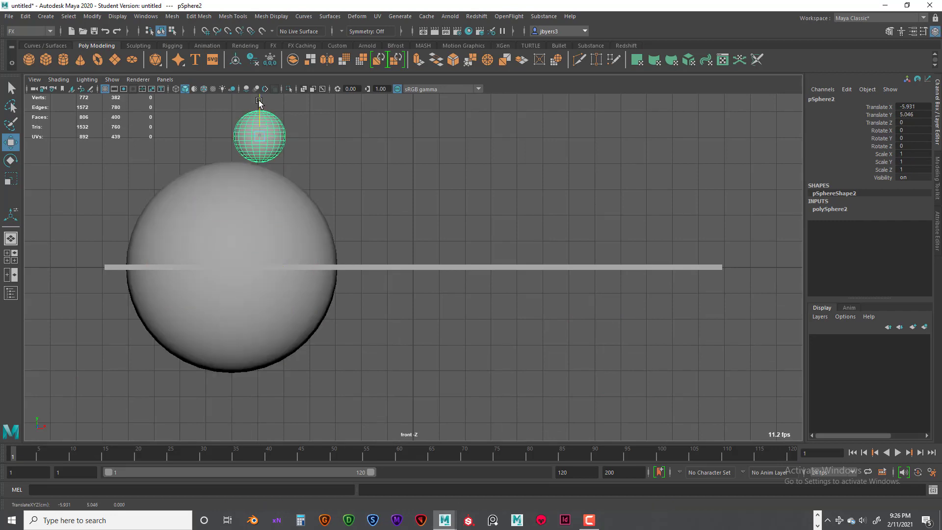
{"action": "right_click_drag", "start_coordinate": [259, 101], "coordinate": [297, 154], "text": "alt"}
{"action": "middle_click_drag", "start_coordinate": [296, 154], "coordinate": [400, 284], "text": "alt"}
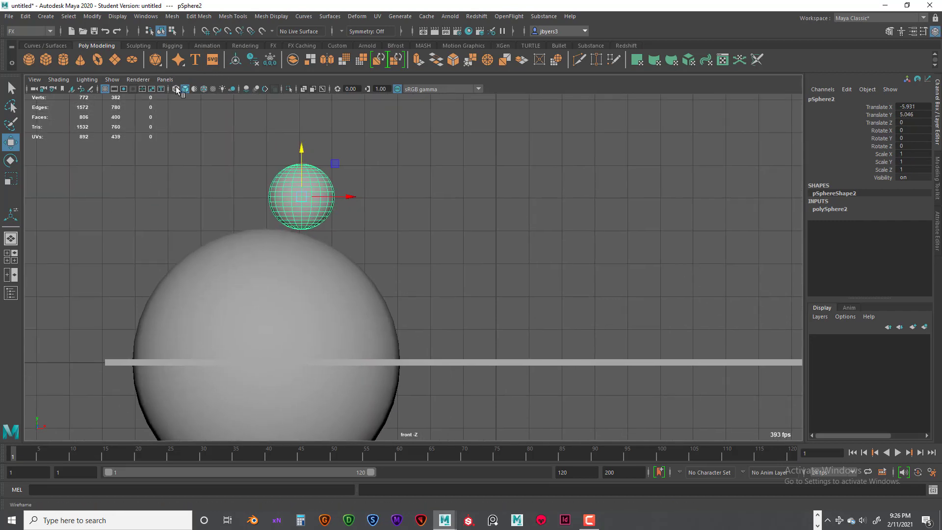
{"action": "left_click", "coordinate": [204, 90]}
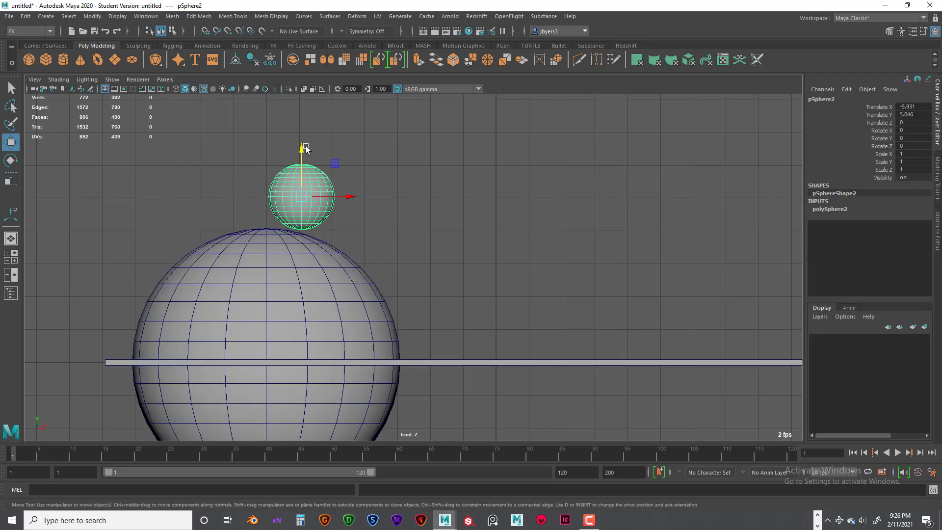
{"action": "left_click_drag", "start_coordinate": [302, 147], "coordinate": [302, 154]}
{"action": "right_click_drag", "start_coordinate": [302, 153], "coordinate": [325, 181], "text": "alt"}
{"action": "middle_click_drag", "start_coordinate": [325, 181], "coordinate": [427, 246], "text": "alt"}
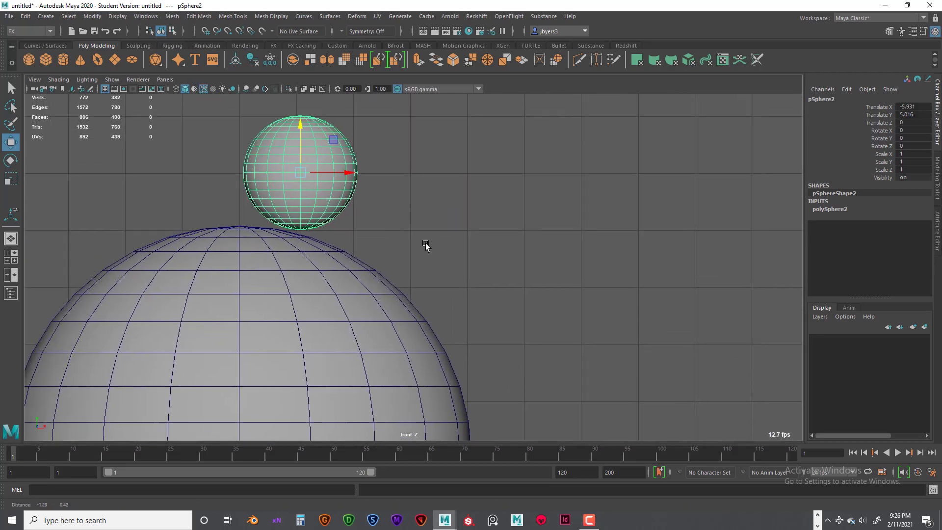
{"action": "middle_click_drag", "start_coordinate": [325, 143], "coordinate": [399, 180], "text": "alt"}
Zoom in on the sphere's underside and nudge pSphere2 toward the dome's surface
{"action": "left_click_drag", "start_coordinate": [380, 163], "coordinate": [383, 170]}
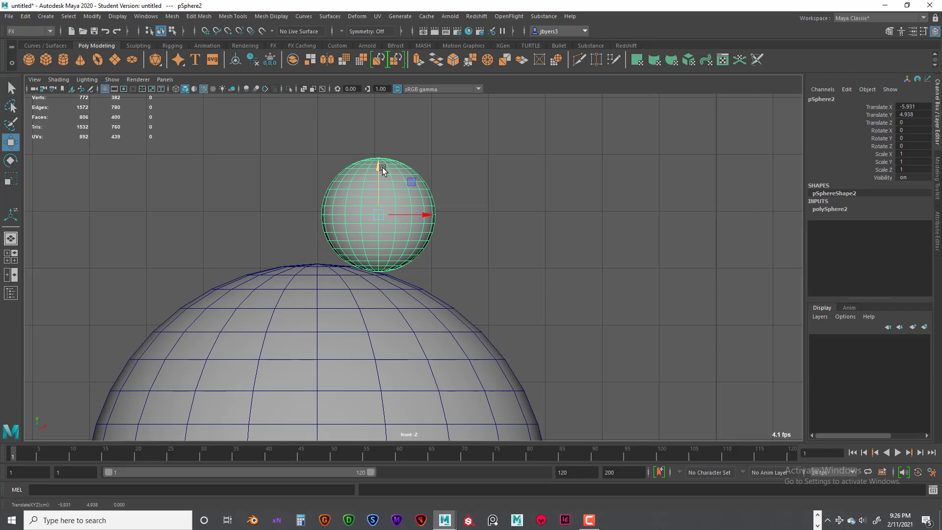
{"action": "scroll", "coordinate": [385, 179], "scroll_direction": "up", "scroll_amount": 2}
{"action": "left_click_drag", "start_coordinate": [361, 130], "coordinate": [361, 130]}
{"action": "scroll", "coordinate": [373, 150], "scroll_direction": "up", "scroll_amount": 3}
{"action": "scroll", "coordinate": [378, 164], "scroll_direction": "up", "scroll_amount": 2}
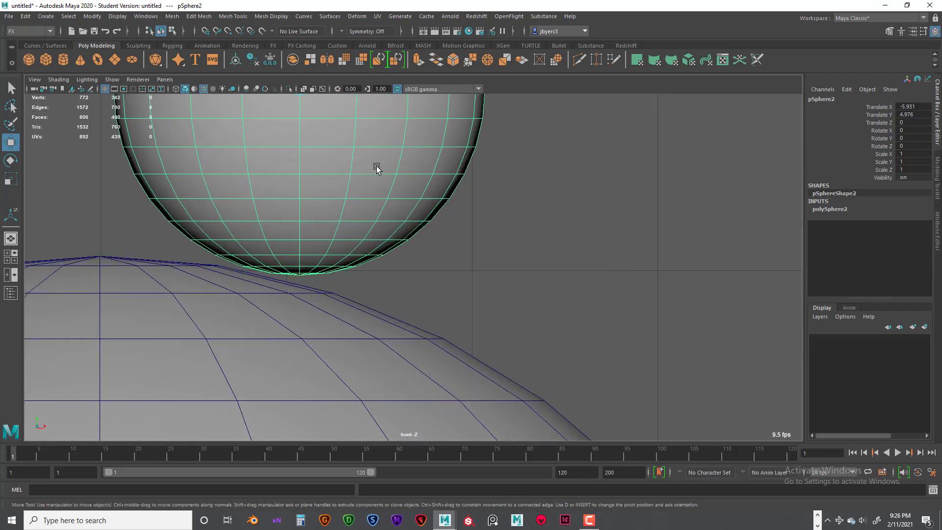
{"action": "middle_click_drag", "start_coordinate": [303, 211], "coordinate": [378, 231], "text": "alt"}
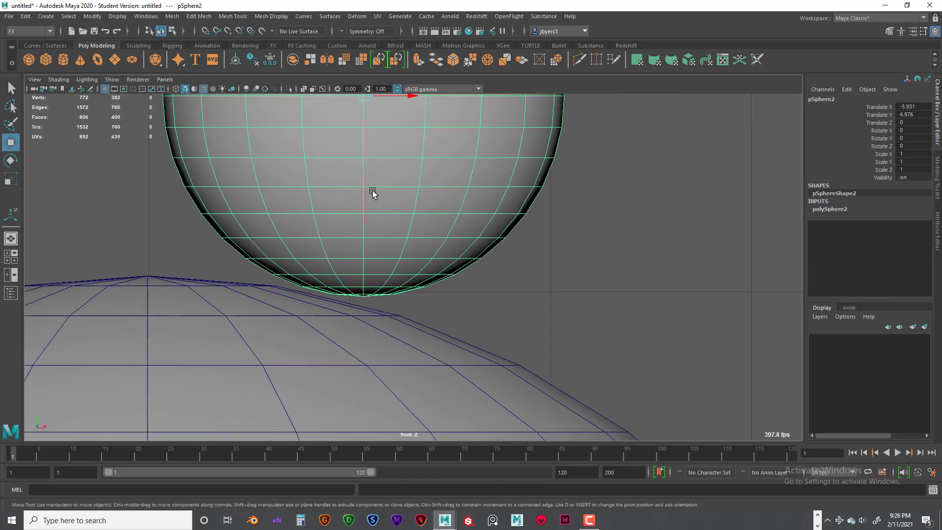
{"action": "middle_click_drag", "start_coordinate": [383, 139], "coordinate": [384, 171], "text": "alt"}
{"action": "left_click_drag", "start_coordinate": [360, 104], "coordinate": [360, 109]}
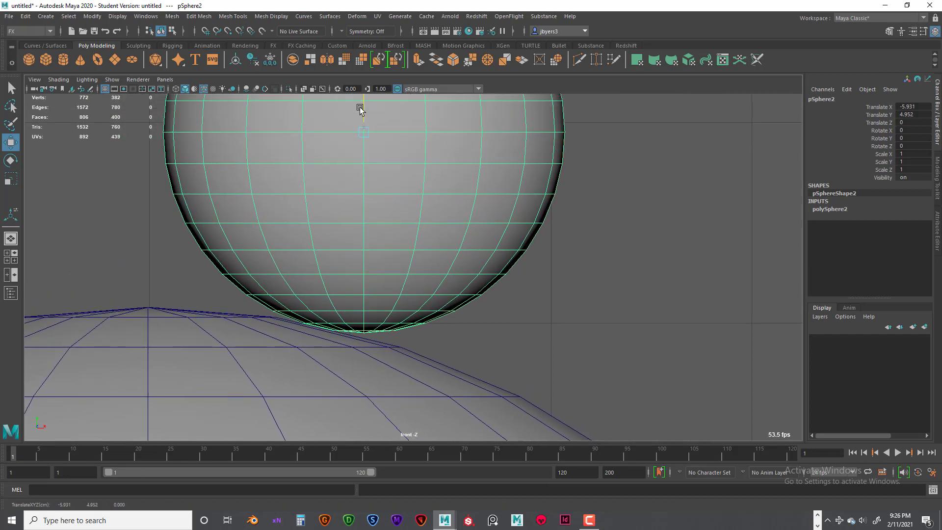
{"action": "scroll", "coordinate": [378, 179], "scroll_direction": "down", "scroll_amount": 5}
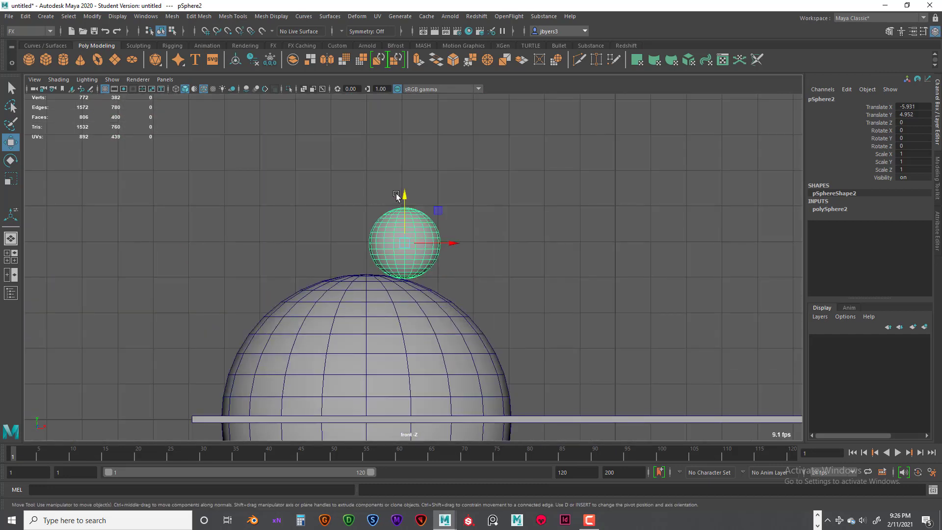
{"action": "left_click_drag", "start_coordinate": [404, 197], "coordinate": [410, 193]}
Lower pSphere2 to exactly Y 5 so it rests on the dome
{"action": "scroll", "coordinate": [422, 211], "scroll_direction": "up", "scroll_amount": 3}
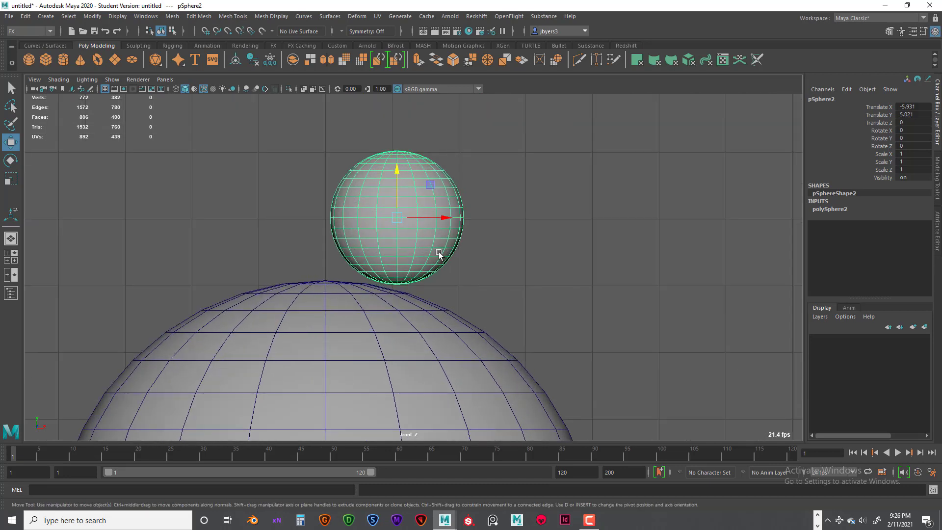
{"action": "scroll", "coordinate": [439, 253], "scroll_direction": "up", "scroll_amount": 4}
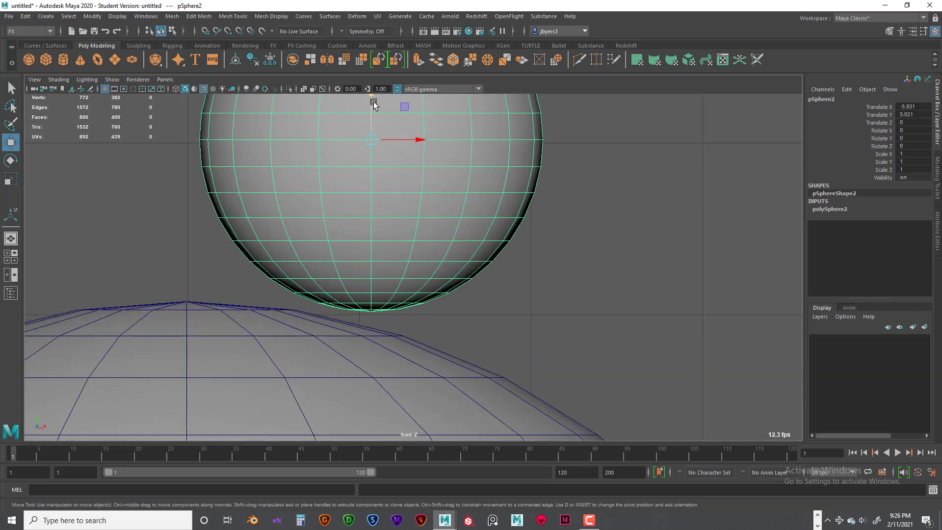
{"action": "left_click_drag", "start_coordinate": [373, 104], "coordinate": [372, 112]}
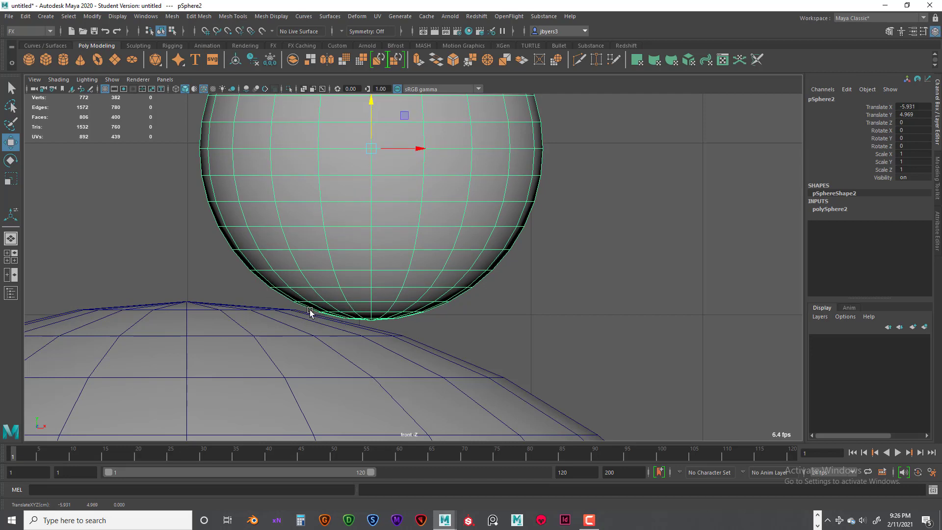
{"action": "mouse_move", "coordinate": [373, 99]}
{"action": "left_mouse_down"}
{"action": "mouse_move", "coordinate": [373, 122]}
{"action": "mouse_move", "coordinate": [379, 105]}
{"action": "left_mouse_up"}
{"action": "scroll", "coordinate": [401, 163], "scroll_direction": "down", "scroll_amount": 4}
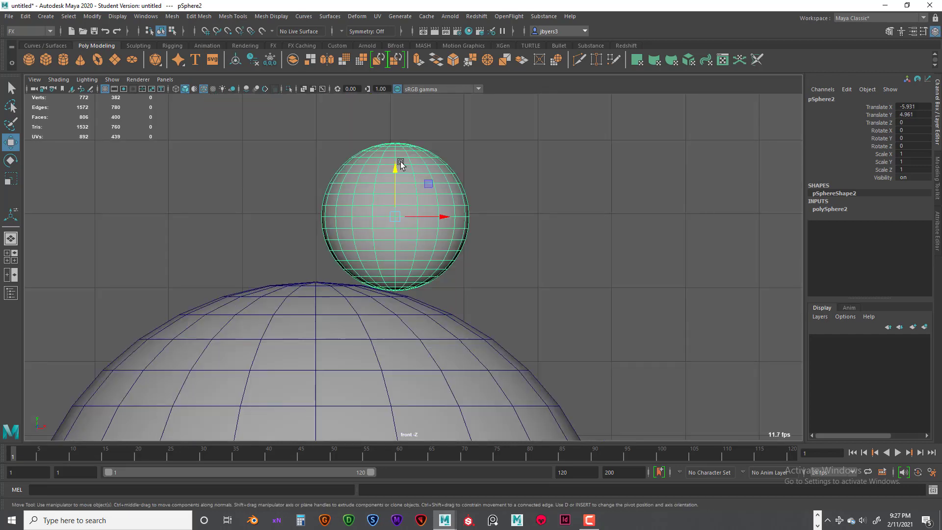
{"action": "left_click_drag", "start_coordinate": [396, 169], "coordinate": [398, 165]}
{"action": "scroll", "coordinate": [462, 227], "scroll_direction": "down", "scroll_amount": 4}
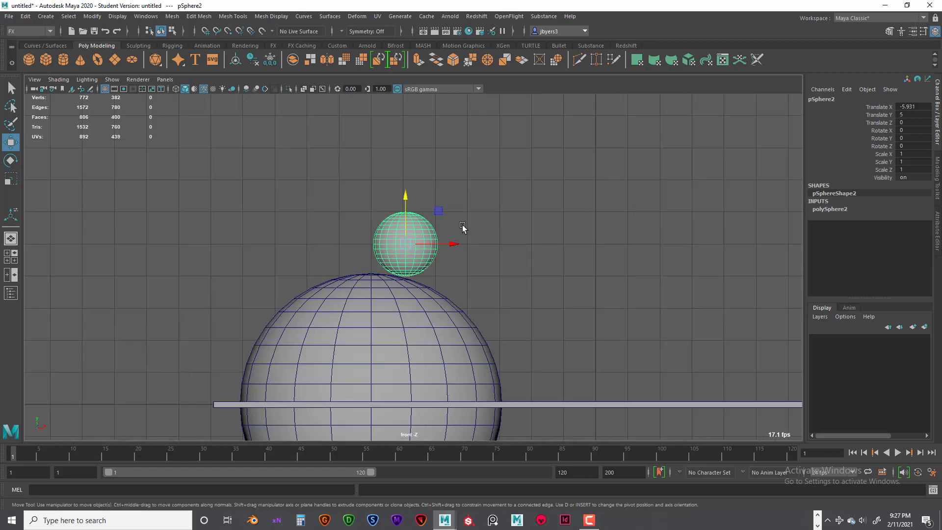
{"action": "scroll", "coordinate": [462, 227], "scroll_direction": "down", "scroll_amount": 2}
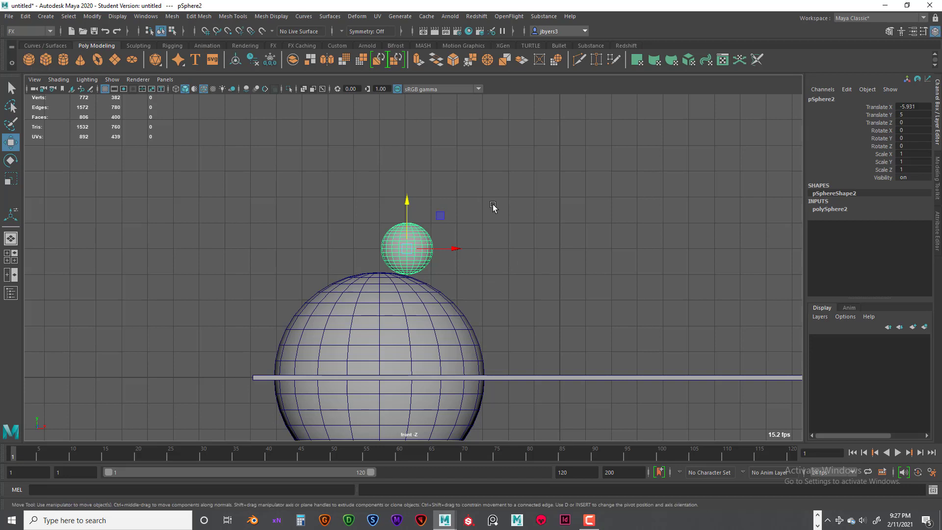
{"action": "key", "text": "space"}
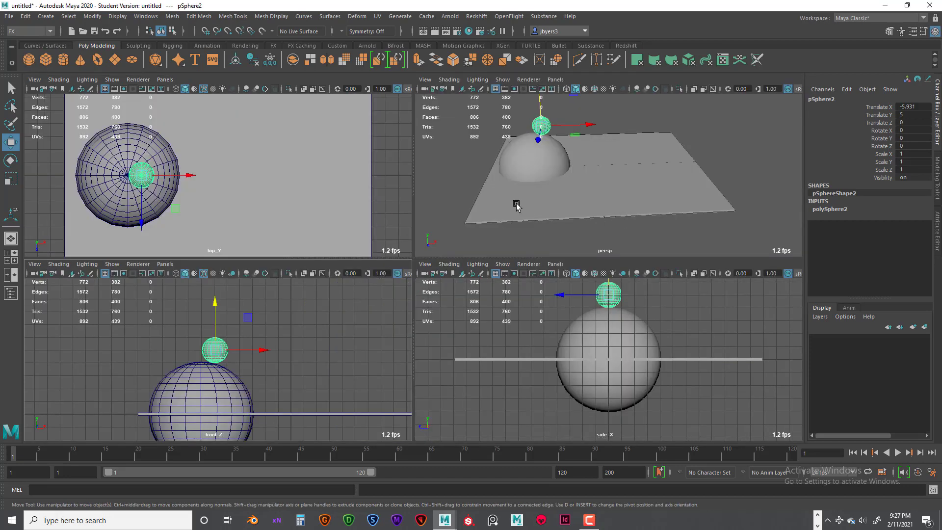
Create a new polygon cube, pCube2, and frame it in the front view
{"action": "left_click", "coordinate": [43, 60]}
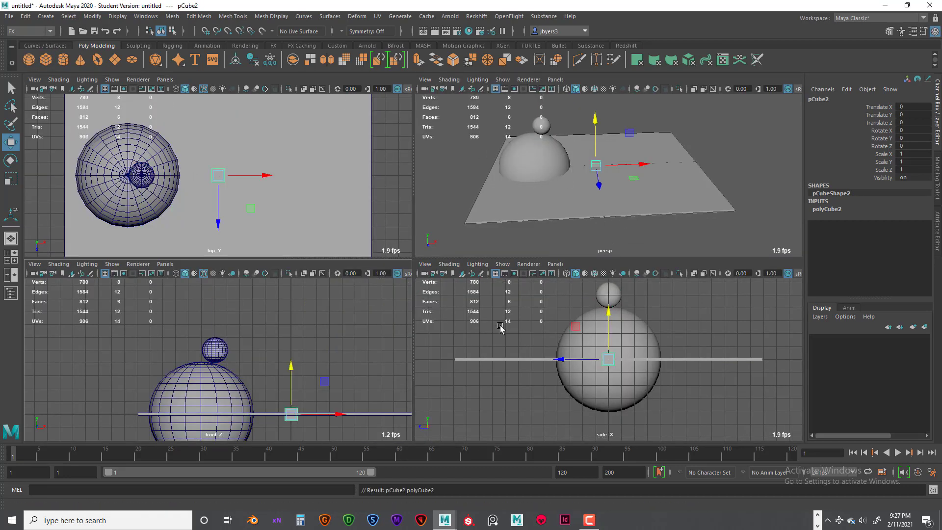
{"action": "left_click_drag", "start_coordinate": [291, 375], "coordinate": [291, 360]}
{"action": "scroll", "coordinate": [324, 373], "scroll_direction": "up", "scroll_amount": 5}
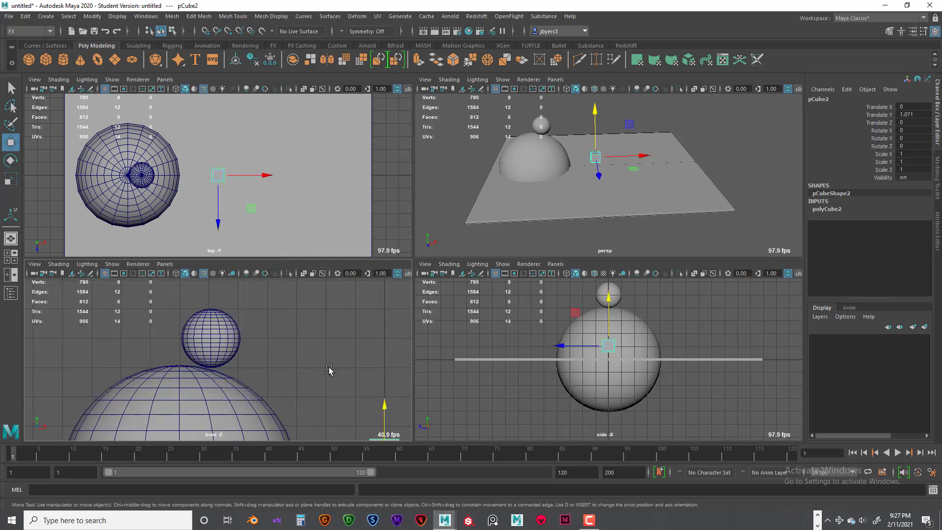
{"action": "key", "text": "f"}
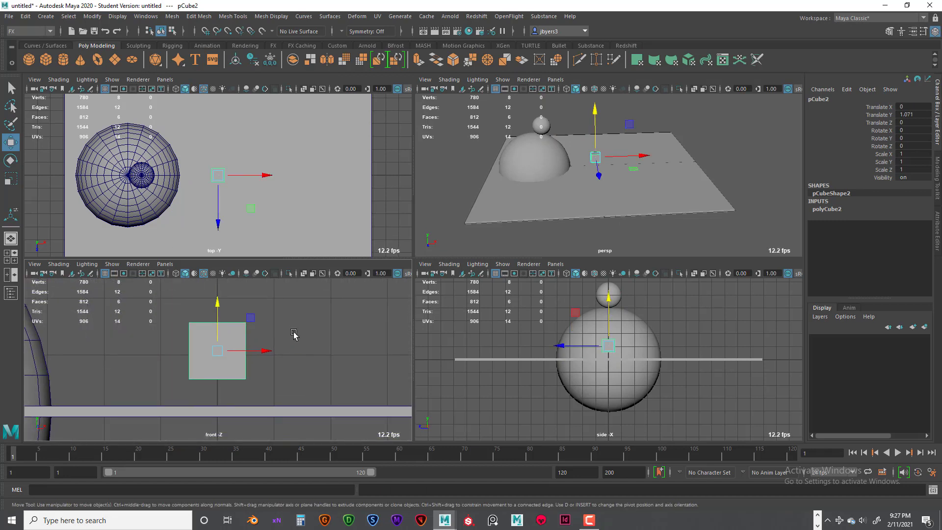
{"action": "middle_click_drag", "start_coordinate": [300, 333], "coordinate": [313, 340], "text": "alt"}
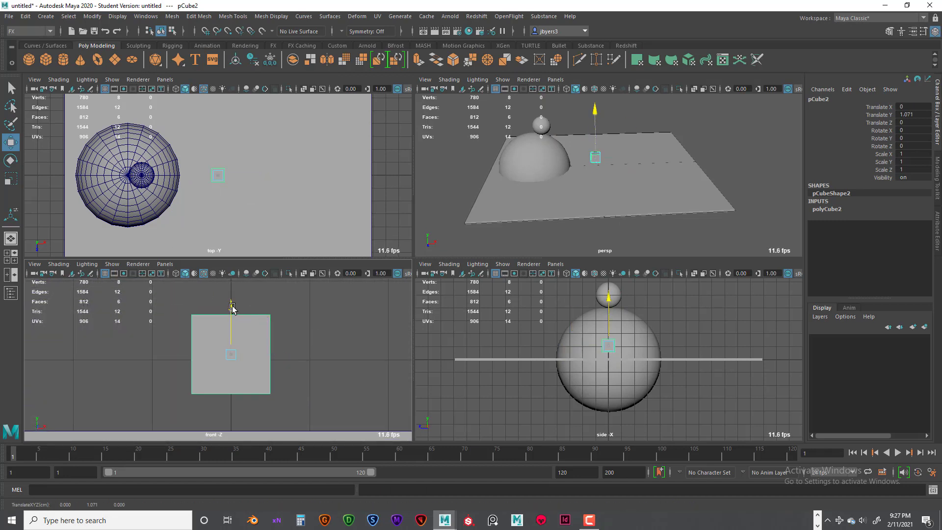
Settle pCube2 on the floor at Y 0.616 and move it right of the dome to X 5.452
{"action": "left_click_drag", "start_coordinate": [237, 311], "coordinate": [237, 342]}
{"action": "scroll", "coordinate": [240, 342], "scroll_direction": "up", "scroll_amount": 3}
{"action": "middle_click_drag", "start_coordinate": [240, 342], "coordinate": [273, 347], "text": "alt"}
{"action": "left_click_drag", "start_coordinate": [299, 298], "coordinate": [298, 306]}
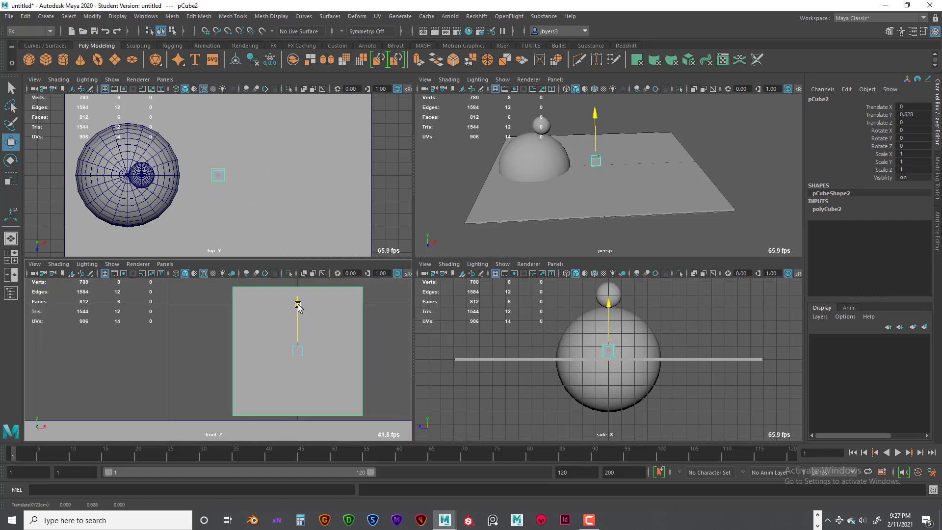
{"action": "left_click_drag", "start_coordinate": [350, 351], "coordinate": [365, 351]}
{"action": "left_click_drag", "start_coordinate": [315, 314], "coordinate": [315, 312]}
{"action": "scroll", "coordinate": [373, 377], "scroll_direction": "down", "scroll_amount": 3}
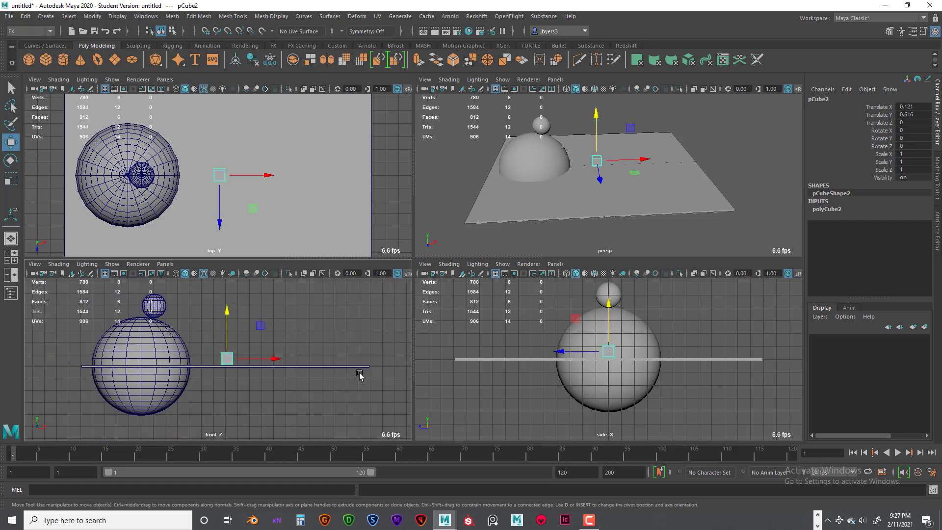
{"action": "left_click_drag", "start_coordinate": [276, 363], "coordinate": [332, 359]}
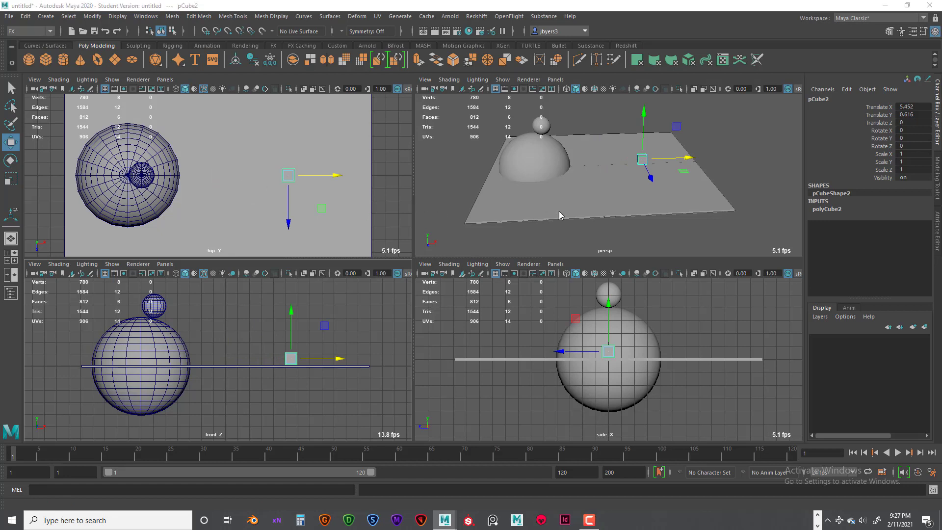
{"action": "key", "text": "space"}
{"action": "left_click_drag", "start_coordinate": [560, 249], "coordinate": [480, 256], "text": "alt"}
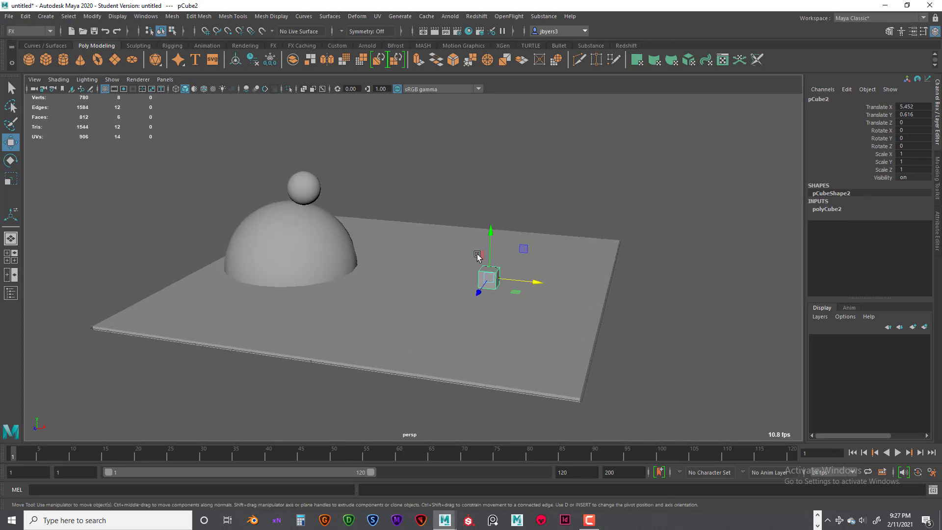
Save the scene as Intor_To_Dynamics_02B.mb in the project's scenes folder
{"action": "left_click", "coordinate": [9, 17]}
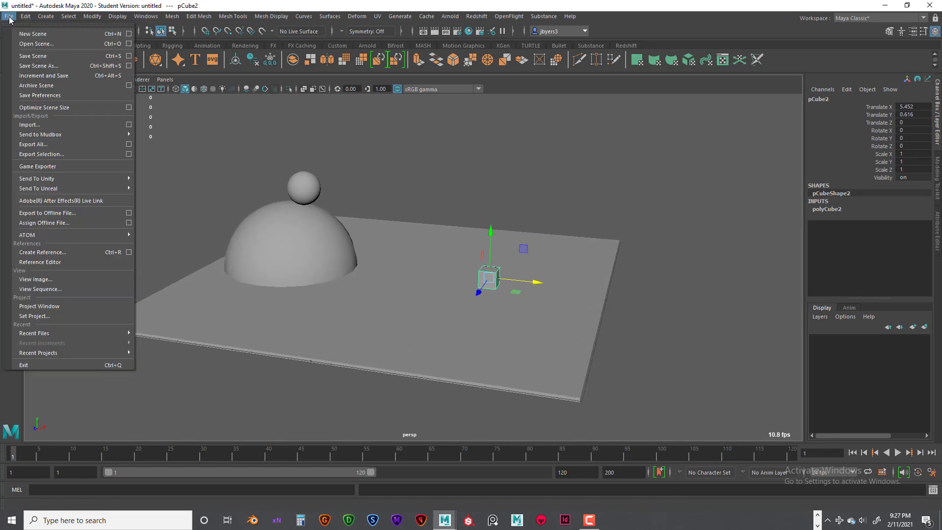
{"action": "left_click", "coordinate": [38, 66]}
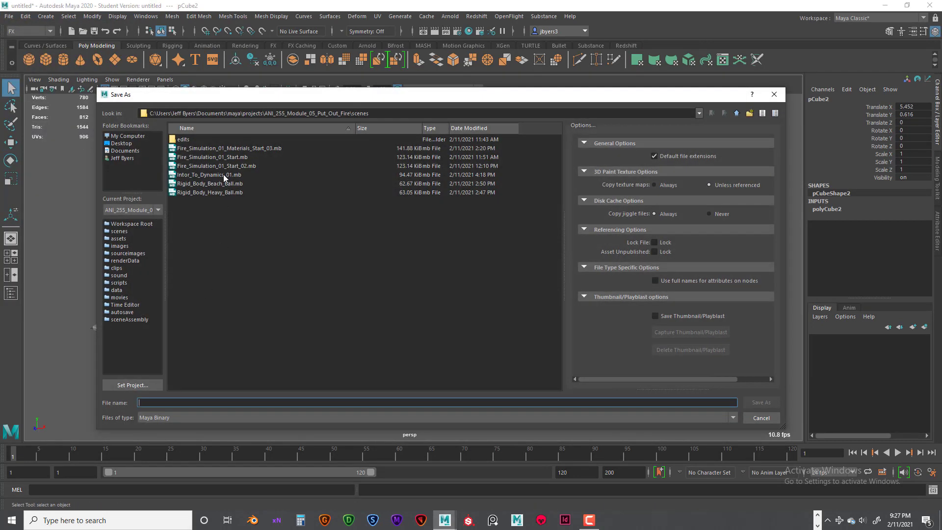
{"action": "left_click", "coordinate": [227, 175]}
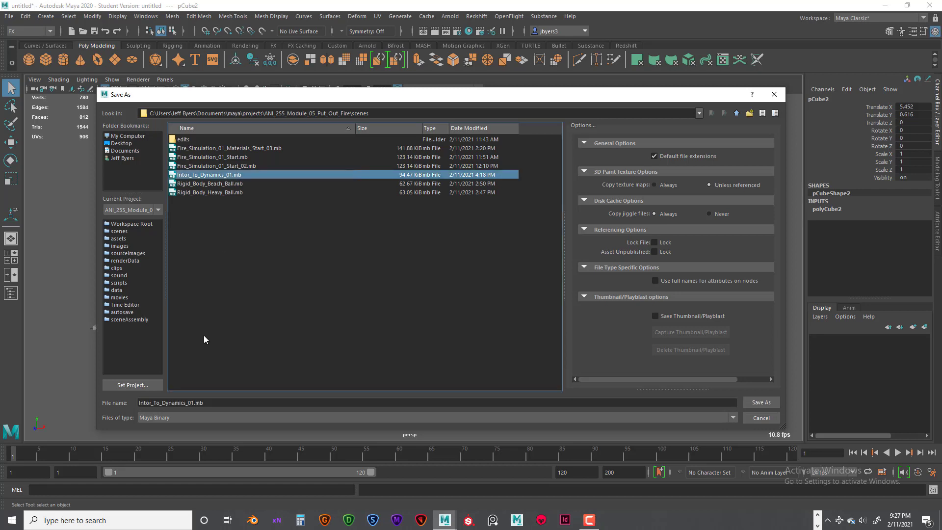
{"action": "left_click", "coordinate": [195, 402]}
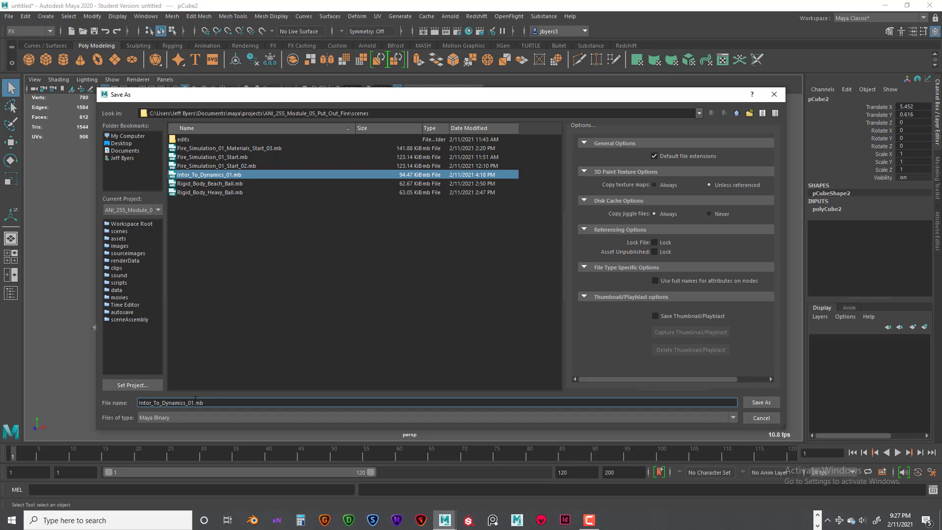
{"action": "type", "text": "2B"}
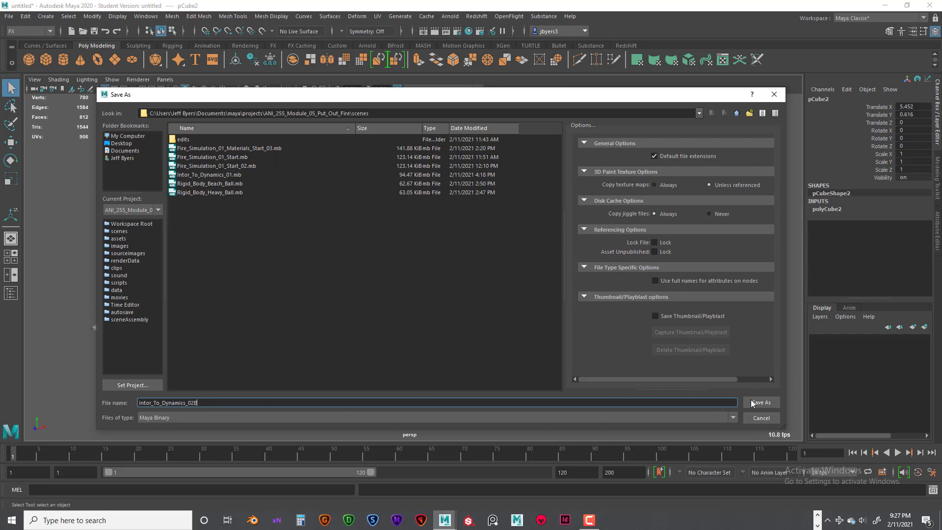
{"action": "left_click", "coordinate": [760, 403]}
{"action": "left_click", "coordinate": [464, 274]}
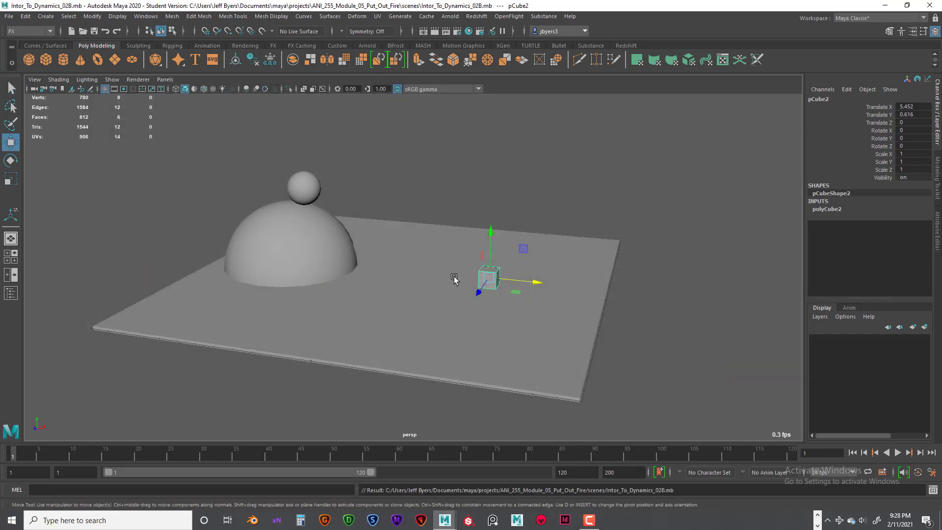
Delete history and freeze transformations on all objects, then select the floor slab pCube1
{"action": "left_click_drag", "start_coordinate": [197, 120], "coordinate": [653, 423]}
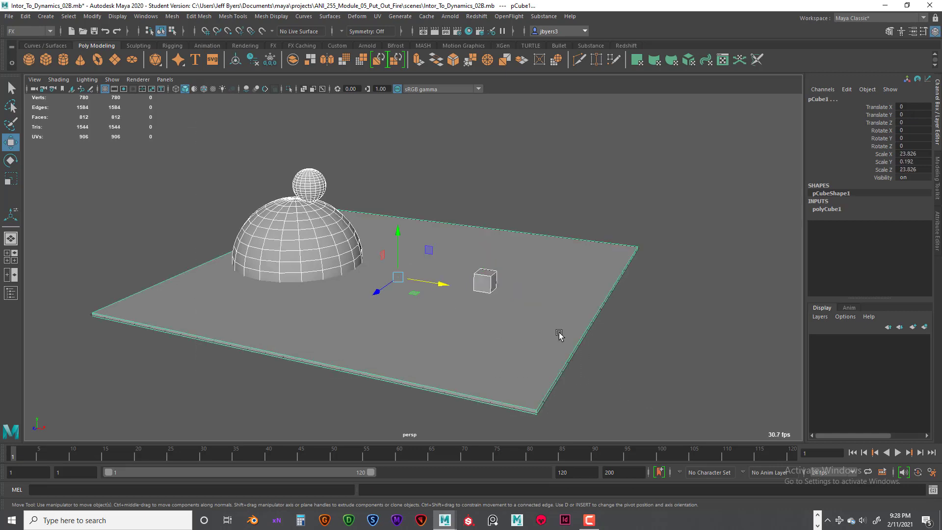
{"action": "left_click", "coordinate": [254, 62]}
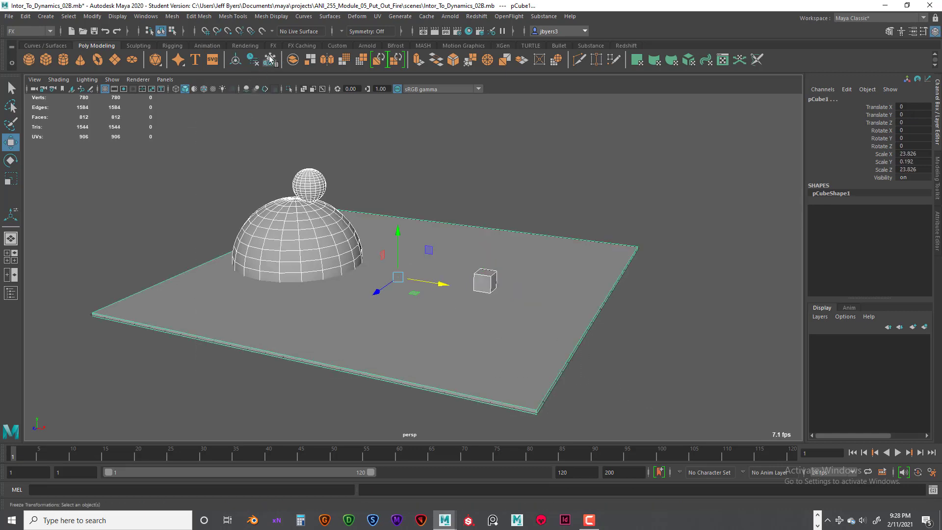
{"action": "left_click", "coordinate": [270, 59]}
{"action": "left_click", "coordinate": [479, 212]}
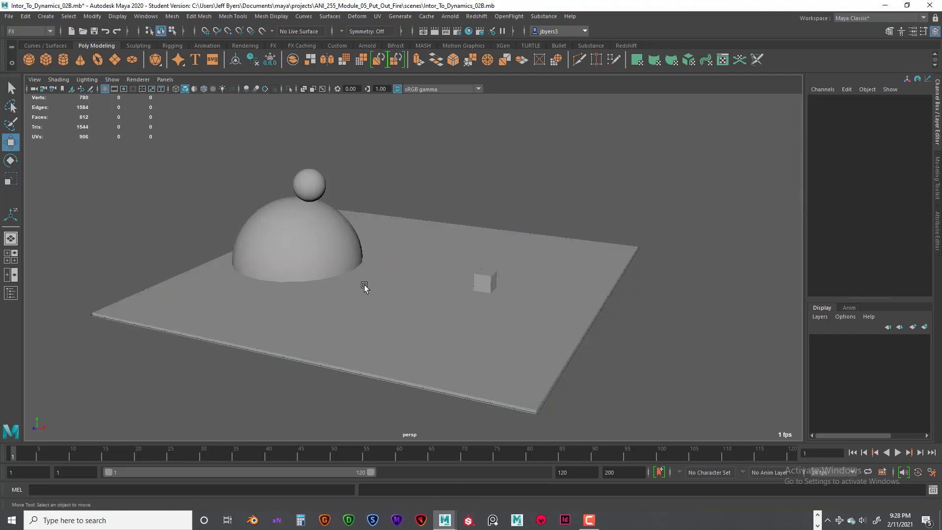
{"action": "left_click_drag", "start_coordinate": [364, 289], "coordinate": [419, 259], "text": "alt"}
{"action": "left_click", "coordinate": [403, 297]}
{"action": "left_click_drag", "start_coordinate": [403, 298], "coordinate": [388, 297], "text": "alt"}
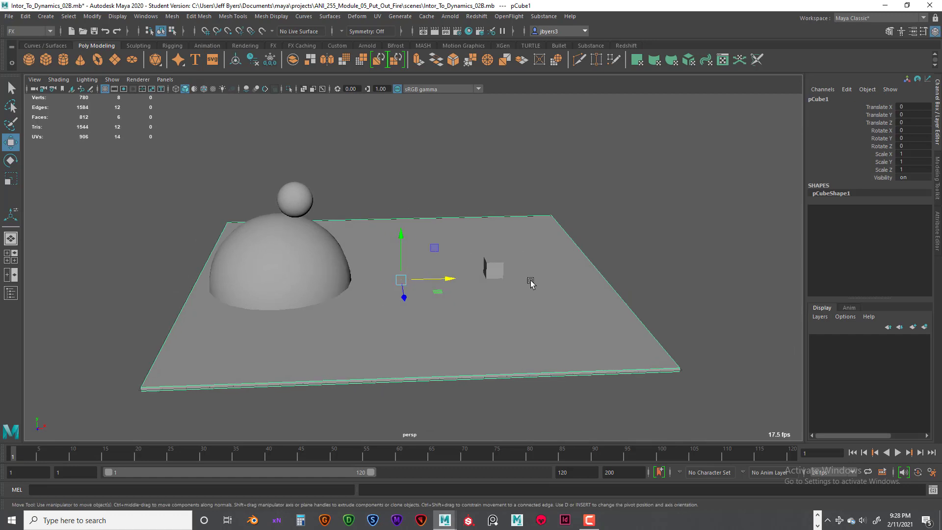
Make the floor slab and dome passive rigid bodies, then select the small sphere
{"action": "left_click", "coordinate": [308, 265]}
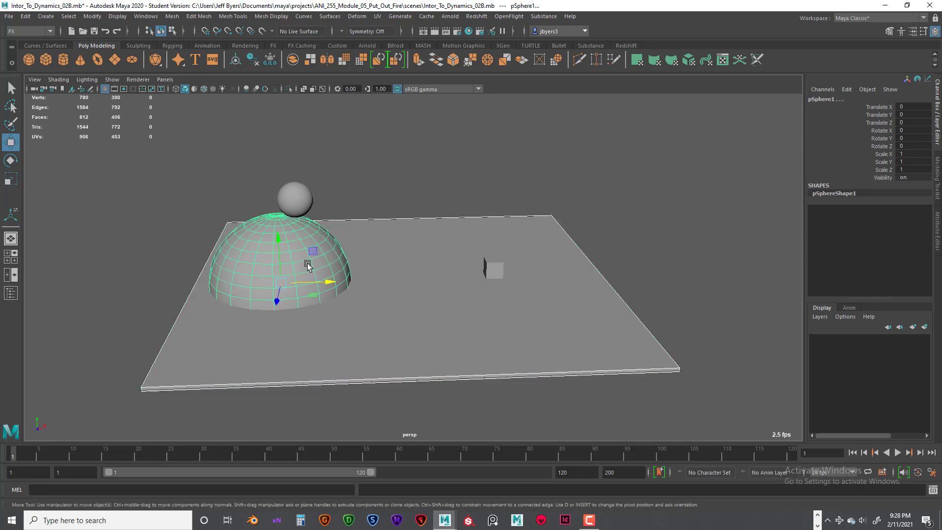
{"action": "key", "text": "space"}
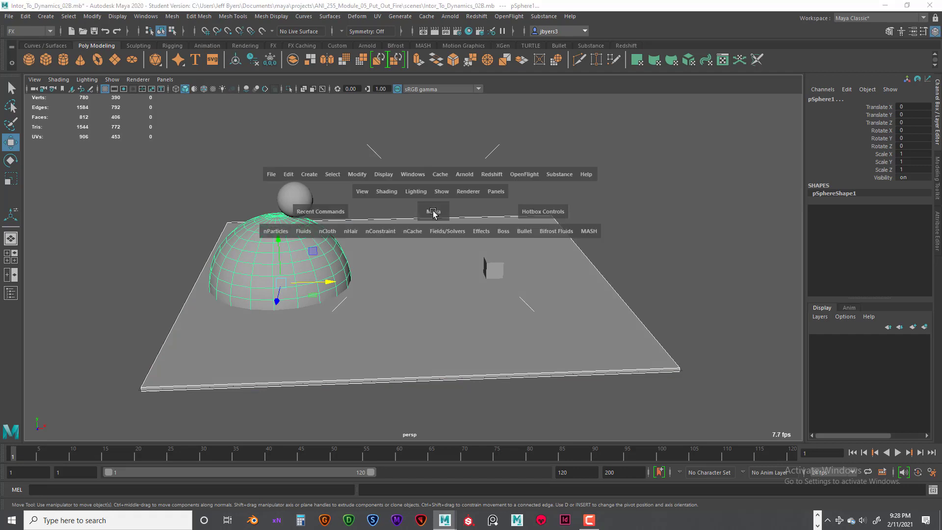
{"action": "left_click", "coordinate": [452, 230]}
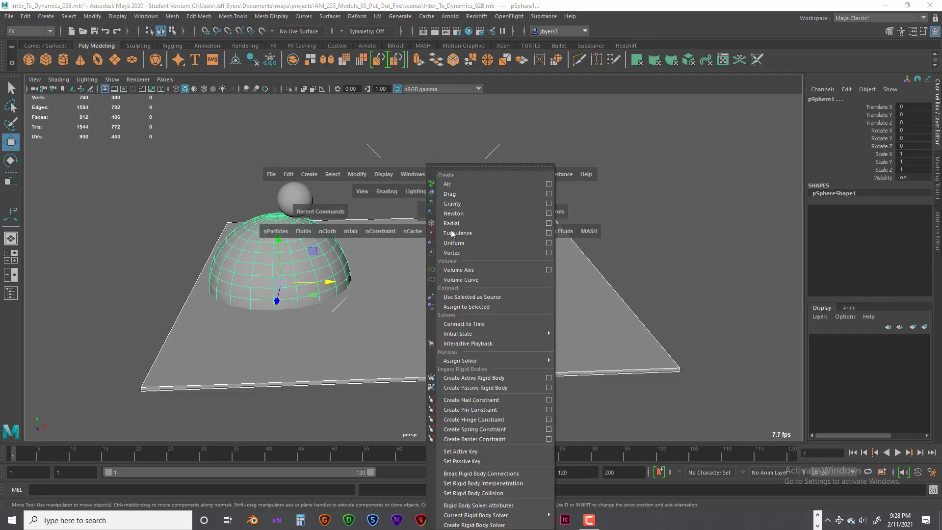
{"action": "left_click", "coordinate": [478, 388]}
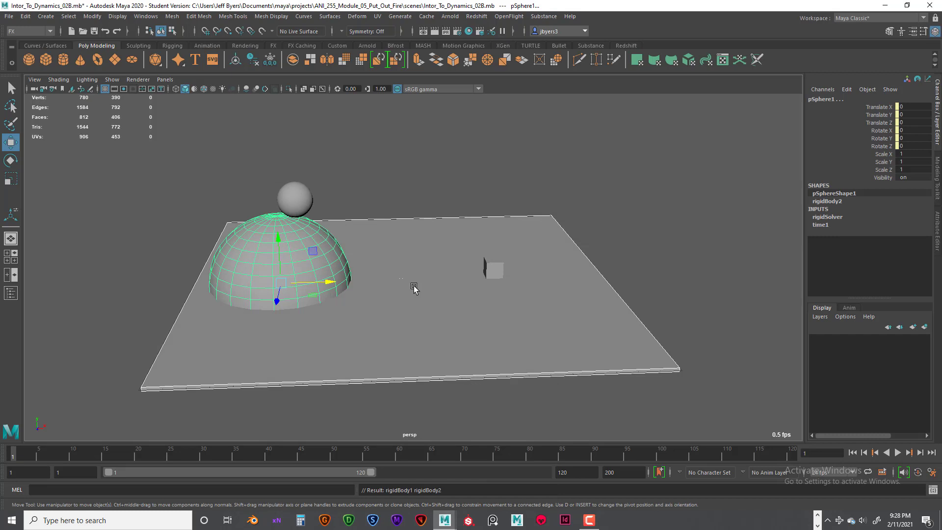
{"action": "left_click", "coordinate": [624, 252]}
{"action": "left_click_drag", "start_coordinate": [625, 252], "coordinate": [438, 294], "text": "alt"}
{"action": "left_click", "coordinate": [339, 236]}
{"action": "left_click_drag", "start_coordinate": [362, 270], "coordinate": [405, 269], "text": "alt"}
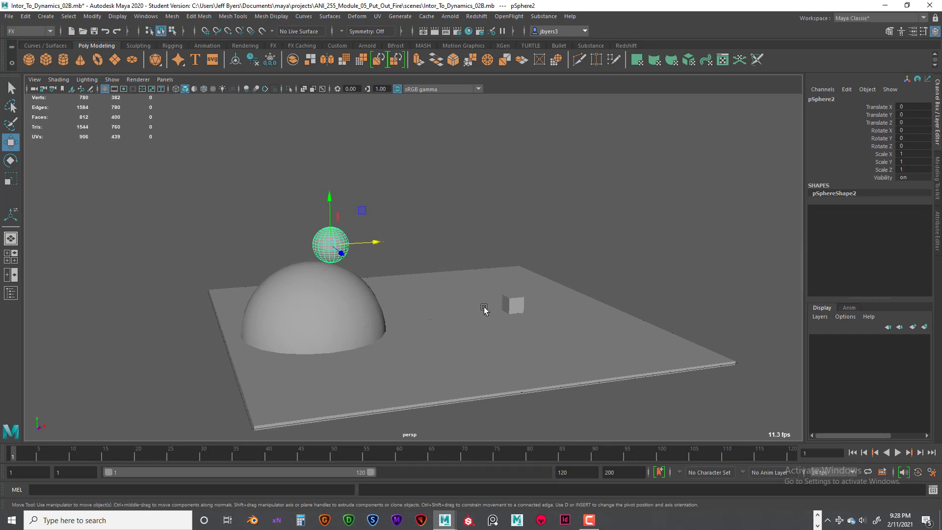
Make the small sphere and cube active rigid bodies (rigidBody3 and rigidBody4)
{"action": "left_click", "coordinate": [514, 302], "text": "shift"}
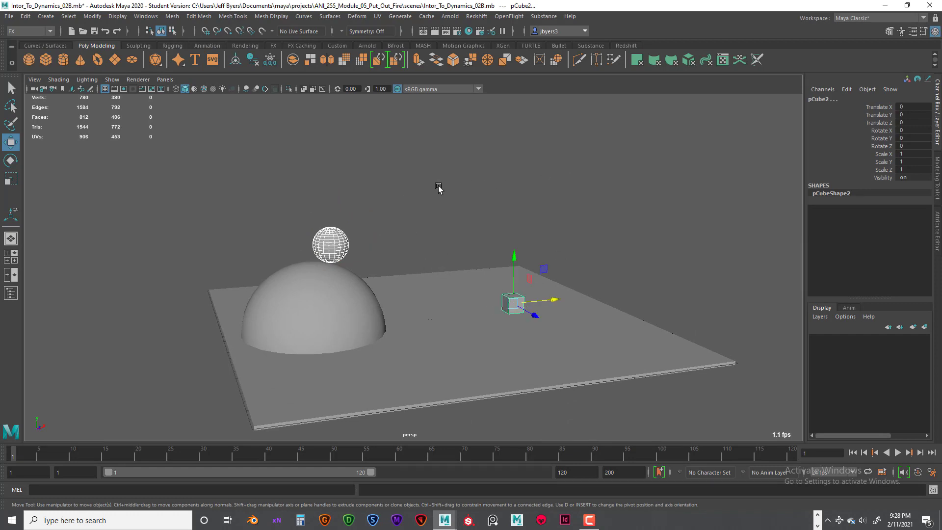
{"action": "key", "text": "space"}
{"action": "left_click", "coordinate": [451, 208]}
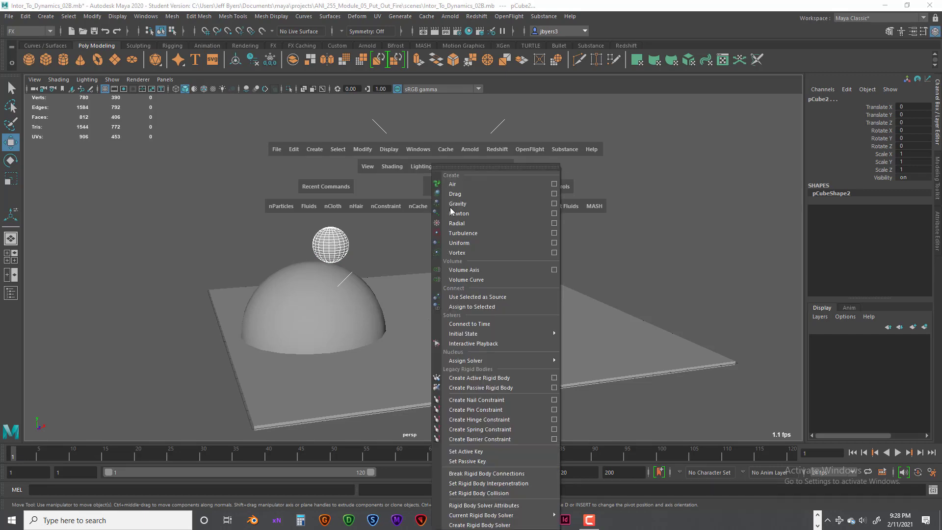
{"action": "left_click", "coordinate": [481, 379]}
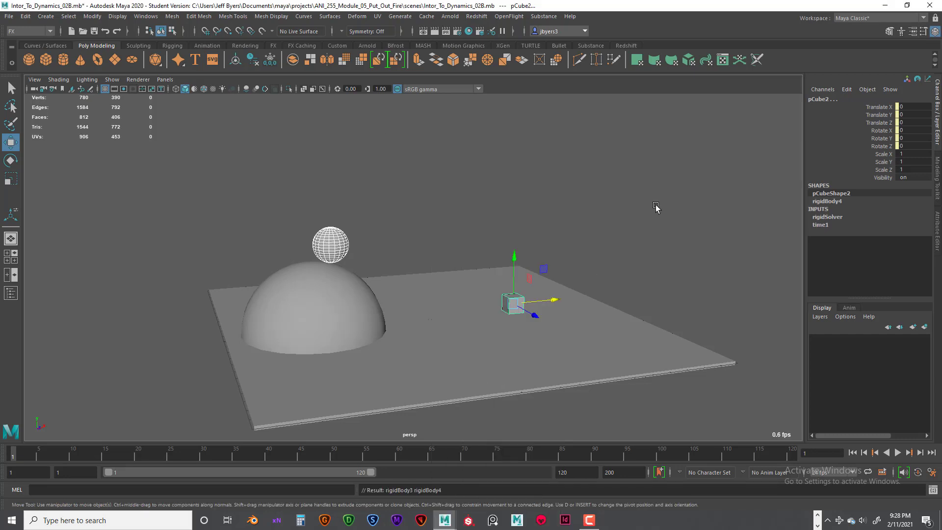
From a lower camera angle, reselect the small sphere and the cube
{"action": "left_click", "coordinate": [575, 283]}
{"action": "left_click_drag", "start_coordinate": [538, 296], "coordinate": [324, 231], "text": "alt"}
{"action": "left_click", "coordinate": [324, 231]}
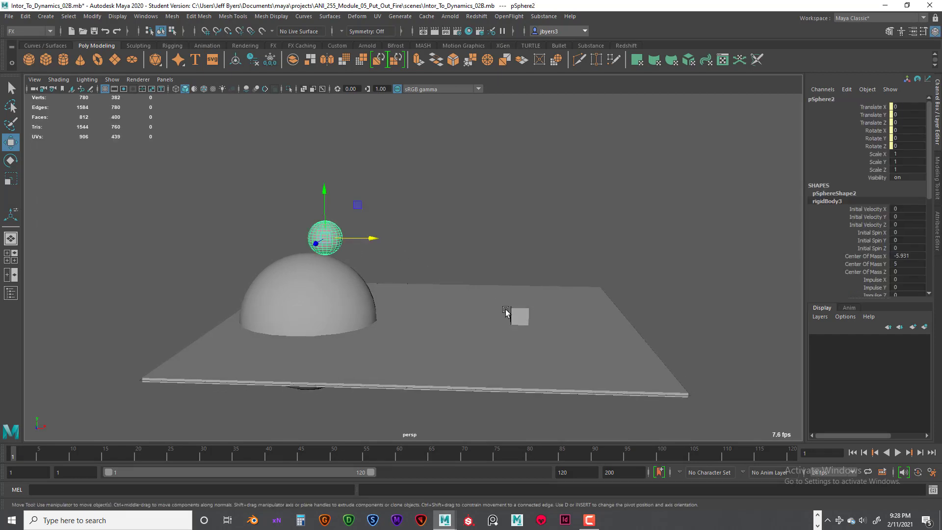
{"action": "left_click", "coordinate": [522, 317], "text": "shift"}
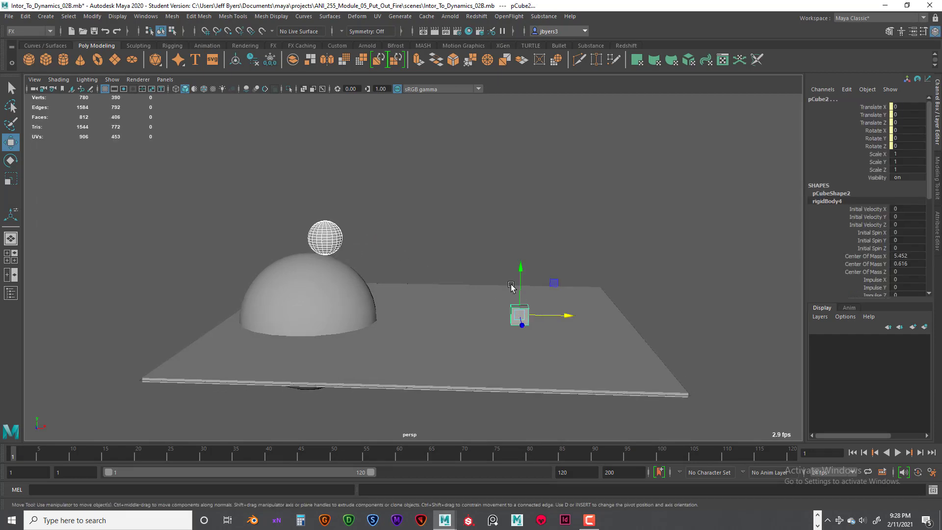
{"action": "key", "text": "space"}
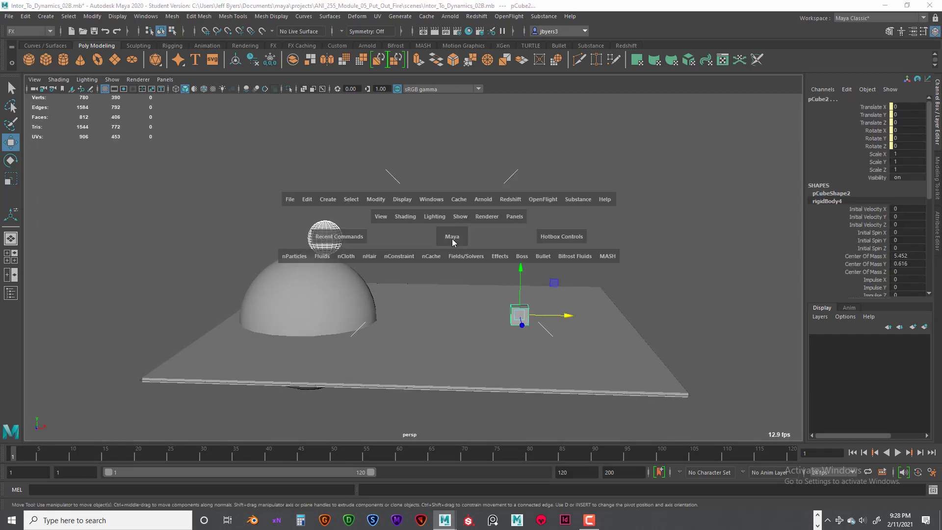
Create gravityField1 with reset default options, magnitude 9.8
{"action": "left_click", "coordinate": [473, 254]}
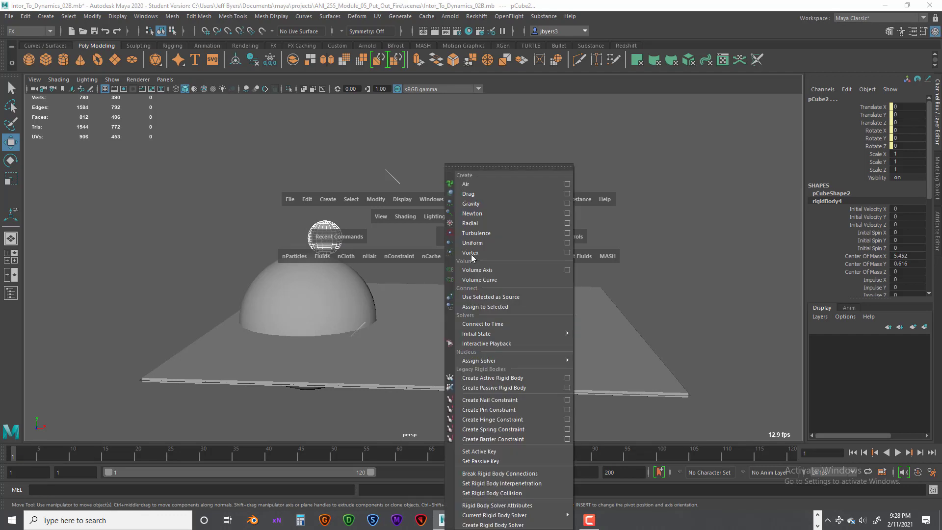
{"action": "left_click", "coordinate": [565, 205]}
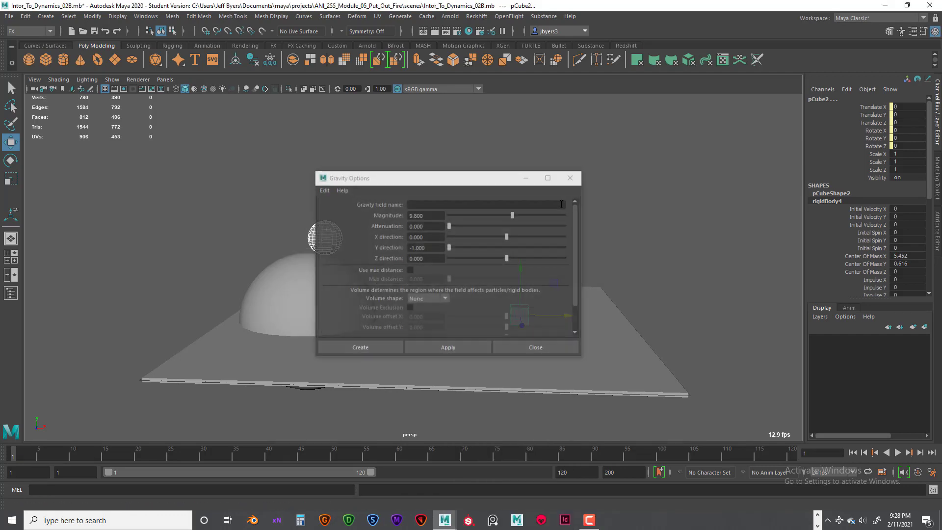
{"action": "left_click", "coordinate": [327, 193]}
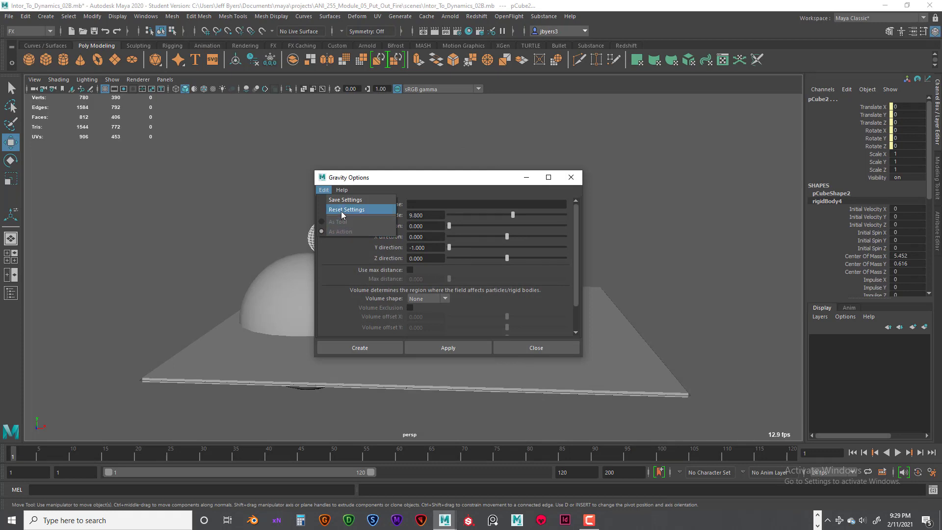
{"action": "left_click", "coordinate": [343, 221]}
{"action": "left_click", "coordinate": [367, 349]}
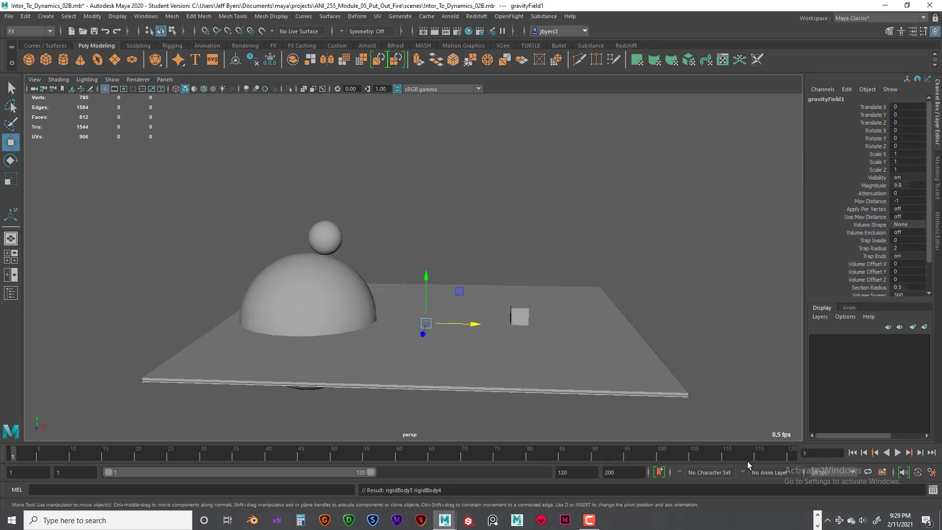
Set Time Slider Max Playback Speed to 24 fps x 2 and save the preferences
{"action": "left_click", "coordinate": [933, 472]}
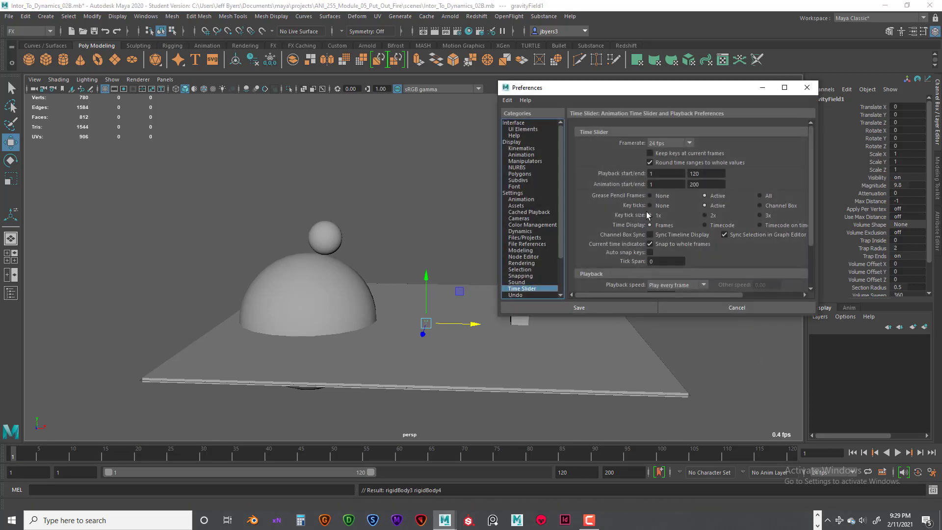
{"action": "scroll", "coordinate": [677, 276], "scroll_direction": "down", "scroll_amount": 3}
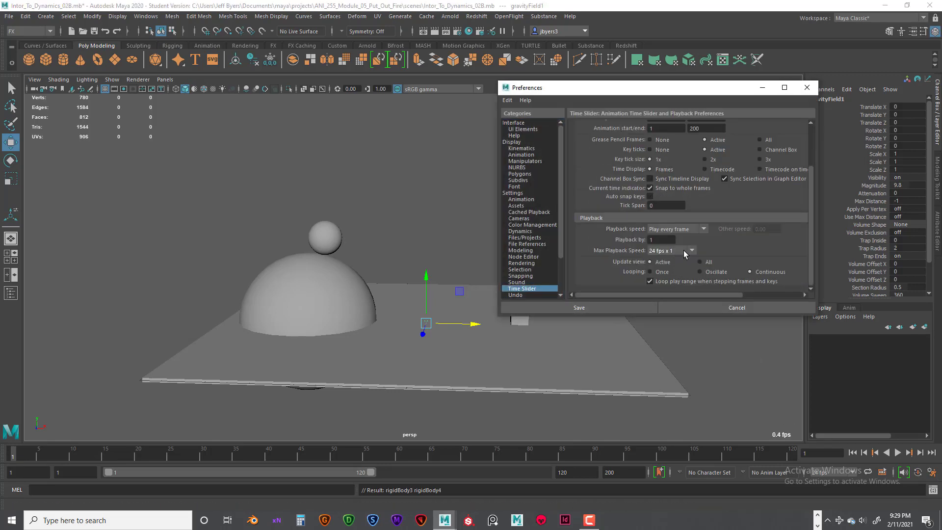
{"action": "left_click", "coordinate": [684, 251]}
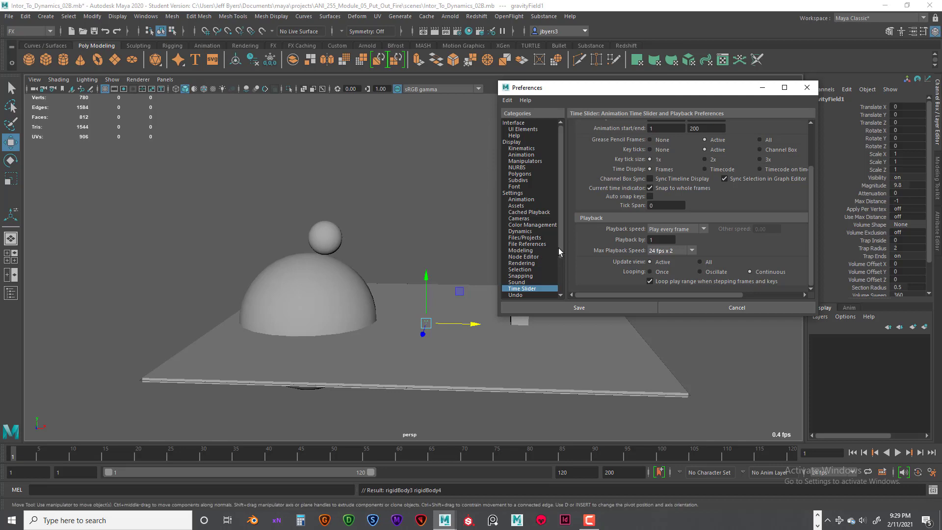
{"action": "left_click_drag", "start_coordinate": [652, 87], "coordinate": [615, 87]}
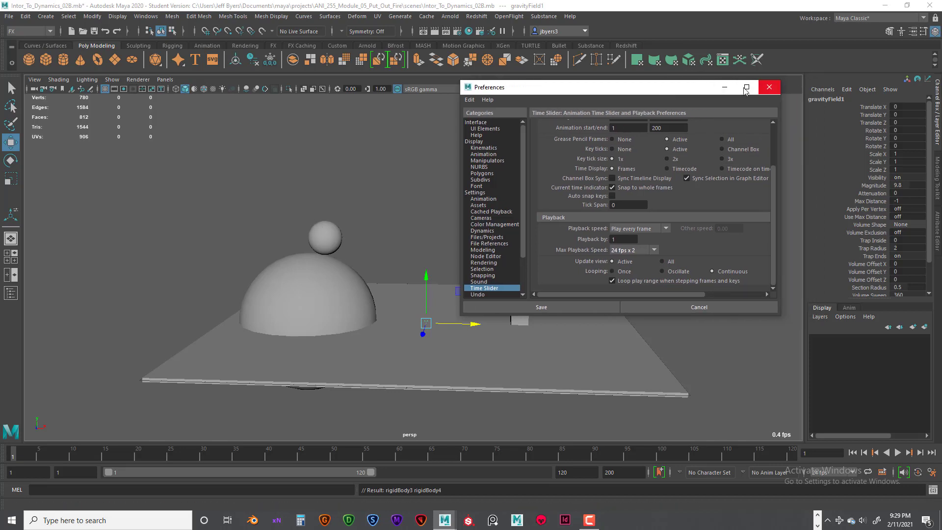
{"action": "left_click", "coordinate": [769, 87]}
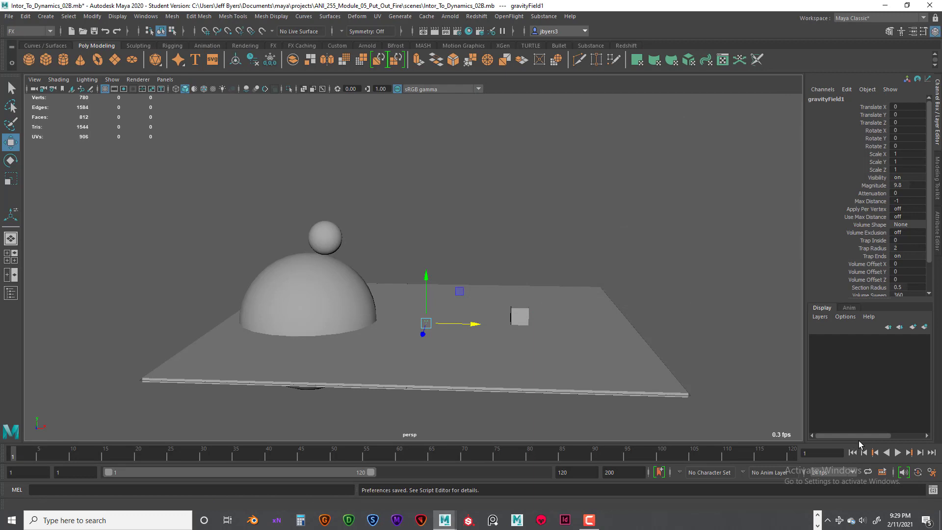
After a test playback, change the playback and animation end frames from 120 to 400
{"action": "left_click", "coordinate": [897, 453]}
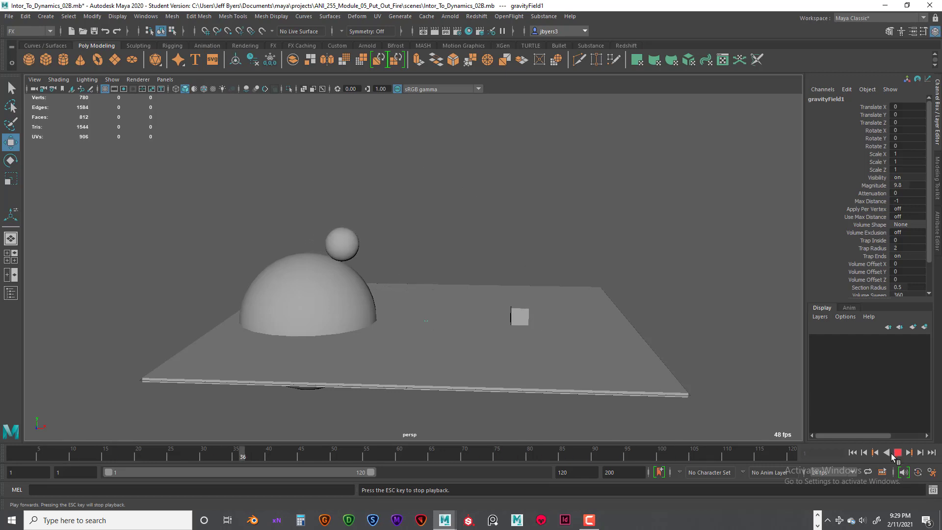
{"action": "key", "text": "Escape"}
{"action": "left_click_drag", "start_coordinate": [567, 472], "coordinate": [549, 470]}
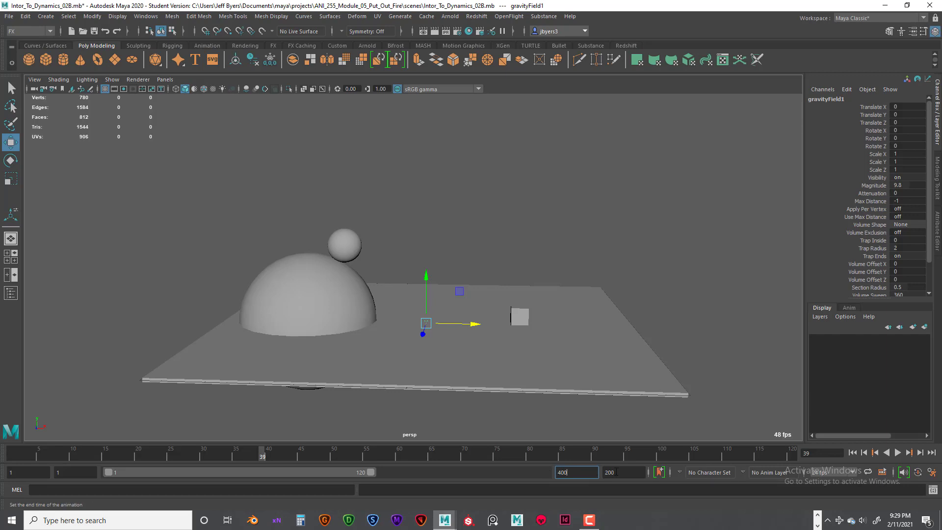
{"action": "key", "text": "Tab"}
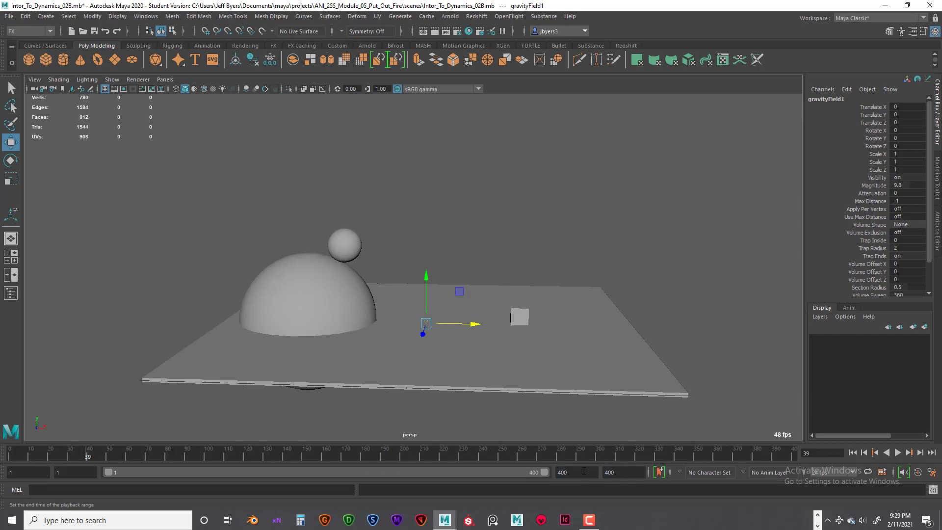
{"action": "key", "text": "Tab"}
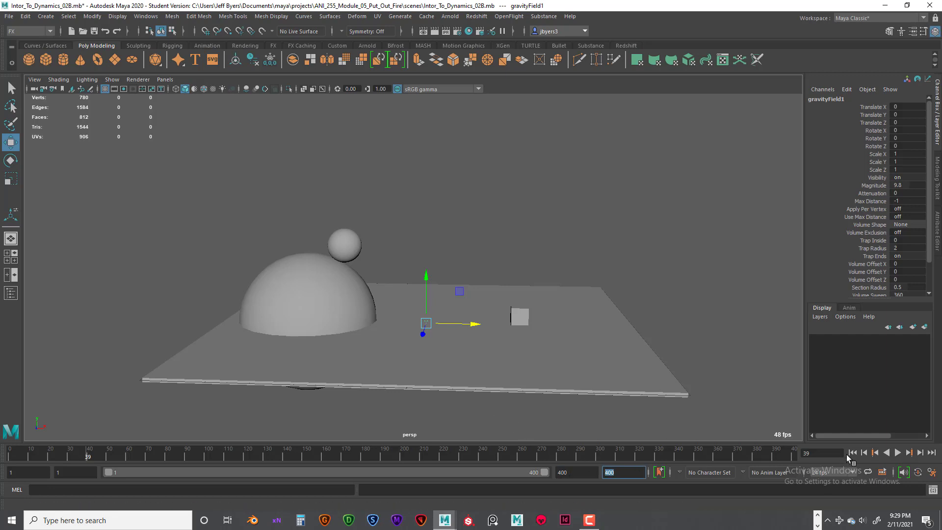
{"action": "left_click", "coordinate": [852, 453]}
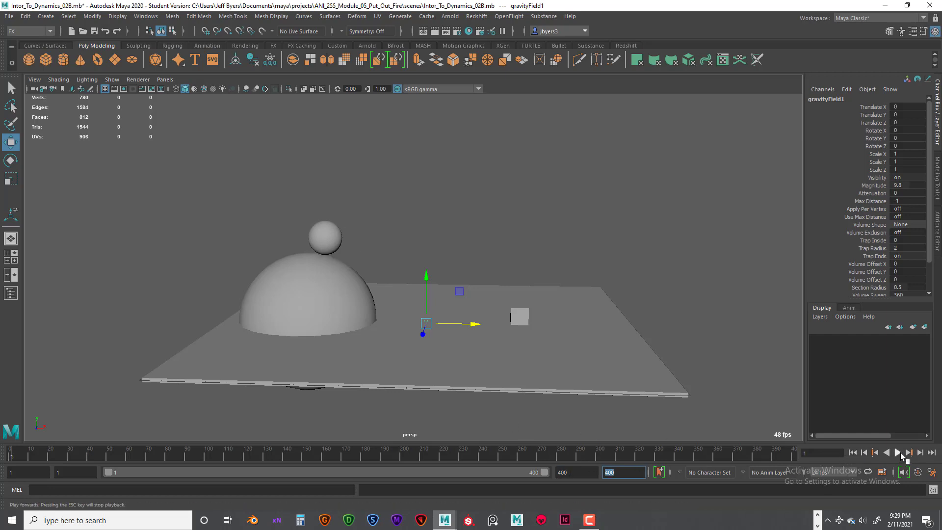
Replay the simulation with Wireframe on Shaded enabled, stopping at frame 190
{"action": "left_click", "coordinate": [898, 452]}
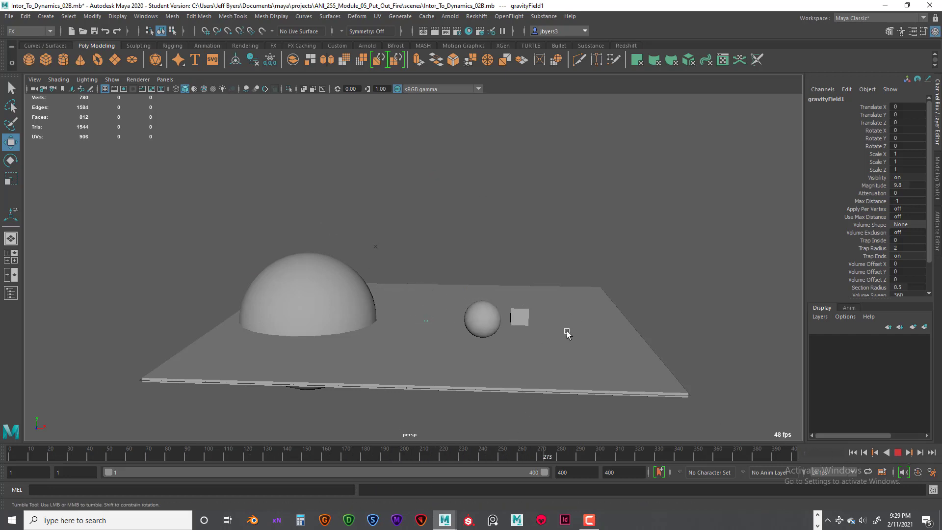
{"action": "left_click_drag", "start_coordinate": [567, 320], "coordinate": [592, 328], "text": "alt"}
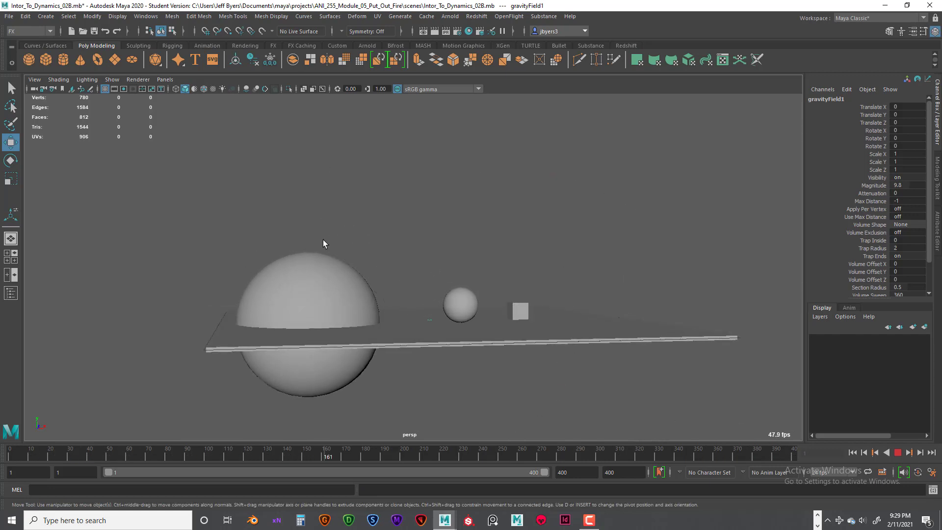
{"action": "left_click", "coordinate": [203, 89]}
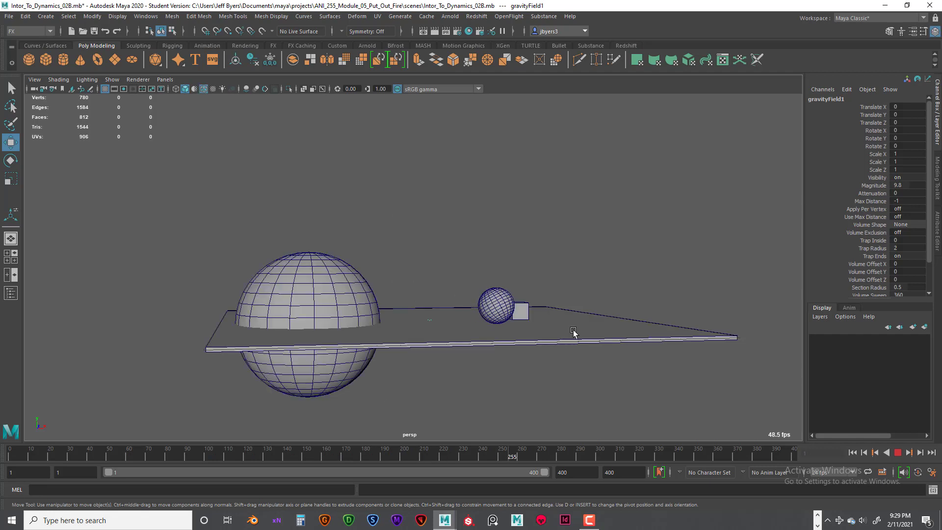
{"action": "left_click_drag", "start_coordinate": [579, 350], "coordinate": [569, 353], "text": "alt"}
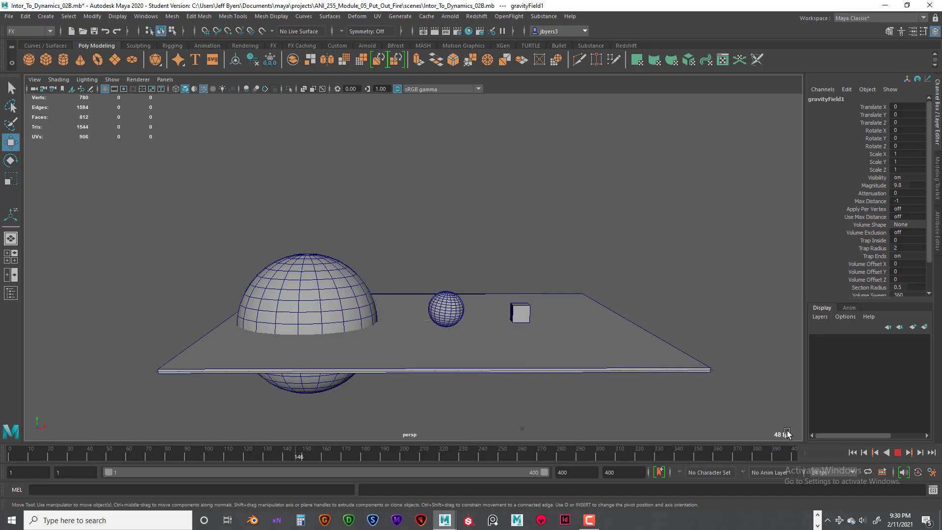
{"action": "left_click", "coordinate": [905, 453]}
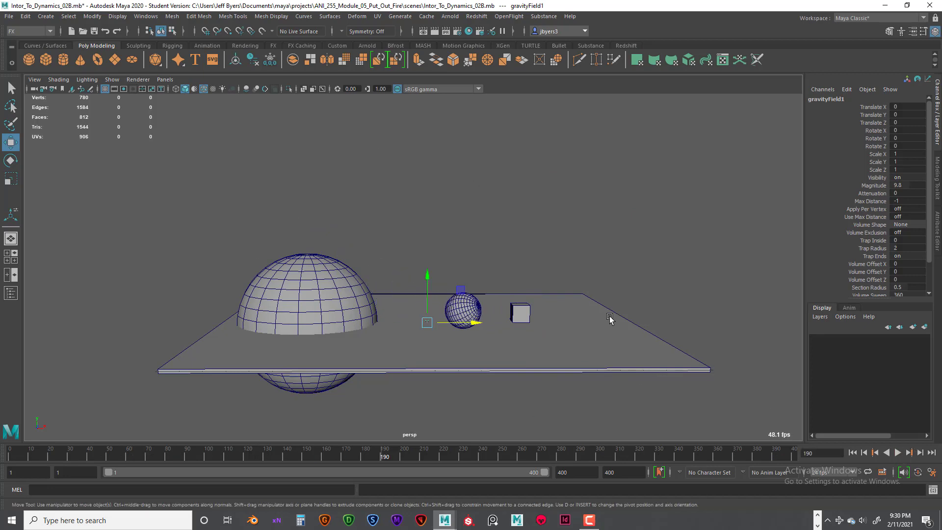
{"action": "mouse_move", "coordinate": [610, 319]}
{"action": "left_mouse_down", "text": "alt"}
{"action": "mouse_move", "coordinate": [498, 331]}
{"action": "mouse_move", "coordinate": [520, 280]}
{"action": "mouse_move", "coordinate": [498, 340]}
{"action": "mouse_move", "coordinate": [673, 326]}
{"action": "mouse_move", "coordinate": [614, 322]}
{"action": "mouse_move", "coordinate": [549, 336]}
{"action": "mouse_move", "coordinate": [650, 326]}
{"action": "mouse_move", "coordinate": [618, 328]}
{"action": "left_mouse_up", "text": "alt"}
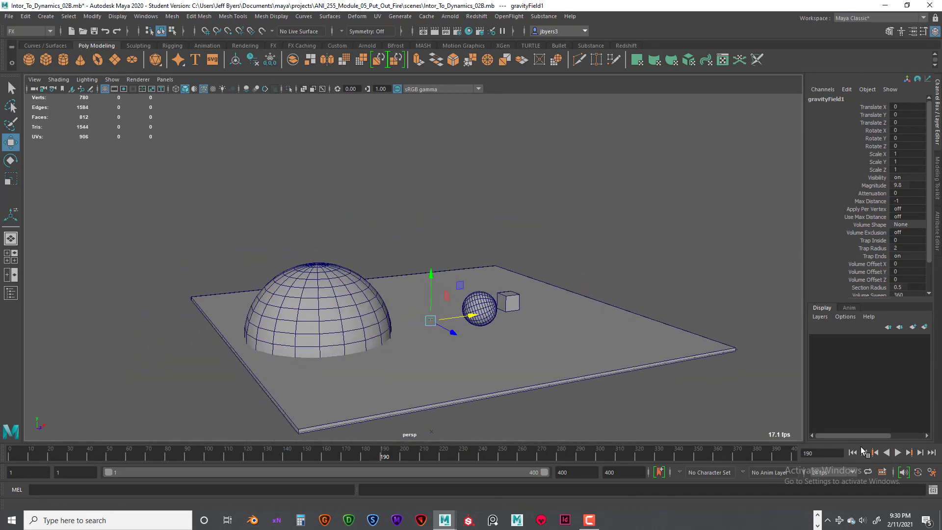
Replay the simulation twice from different camera angles, then rewind to frame 1
{"action": "left_click", "coordinate": [854, 452]}
{"action": "left_click", "coordinate": [899, 452]}
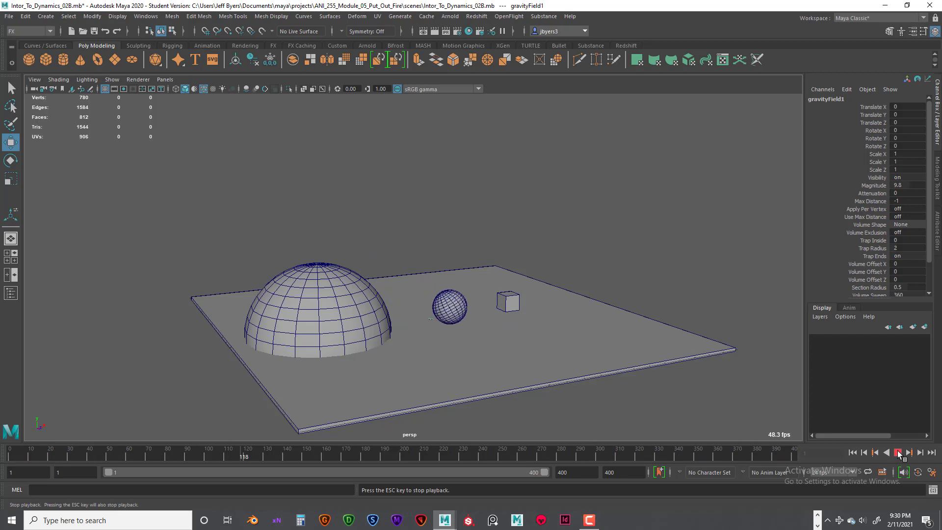
{"action": "left_click", "coordinate": [899, 453]}
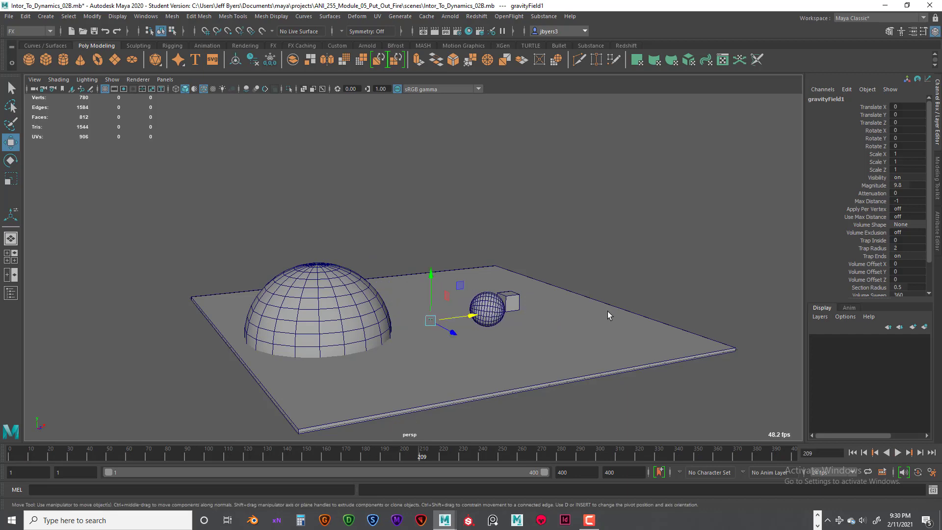
{"action": "left_click_drag", "start_coordinate": [578, 299], "coordinate": [552, 312], "text": "alt"}
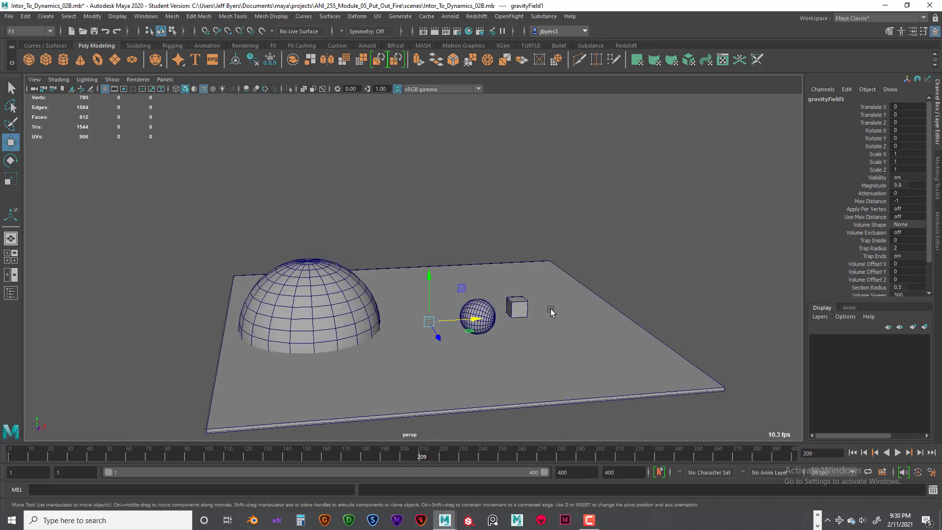
{"action": "left_click", "coordinate": [898, 453]}
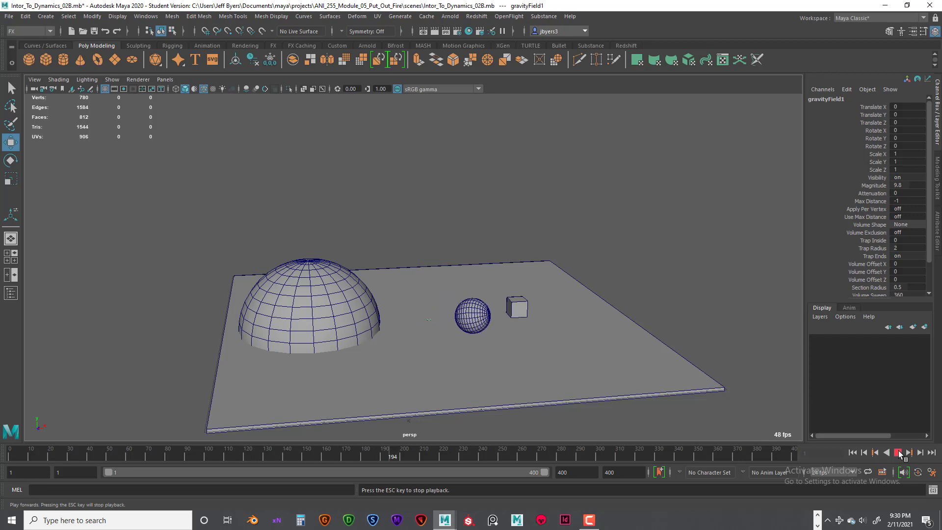
{"action": "left_click", "coordinate": [898, 452]}
{"action": "left_click_drag", "start_coordinate": [599, 336], "coordinate": [796, 408], "text": "alt"}
{"action": "left_click", "coordinate": [864, 453]}
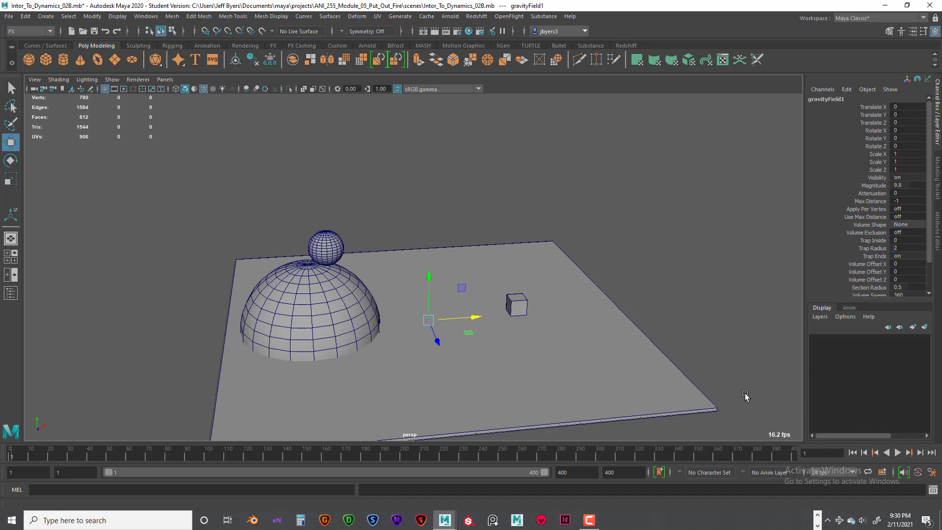
Switch to the four-view layout and pan the front view to frame the spheres
{"action": "left_click_drag", "start_coordinate": [744, 393], "coordinate": [580, 271], "text": "alt"}
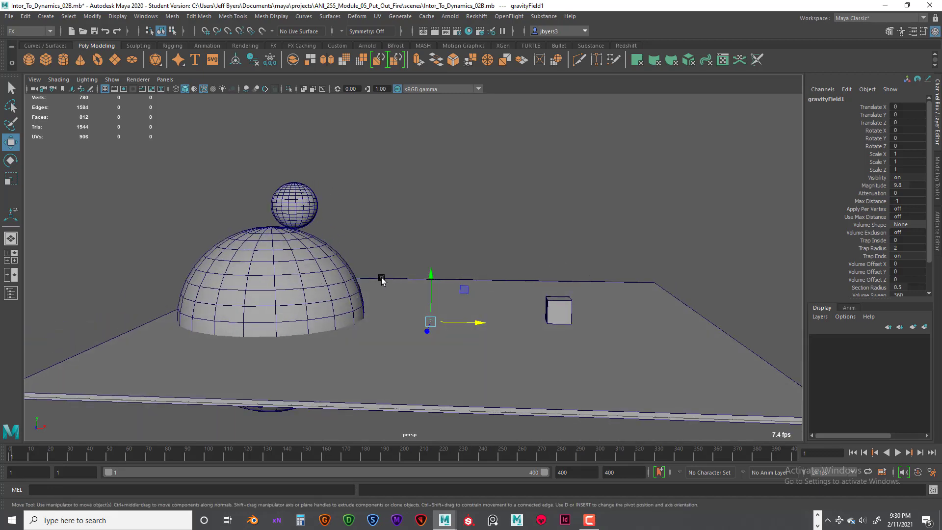
{"action": "mouse_move", "coordinate": [381, 280]}
{"action": "left_mouse_down", "text": "alt"}
{"action": "mouse_move", "coordinate": [412, 282]}
{"action": "mouse_move", "coordinate": [391, 280]}
{"action": "left_mouse_up", "text": "alt"}
{"action": "key", "text": "space"}
{"action": "key", "text": "space"}
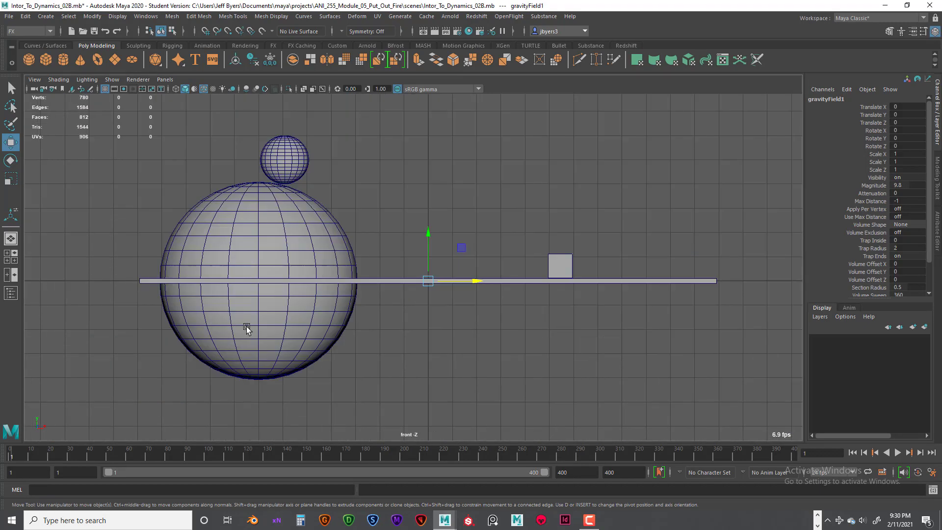
{"action": "middle_click_drag", "start_coordinate": [396, 278], "coordinate": [414, 346], "text": "alt"}
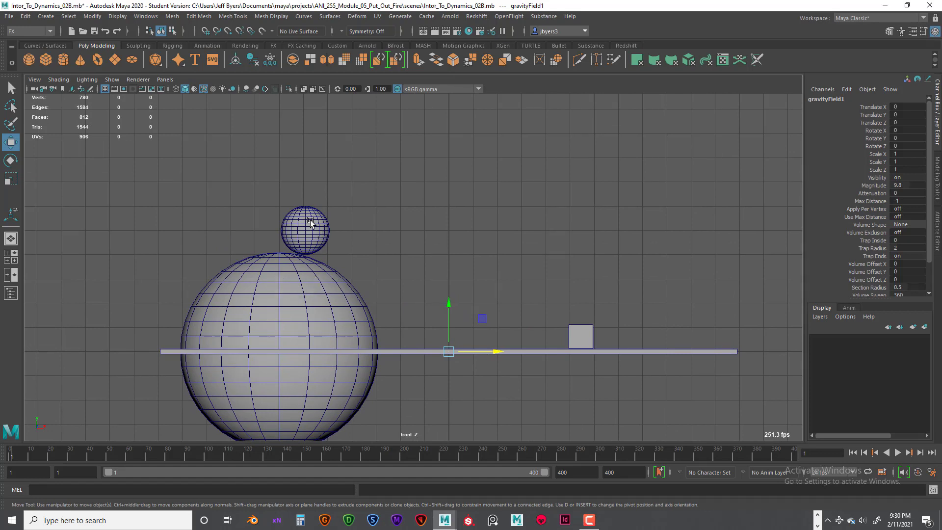
Play and rewind the simulation, then select the small sphere (rigidBody3)
{"action": "left_click", "coordinate": [898, 453]}
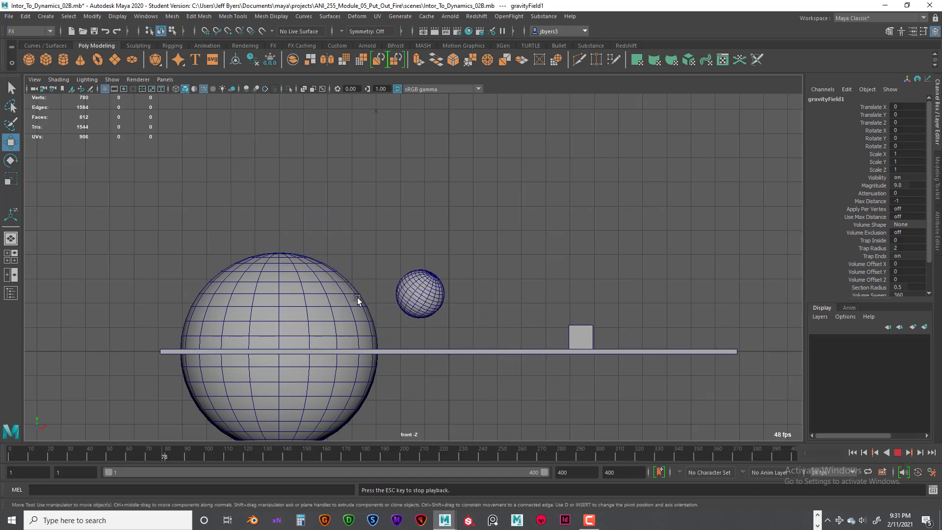
{"action": "left_click", "coordinate": [898, 453]}
{"action": "left_click", "coordinate": [854, 453]}
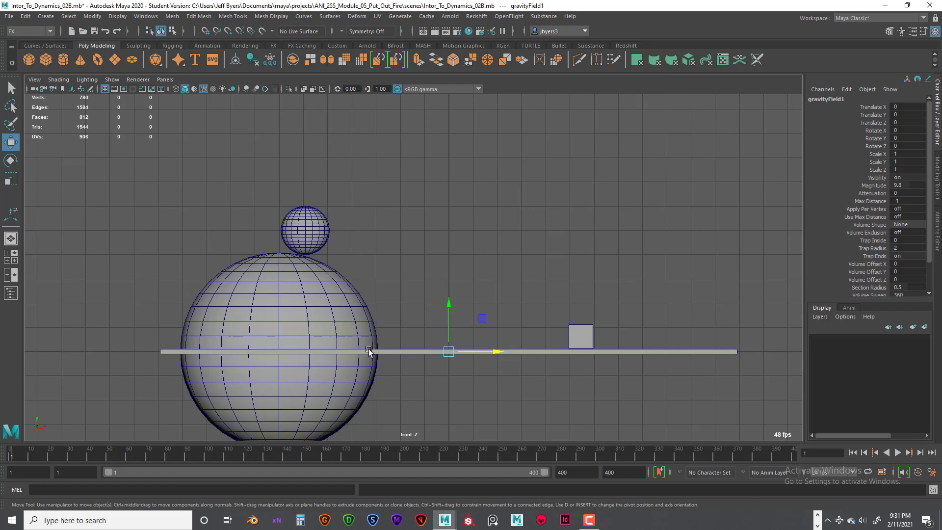
{"action": "left_click", "coordinate": [323, 226]}
{"action": "left_click", "coordinate": [317, 287]}
{"action": "left_click", "coordinate": [317, 228]}
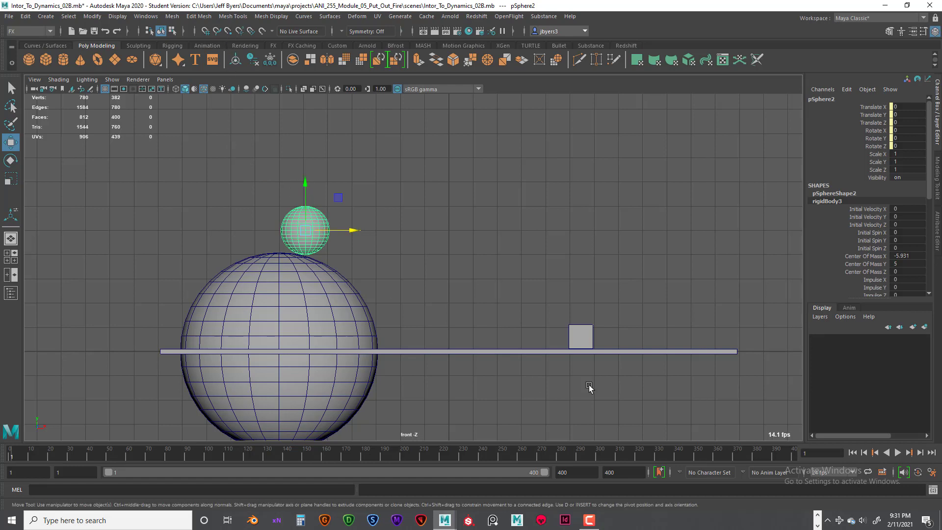
{"action": "left_click", "coordinate": [898, 452]}
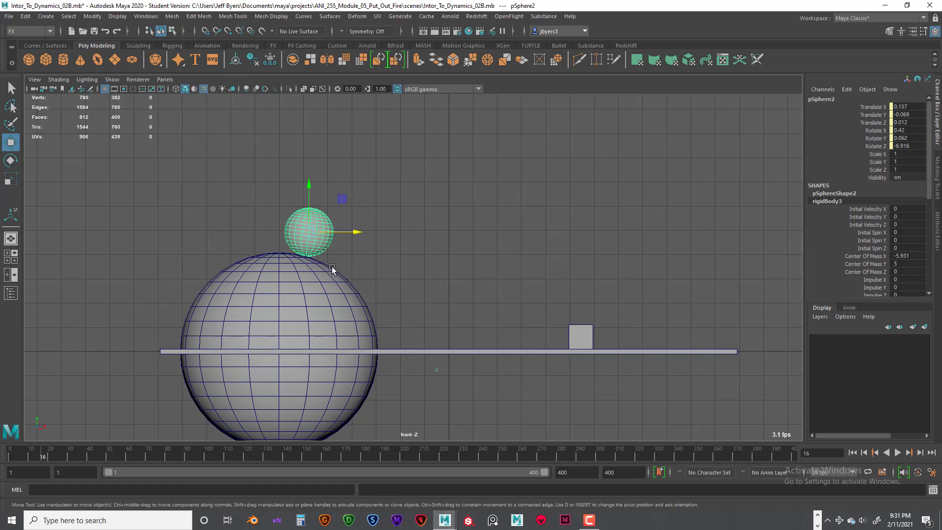
{"action": "left_click", "coordinate": [897, 453]}
{"action": "left_click", "coordinate": [897, 452]}
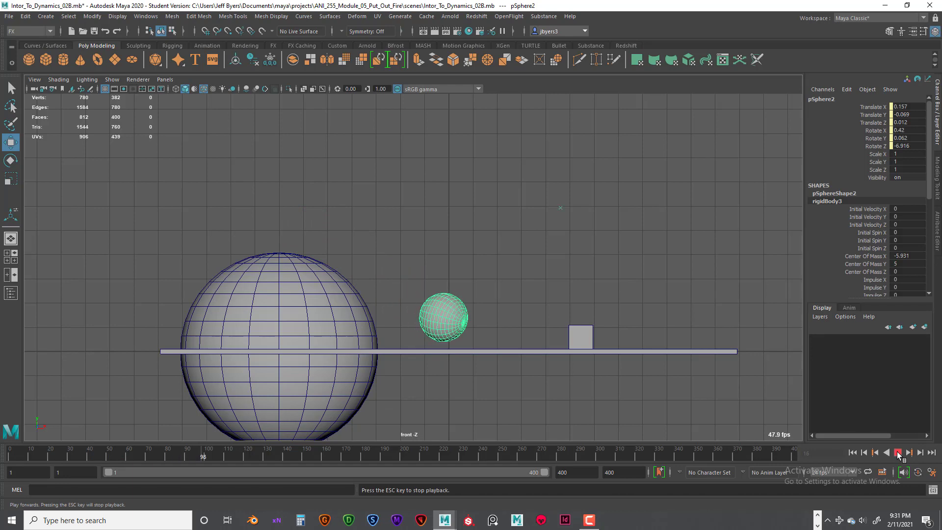
{"action": "left_click", "coordinate": [853, 452]}
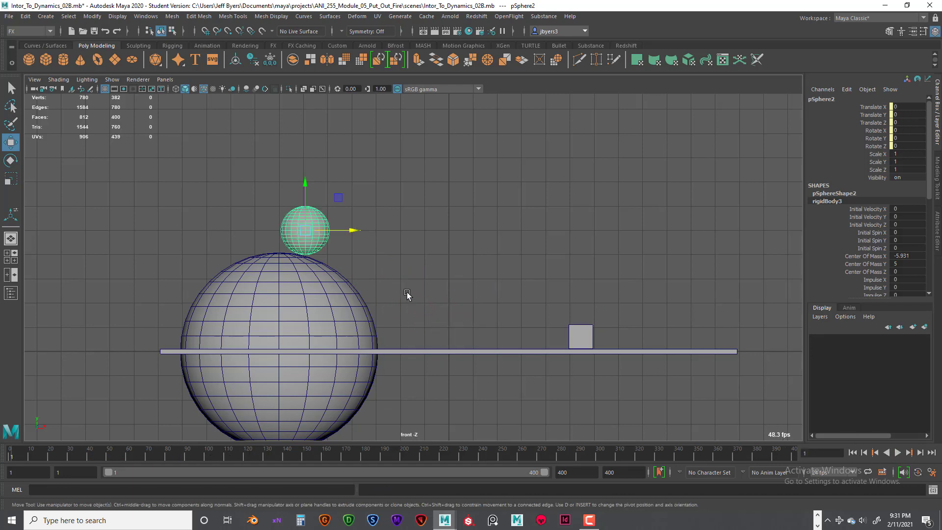
{"action": "left_click", "coordinate": [408, 304]}
{"action": "left_click", "coordinate": [298, 228]}
In the small sphere's rigidBody3 attributes, set Mass to 2
{"action": "key", "text": "ctrl+a"}
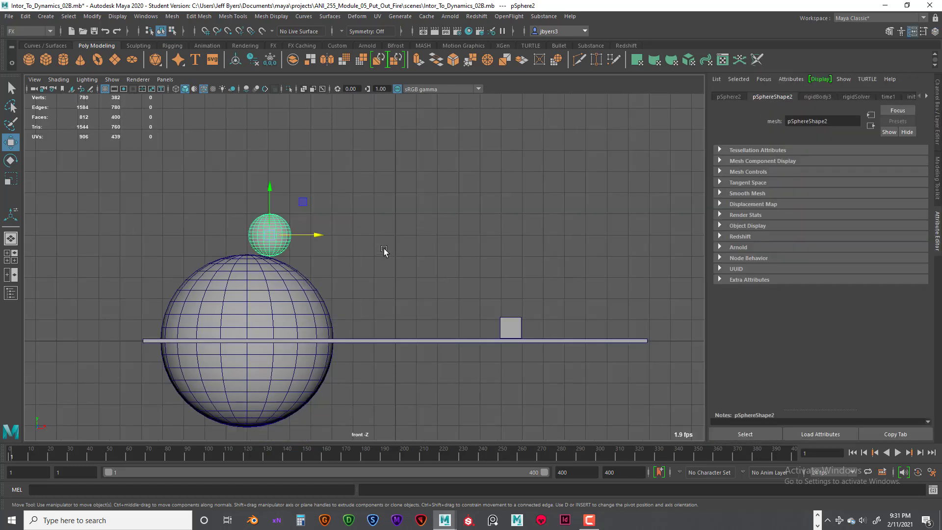
{"action": "left_click", "coordinate": [820, 97]}
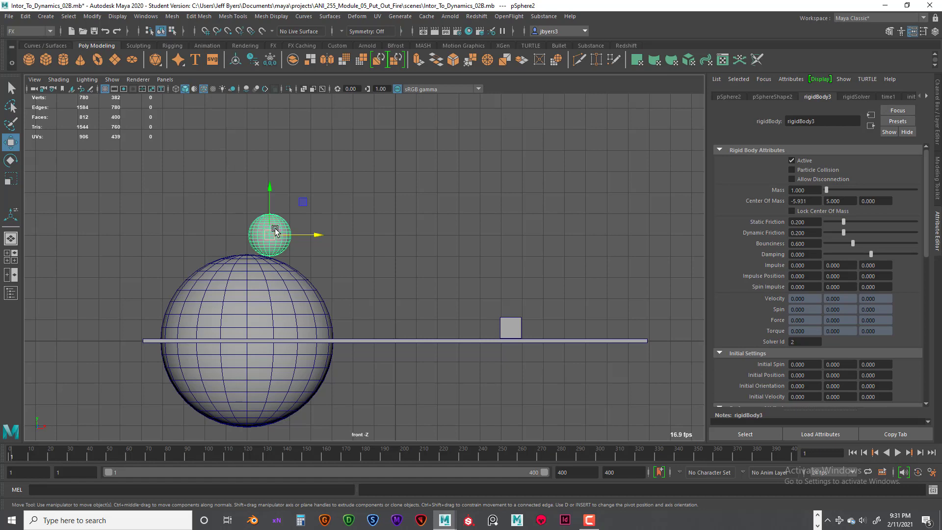
{"action": "left_click", "coordinate": [511, 327]}
{"action": "left_click", "coordinate": [289, 236]}
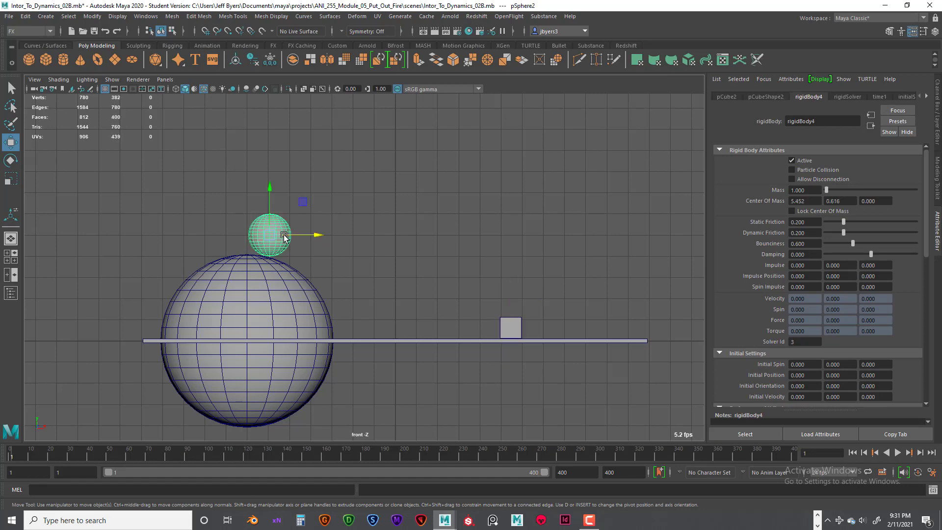
{"action": "left_click", "coordinate": [806, 190]}
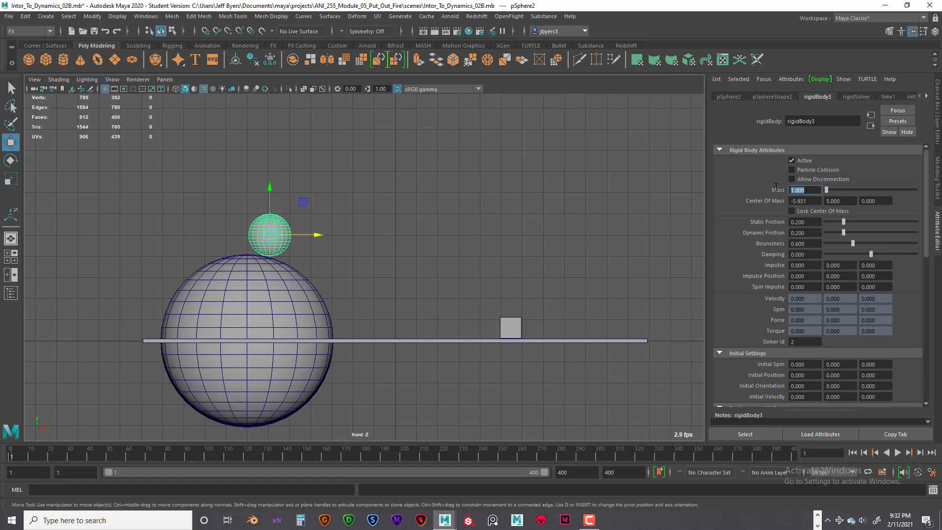
{"action": "type", "text": "2"}
{"action": "key", "text": "Return"}
Set Static and Dynamic Friction to 0 and Bounciness to 0.15
{"action": "left_click_drag", "start_coordinate": [809, 222], "coordinate": [792, 219]}
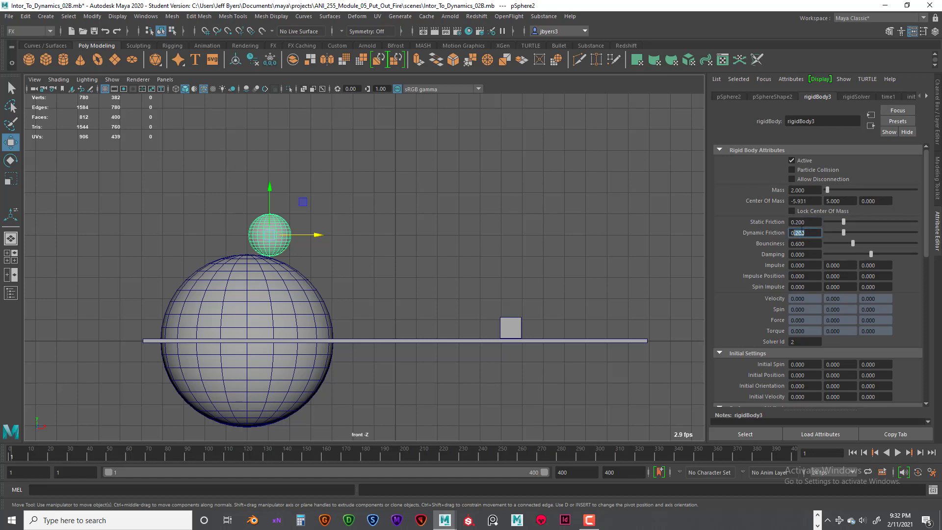
{"action": "type", "text": "0"}
{"action": "key", "text": "Return"}
{"action": "left_click_drag", "start_coordinate": [807, 232], "coordinate": [792, 233]}
{"action": "type", "text": "00"}
{"action": "key", "text": "Return"}
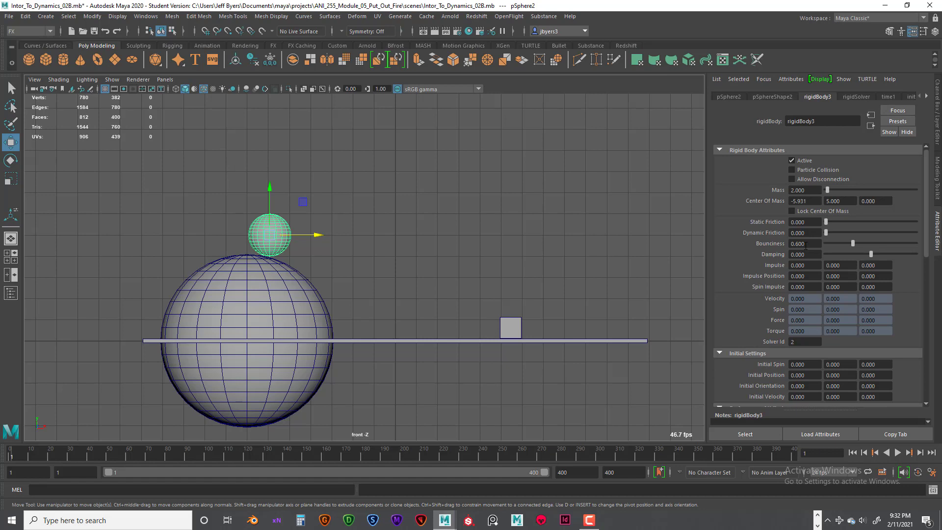
{"action": "left_click_drag", "start_coordinate": [811, 244], "coordinate": [797, 243]}
{"action": "type", "text": "15"}
{"action": "key", "text": "Return"}
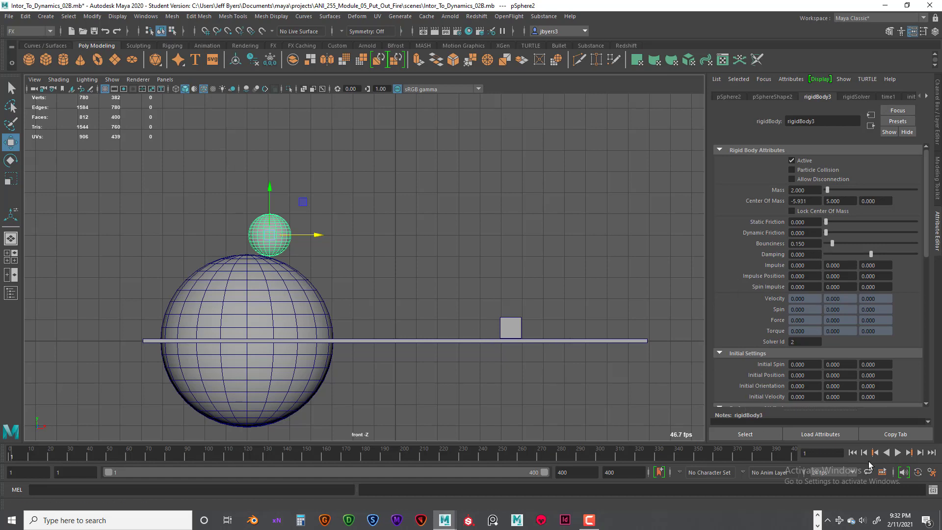
Replay and rewind the simulation to frame 1, then select the cube to show rigidBody4
{"action": "left_click", "coordinate": [900, 453]}
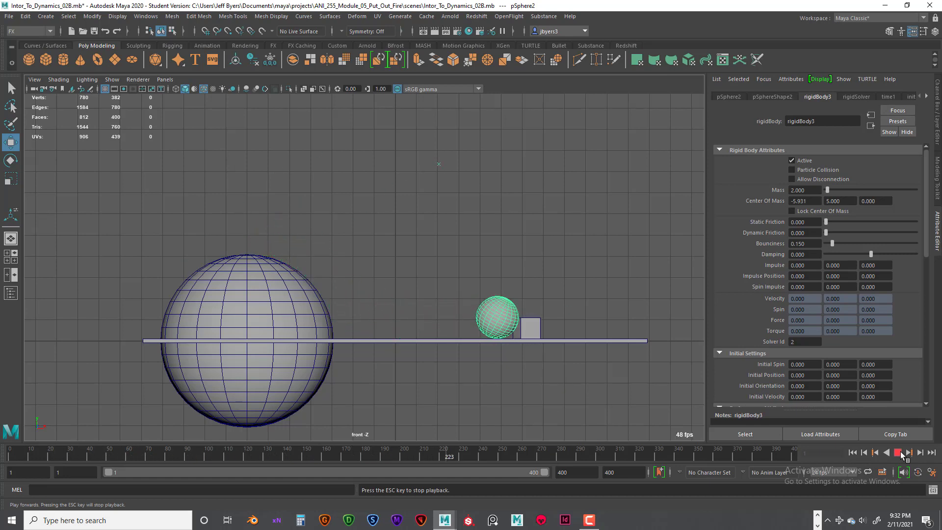
{"action": "left_click", "coordinate": [899, 453]}
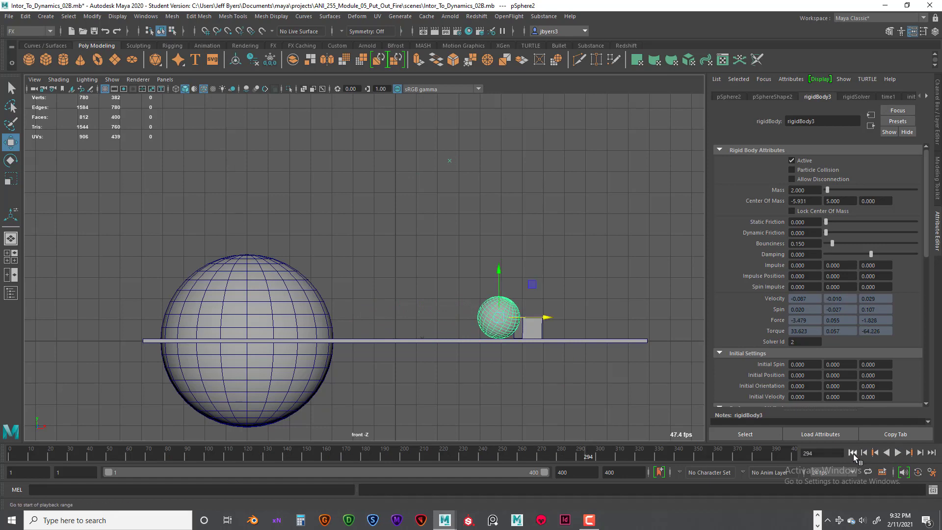
{"action": "left_click", "coordinate": [853, 452]}
{"action": "left_click", "coordinate": [515, 331]}
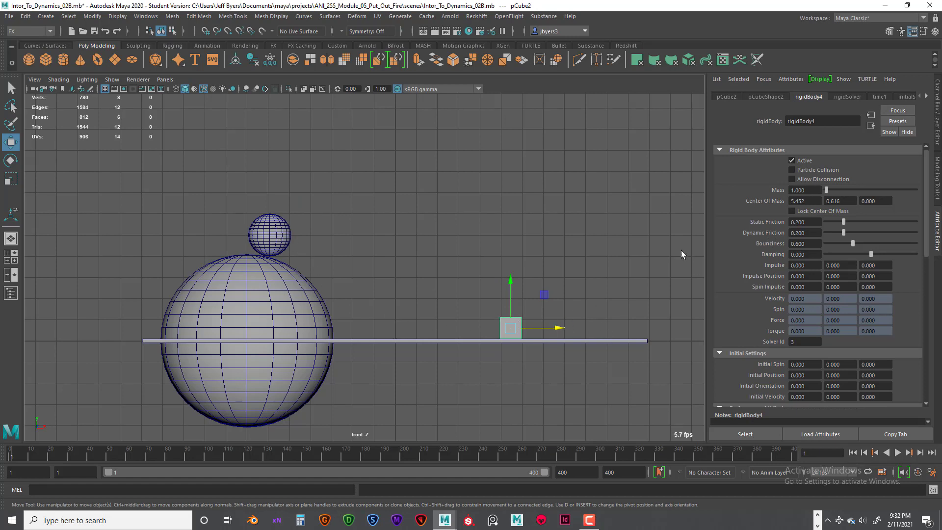
Set the cube's rigidBody4 Mass to 0.5
{"action": "left_click", "coordinate": [807, 192]}
{"action": "left_click", "coordinate": [899, 452]}
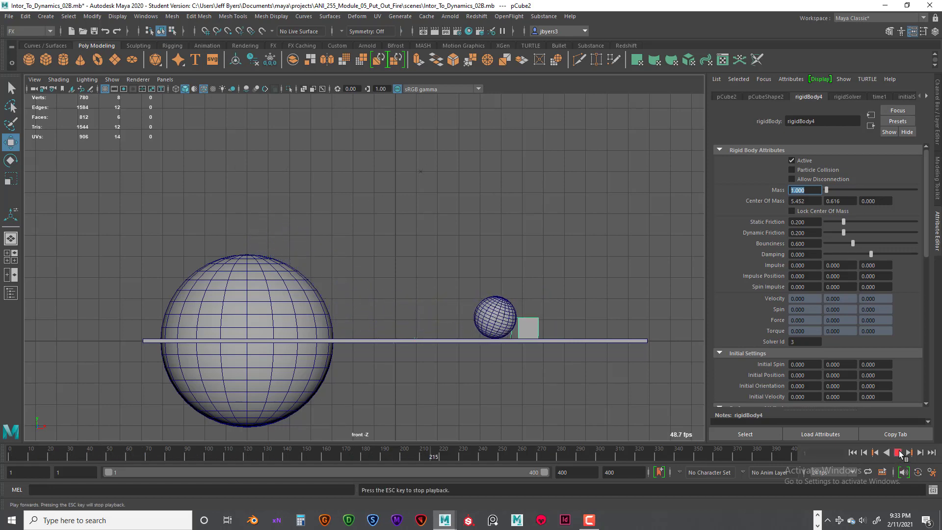
{"action": "left_click", "coordinate": [899, 452]}
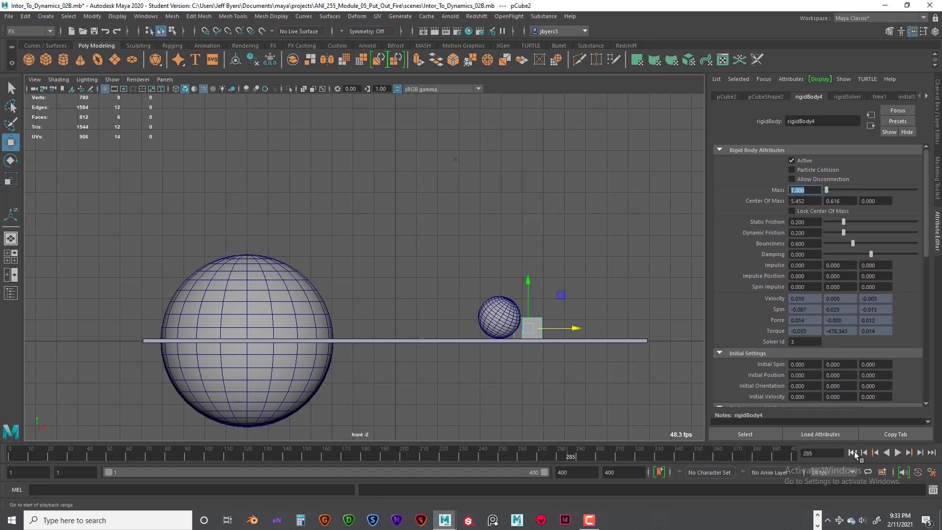
{"action": "left_click", "coordinate": [853, 453]}
{"action": "left_click_drag", "start_coordinate": [807, 190], "coordinate": [790, 189]}
{"action": "key", "text": "BackSpace"}
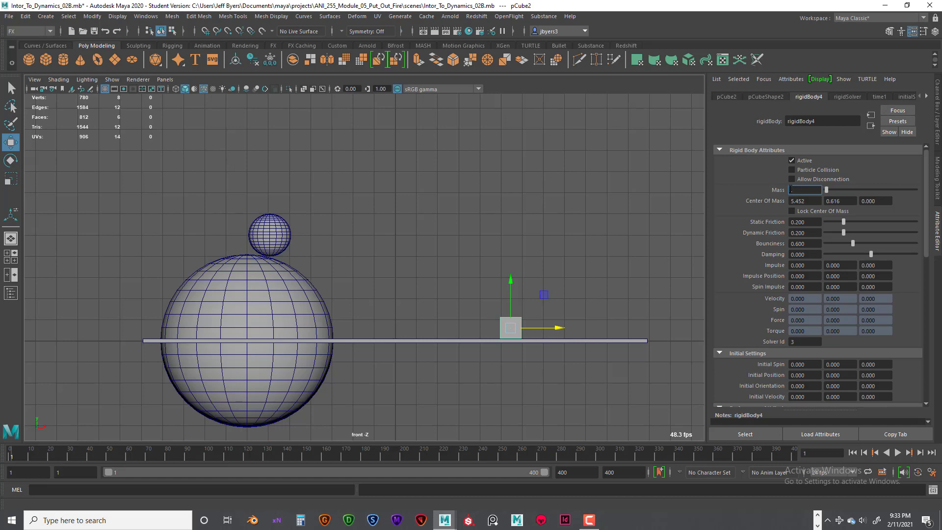
{"action": "key", "text": "Return"}
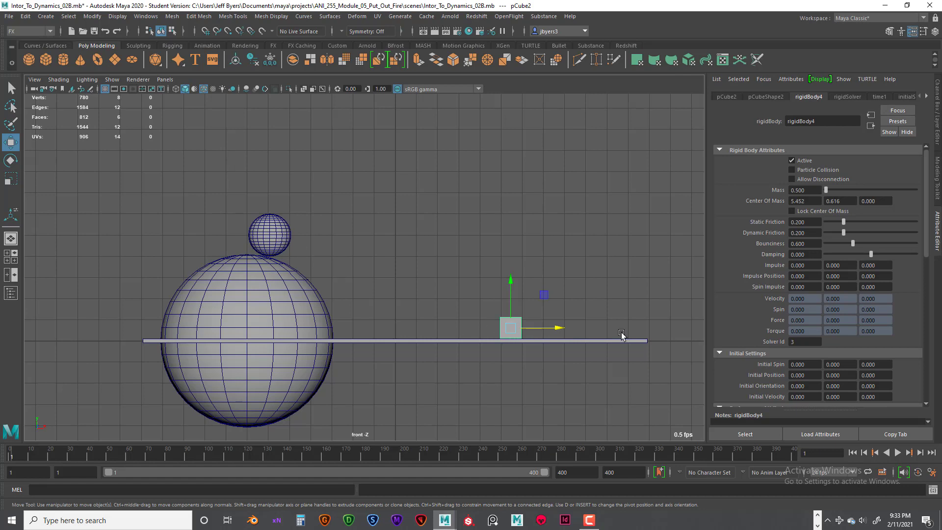
Replay with the lighter cube, rewind to frame 1, and select the small sphere
{"action": "left_click", "coordinate": [898, 453]}
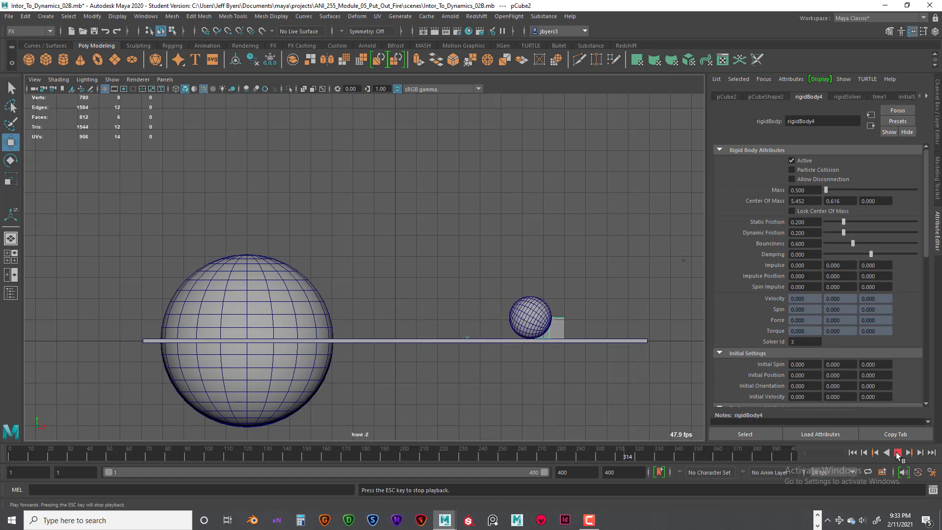
{"action": "left_click", "coordinate": [898, 453]}
{"action": "left_click", "coordinate": [887, 452]}
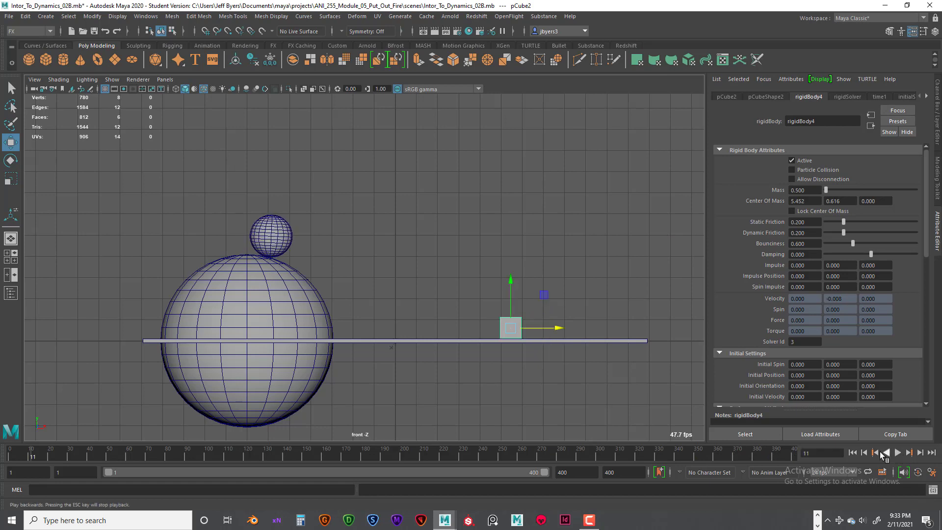
{"action": "left_click", "coordinate": [853, 452]}
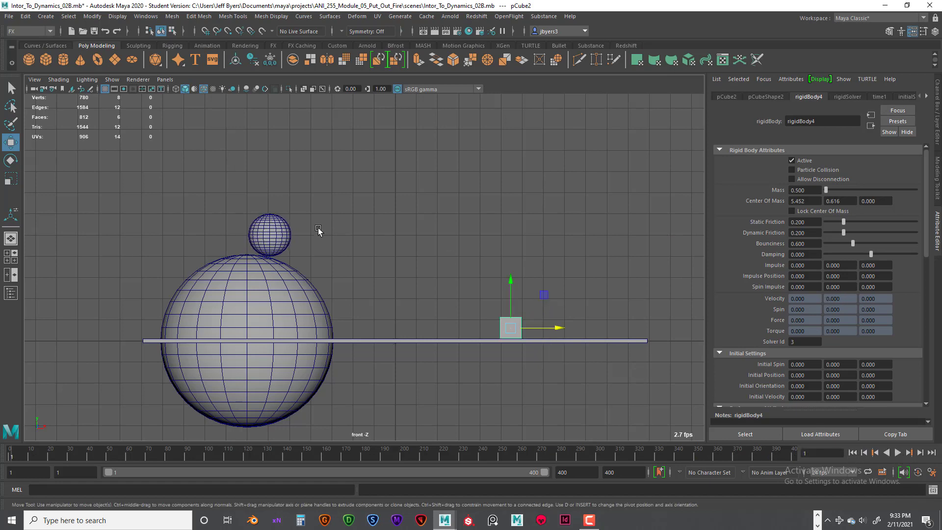
{"action": "left_click", "coordinate": [289, 236]}
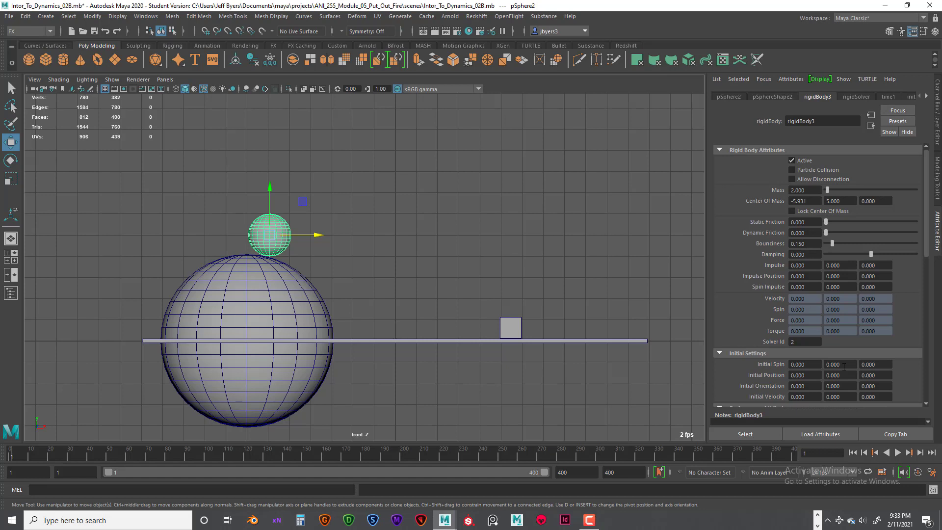
Replay the simulation, rewind, and set rigidBody3 Bounciness to 0.05
{"action": "left_click", "coordinate": [899, 453]}
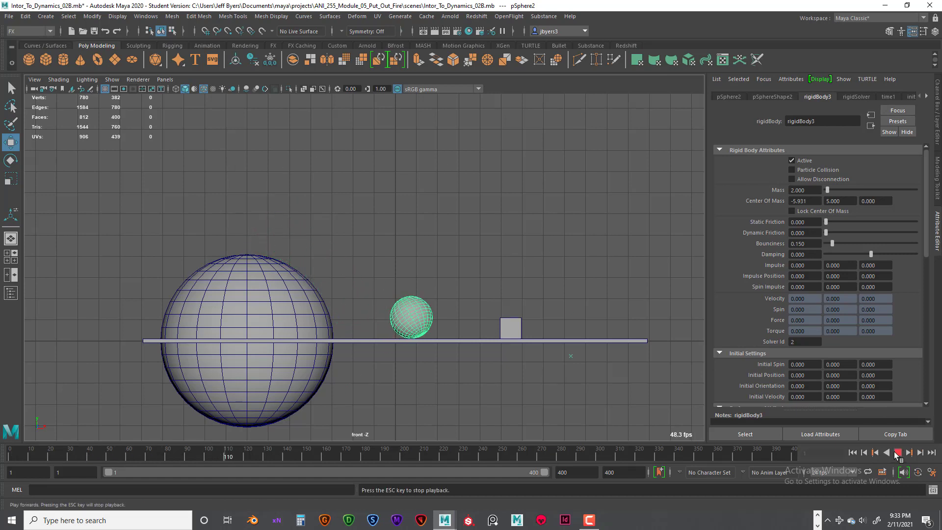
{"action": "left_click", "coordinate": [898, 452]}
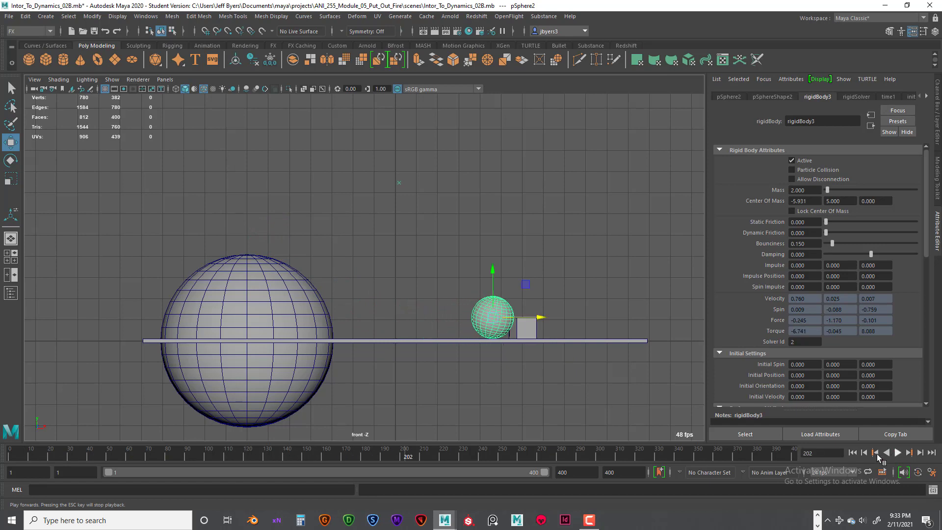
{"action": "left_click", "coordinate": [877, 453]}
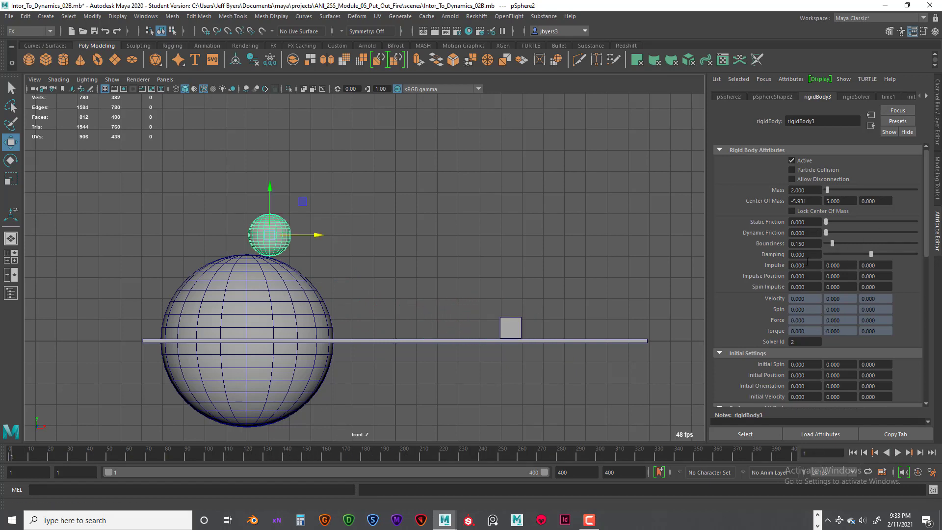
{"action": "left_click_drag", "start_coordinate": [809, 243], "coordinate": [800, 244]}
{"action": "type", "text": "05"}
{"action": "key", "text": "Return"}
Replay with bounciness 0.05, rewind to frame 1, and select the cube
{"action": "left_click", "coordinate": [899, 453]}
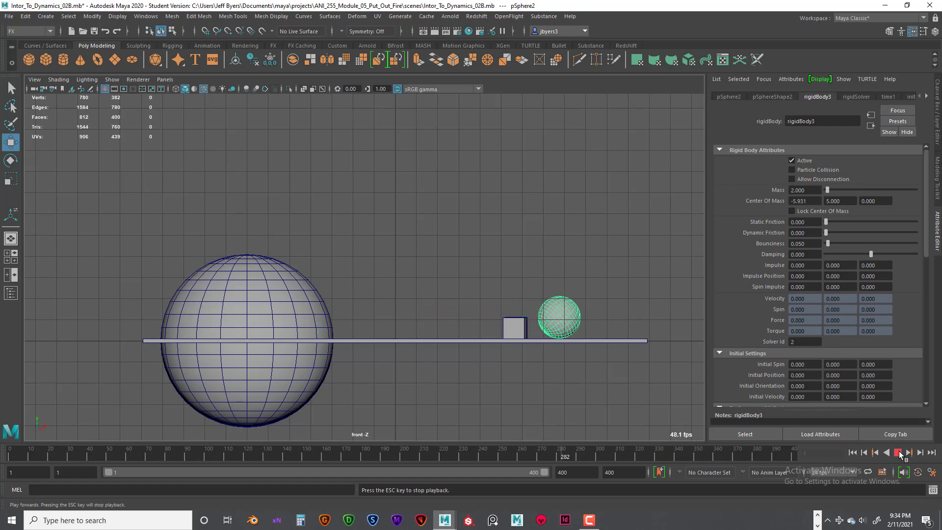
{"action": "left_click", "coordinate": [899, 453]}
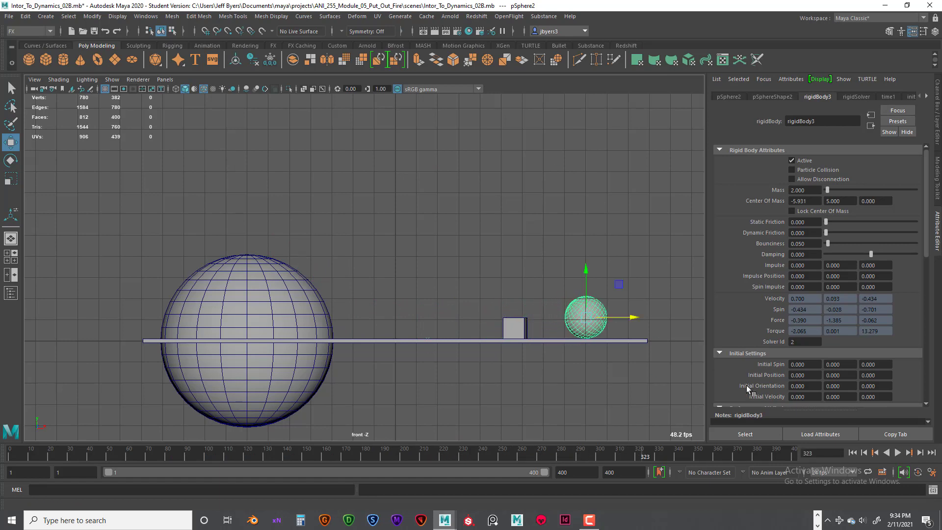
{"action": "left_click", "coordinate": [854, 452]}
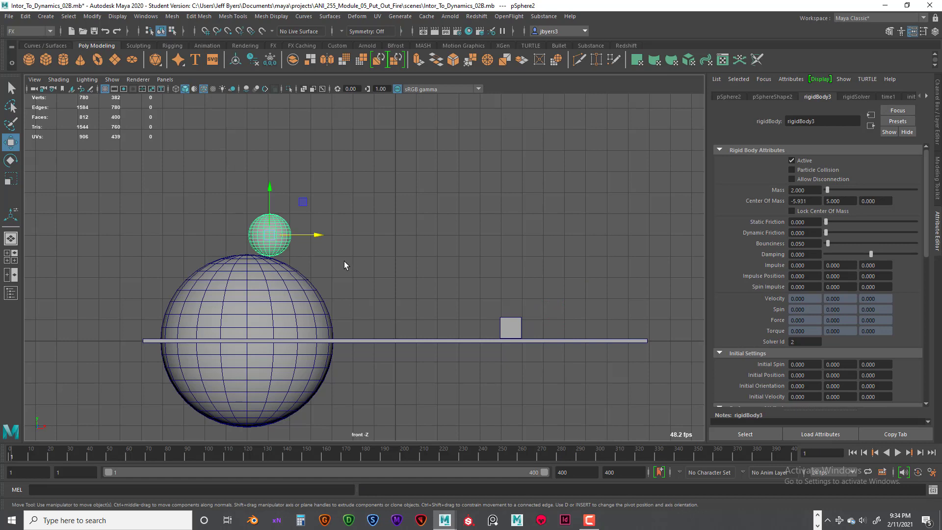
{"action": "left_click", "coordinate": [514, 328]}
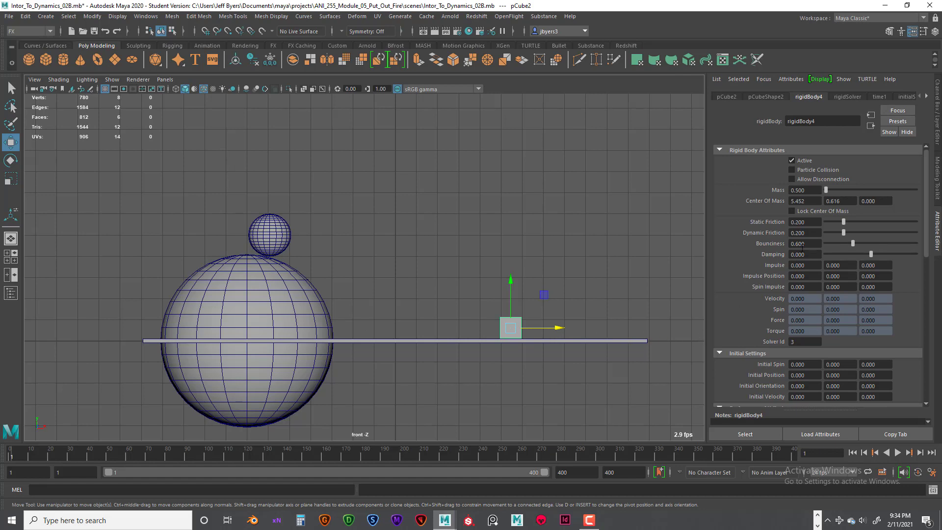
Check the cube's rigidBody4 damping, then reselect the small sphere to show rigidBody3
{"action": "left_click_drag", "start_coordinate": [811, 255], "coordinate": [788, 254]}
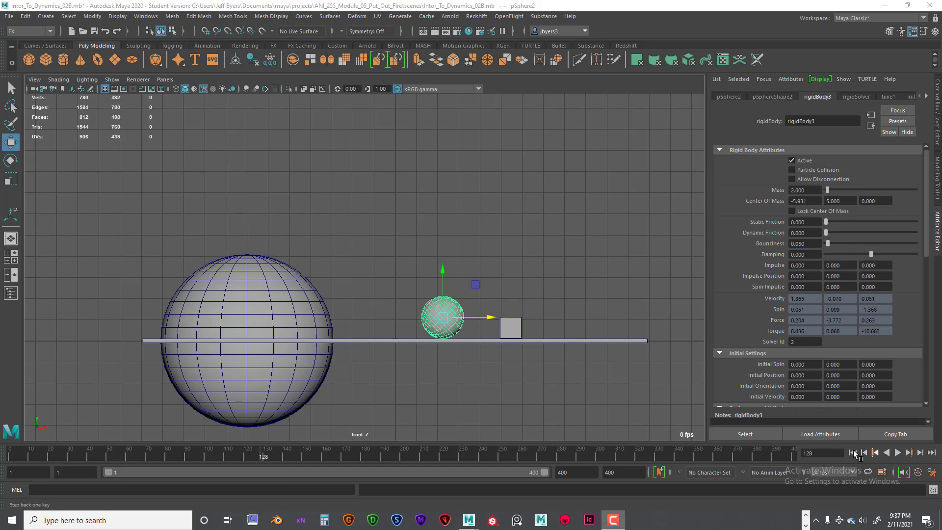
{"action": "left_click", "coordinate": [853, 452]}
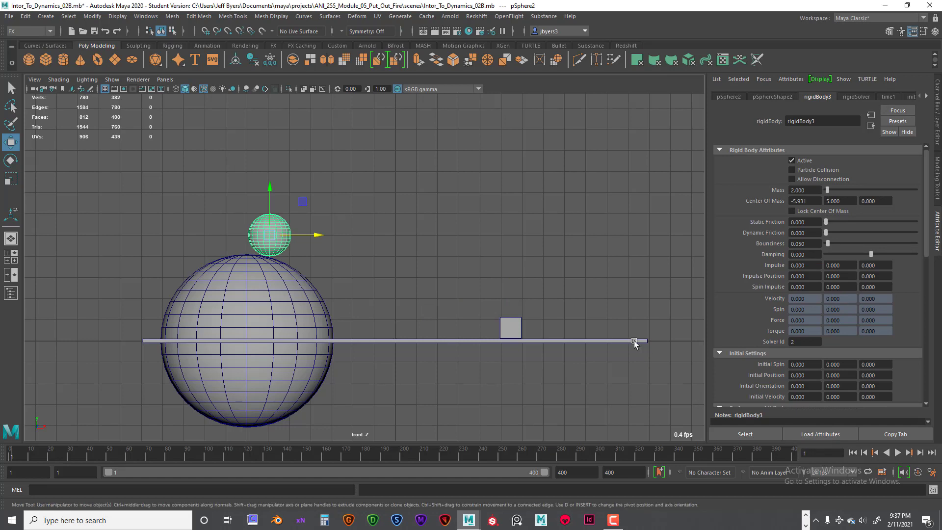
{"action": "left_click", "coordinate": [502, 320]}
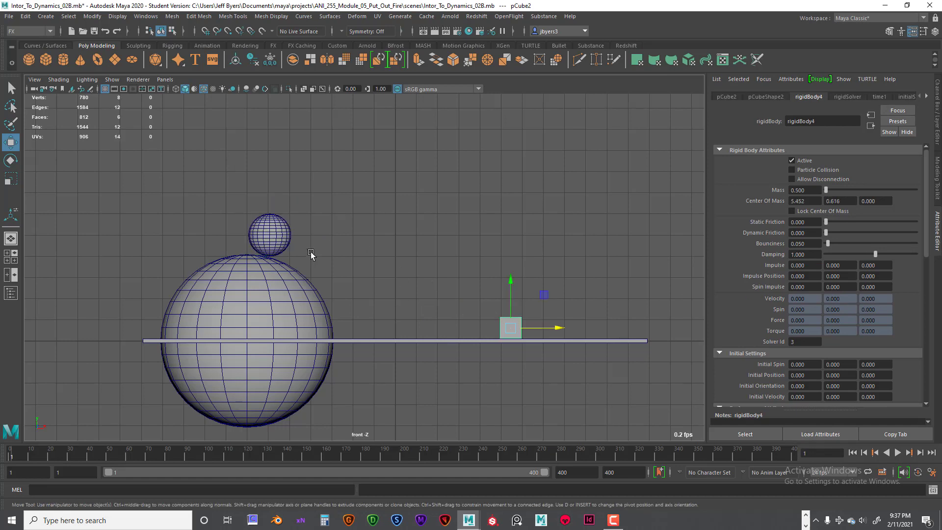
{"action": "left_click", "coordinate": [282, 232]}
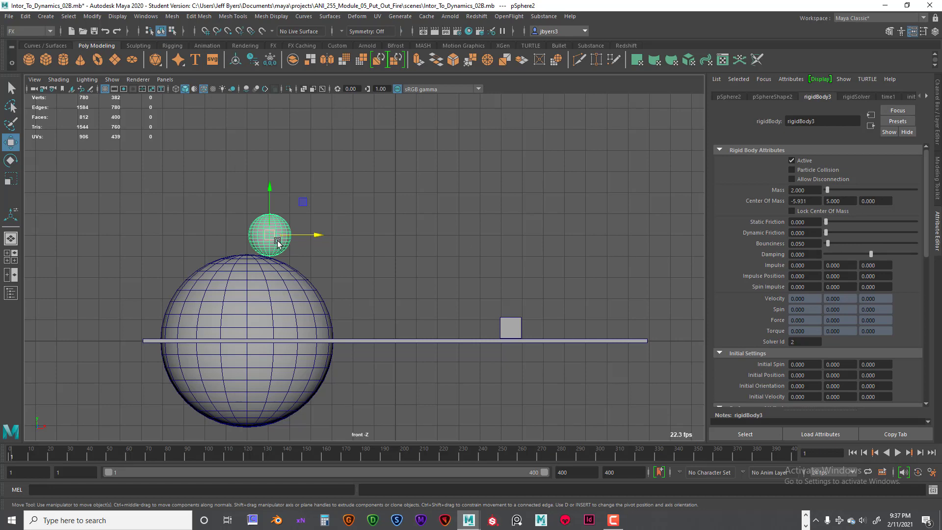
Set the small sphere's Damping to 0.5 and replay the simulation several times
{"action": "left_click", "coordinate": [809, 255]}
{"action": "type", "text": ".5"}
{"action": "key", "text": "Return"}
{"action": "left_click", "coordinate": [898, 452]}
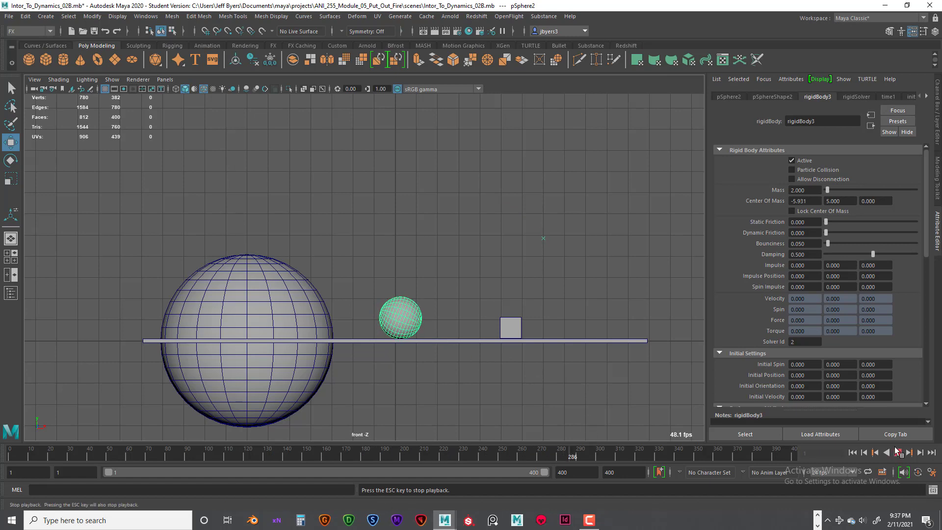
{"action": "left_click", "coordinate": [898, 452]}
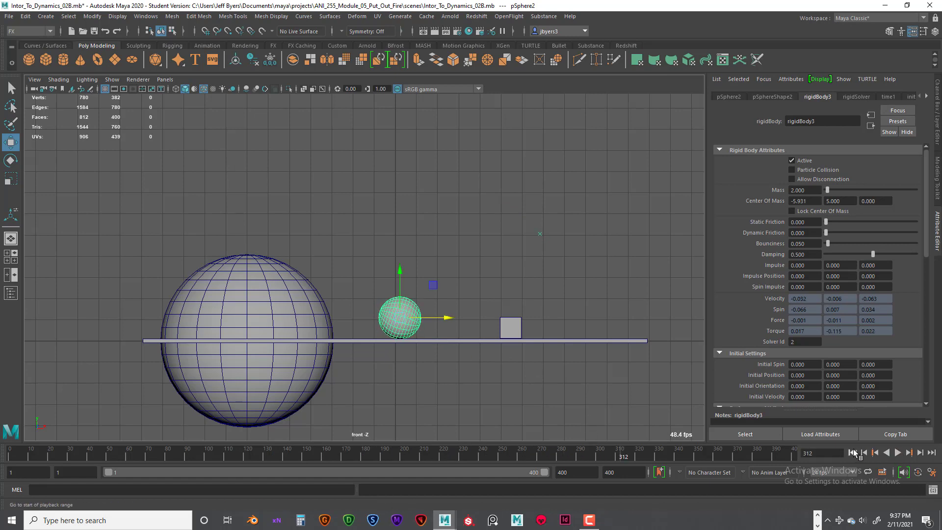
{"action": "left_click", "coordinate": [852, 453]}
{"action": "left_click", "coordinate": [898, 452]}
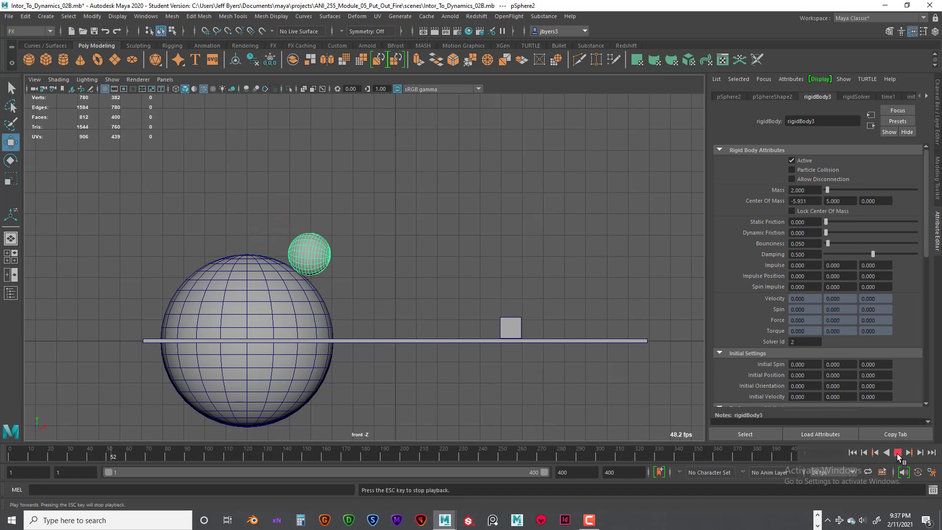
{"action": "left_click", "coordinate": [898, 453]}
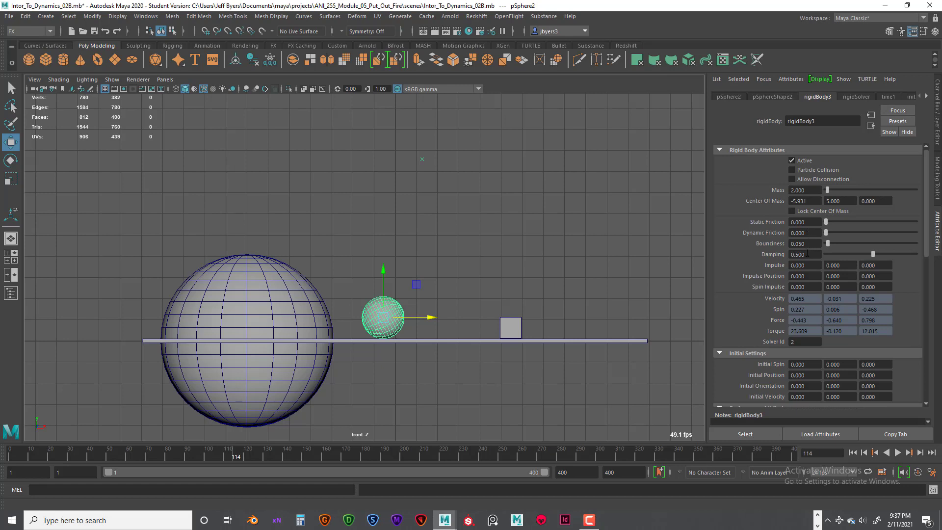
{"action": "left_click", "coordinate": [852, 452]}
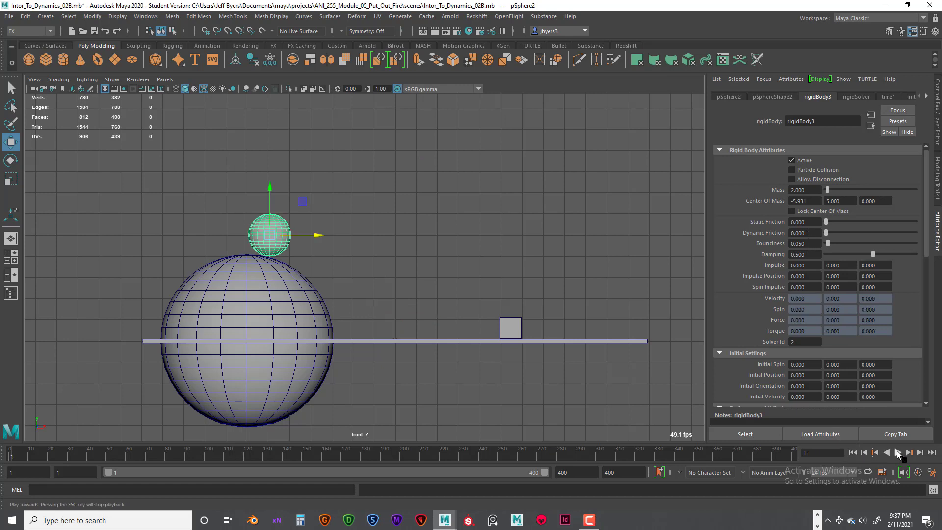
{"action": "left_click", "coordinate": [898, 453]}
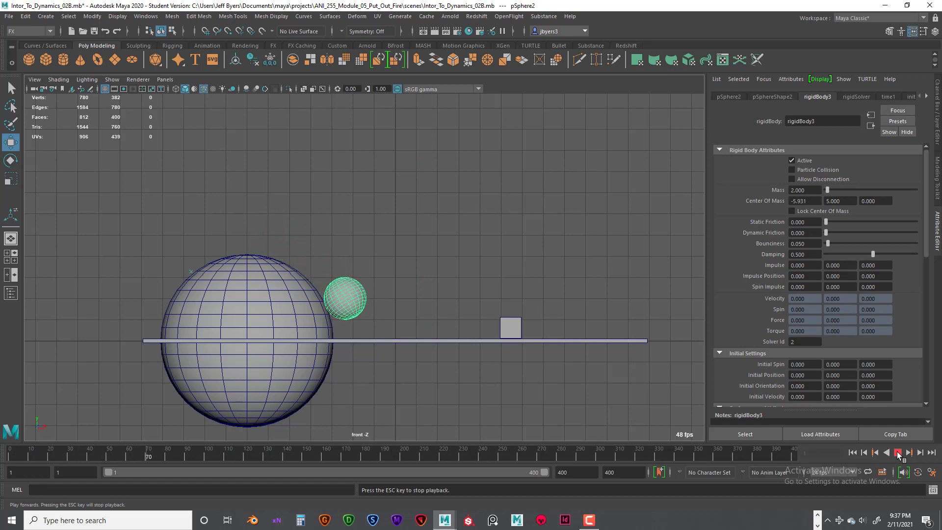
{"action": "left_click", "coordinate": [898, 453]}
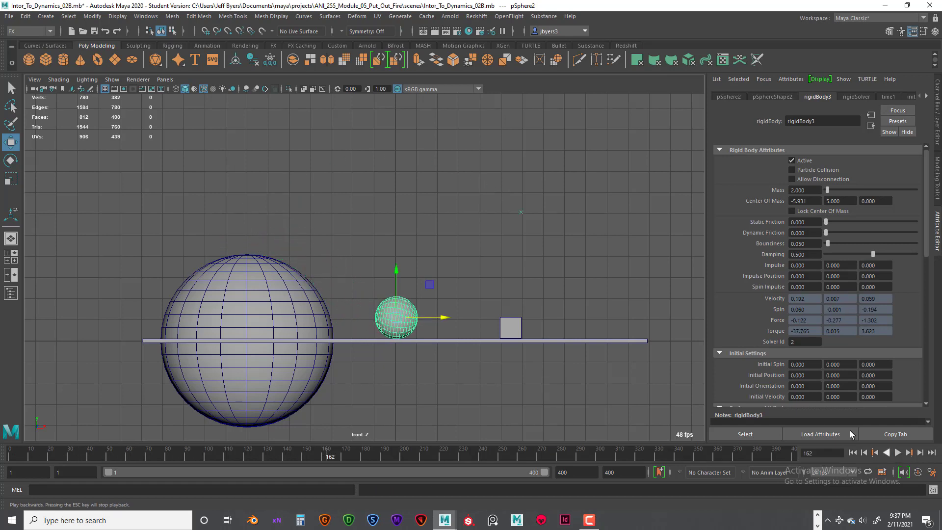
Change Damping to 0.25, replay the simulation, and rewind to frame 1
{"action": "left_click_drag", "start_coordinate": [810, 254], "coordinate": [796, 255]}
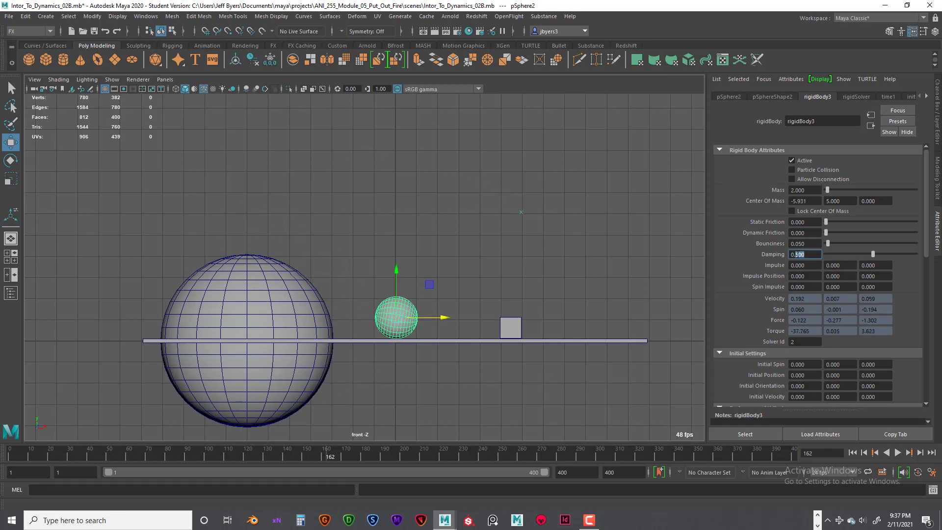
{"action": "type", "text": "2"}
{"action": "key", "text": "Return"}
{"action": "left_click", "coordinate": [898, 453]}
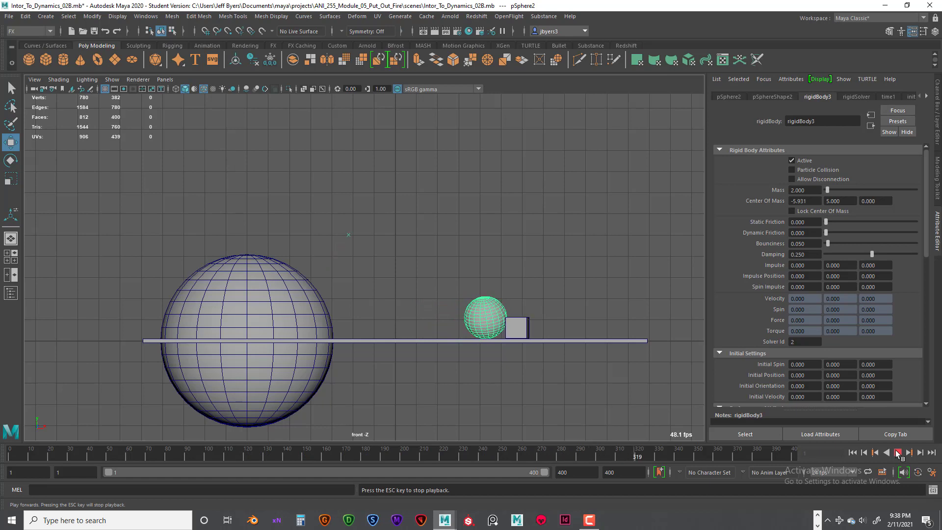
{"action": "left_click", "coordinate": [897, 453]}
{"action": "left_click", "coordinate": [853, 454]}
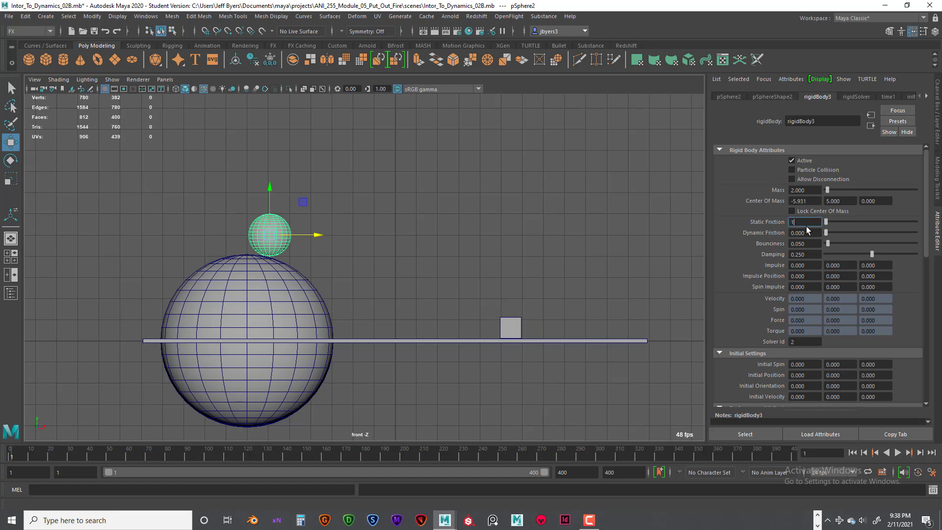
Apply static friction 1.000 to the small sphere and replay the simulation to test it
{"action": "key", "text": "Tab"}
{"action": "left_click", "coordinate": [898, 454]}
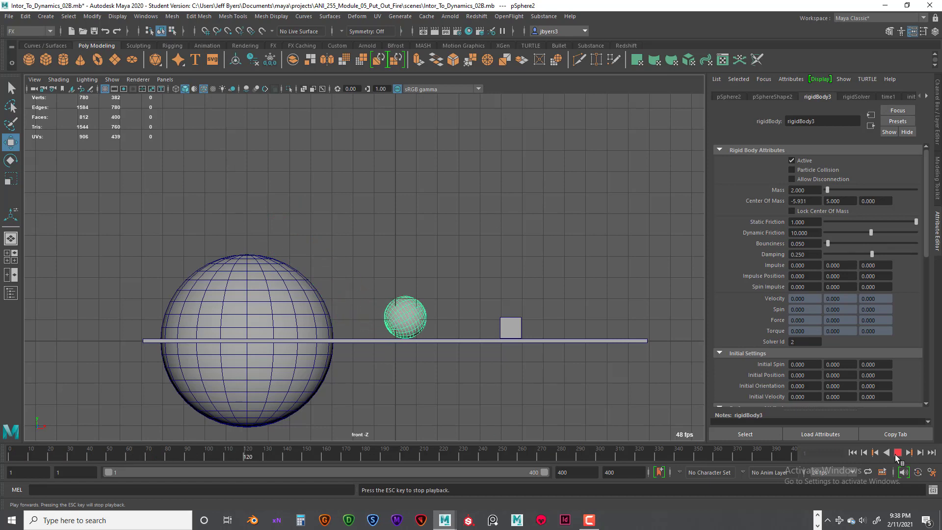
{"action": "left_click", "coordinate": [898, 454]}
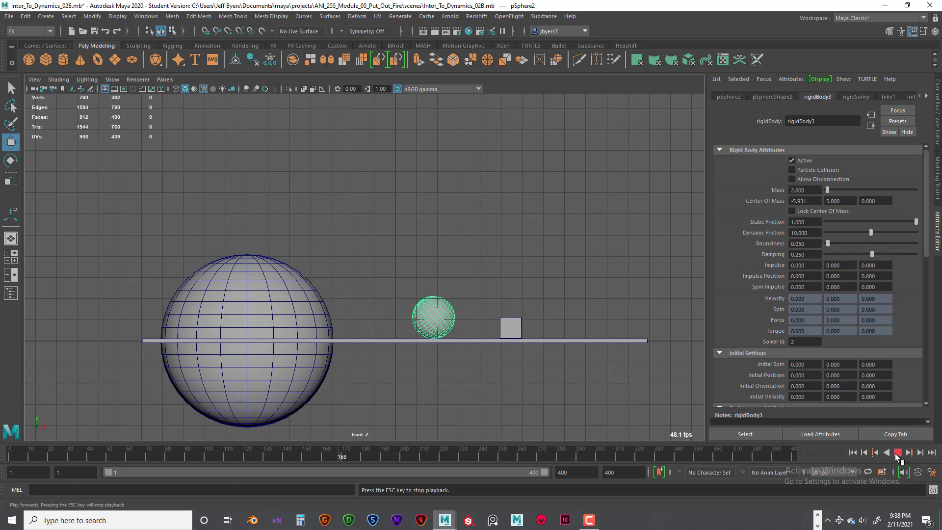
{"action": "left_click", "coordinate": [855, 454]}
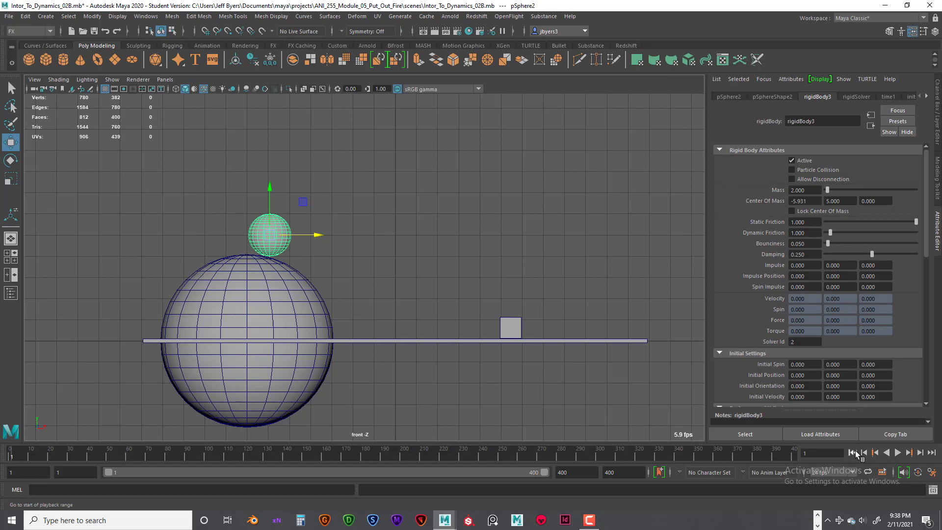
{"action": "left_click", "coordinate": [897, 453]}
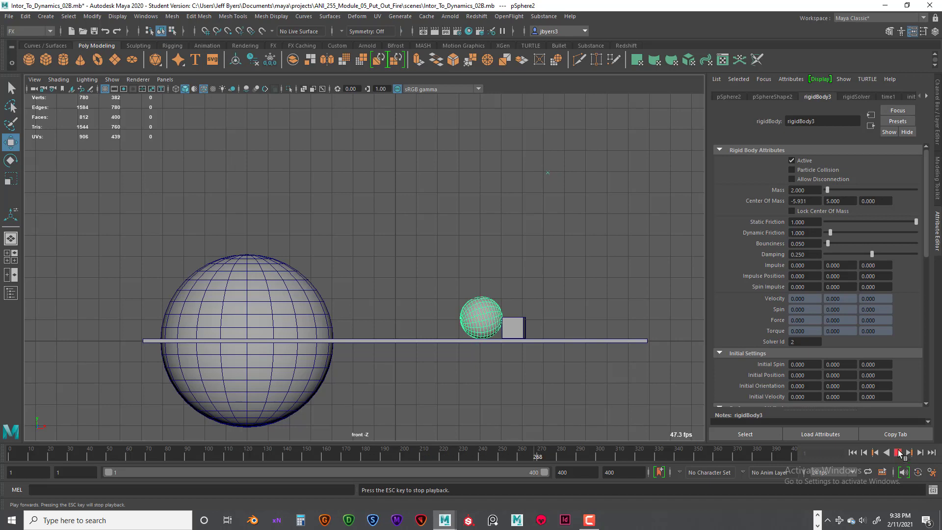
{"action": "left_click", "coordinate": [898, 453]}
{"action": "left_click", "coordinate": [853, 452]}
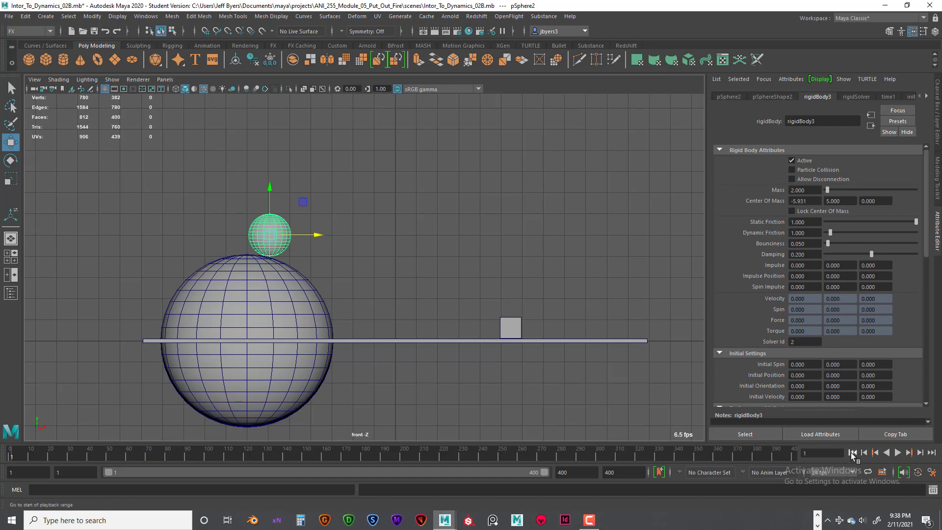
{"action": "left_click", "coordinate": [897, 453]}
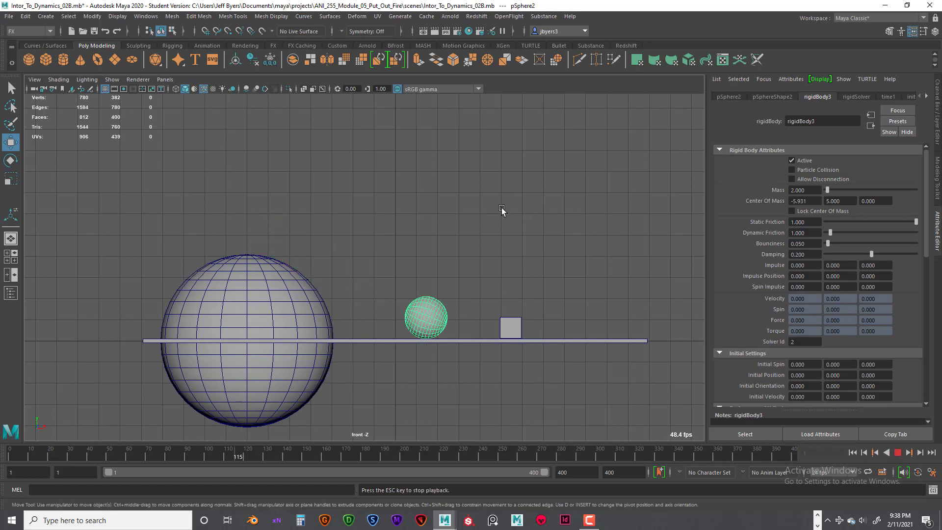
Orbit the persp view in the four-view layout, then maximize it and dolly closer
{"action": "key", "text": "space"}
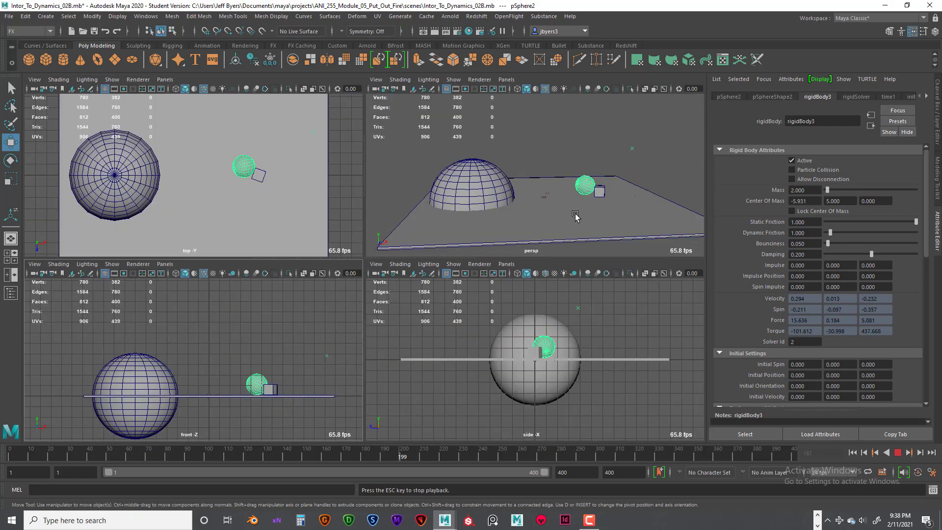
{"action": "left_click_drag", "start_coordinate": [595, 219], "coordinate": [575, 236], "text": "alt"}
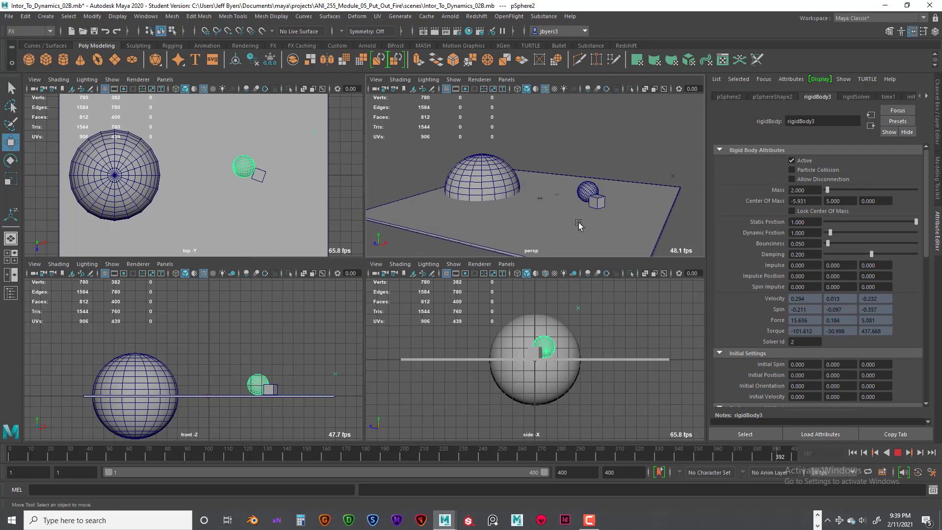
{"action": "key", "text": "space"}
{"action": "right_click_drag", "start_coordinate": [557, 231], "coordinate": [573, 219], "text": "alt"}
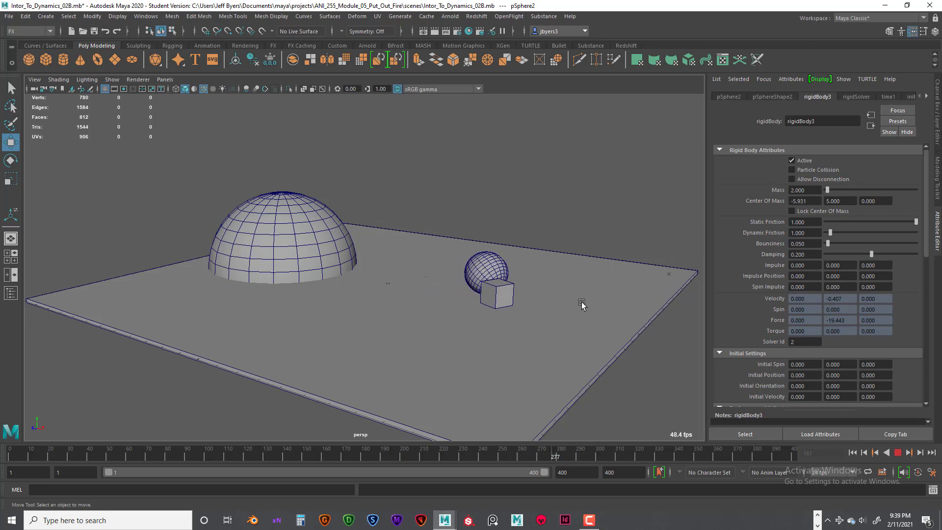
Raise pSphere2 above the dome to initial Y 1.921 and replay its drop
{"action": "left_click", "coordinate": [898, 452]}
{"action": "left_click", "coordinate": [853, 452]}
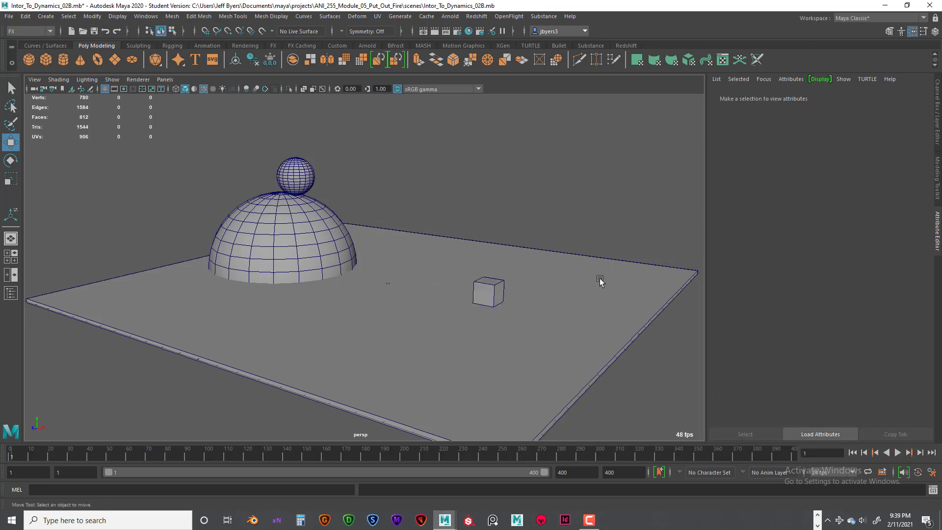
{"action": "left_click", "coordinate": [304, 186]}
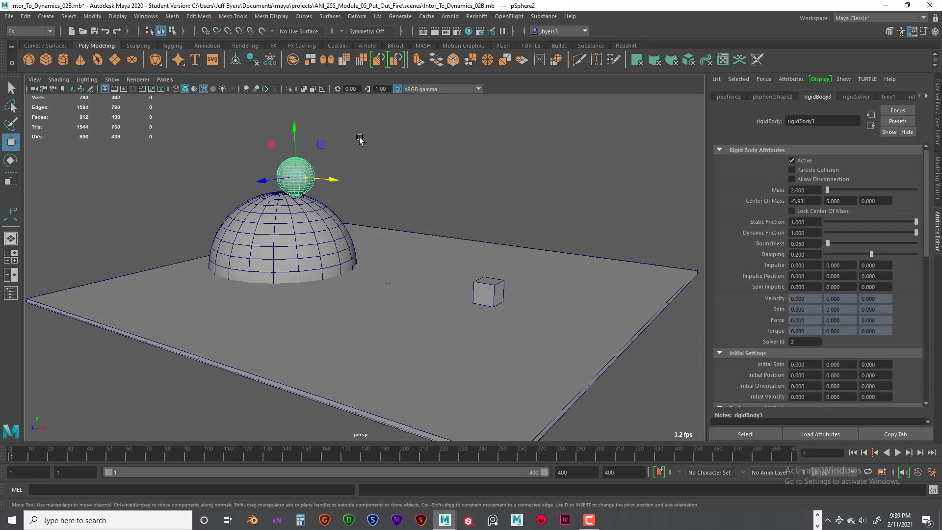
{"action": "left_click_drag", "start_coordinate": [295, 128], "coordinate": [308, 86]}
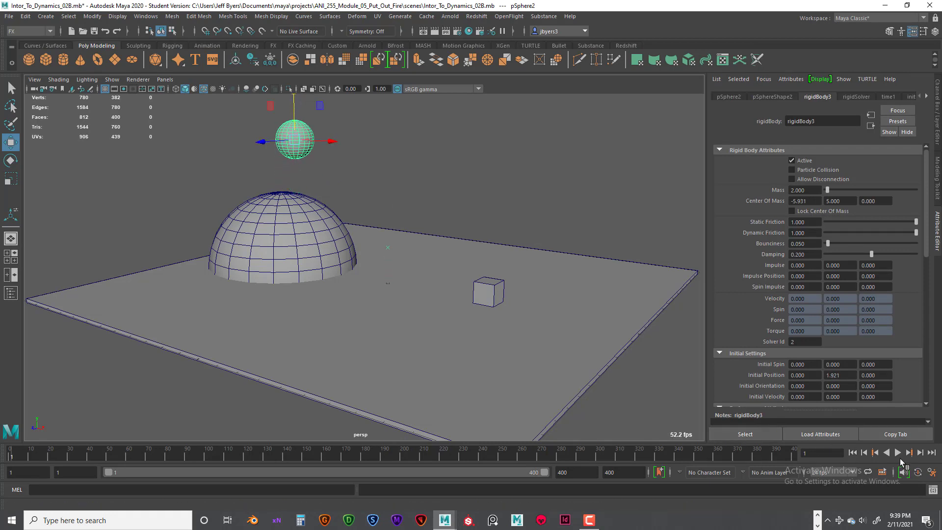
{"action": "left_click", "coordinate": [897, 453]}
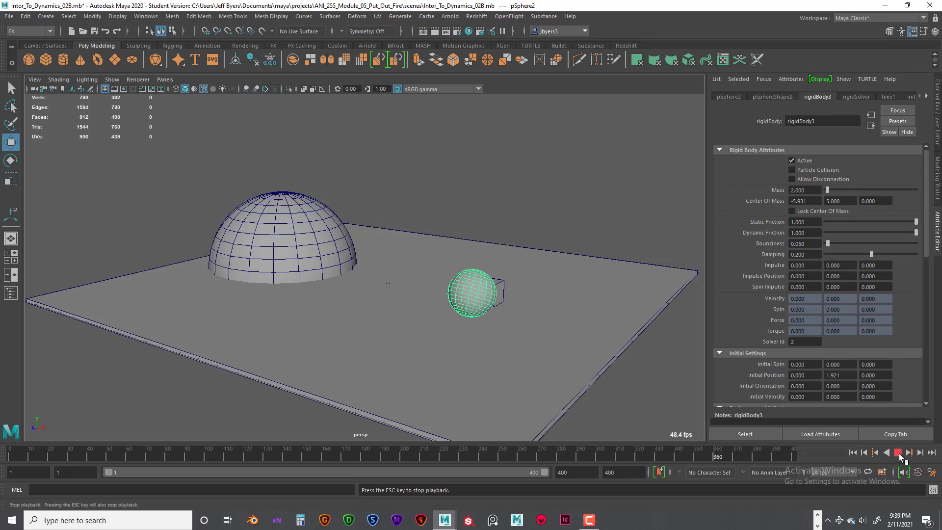
{"action": "left_click", "coordinate": [899, 453]}
{"action": "left_click_drag", "start_coordinate": [519, 352], "coordinate": [460, 357], "text": "alt"}
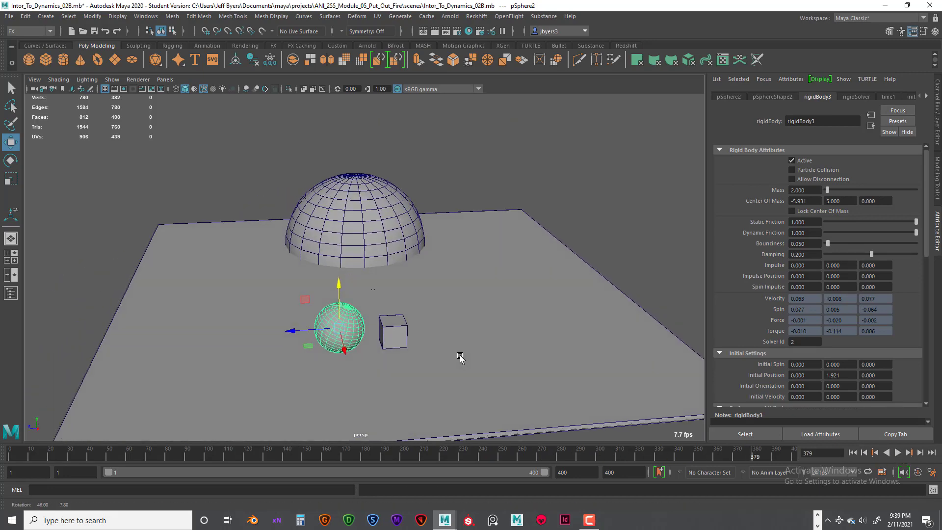
Replay the drop, then shift the sphere's start position along Z and test again
{"action": "left_click", "coordinate": [866, 454]}
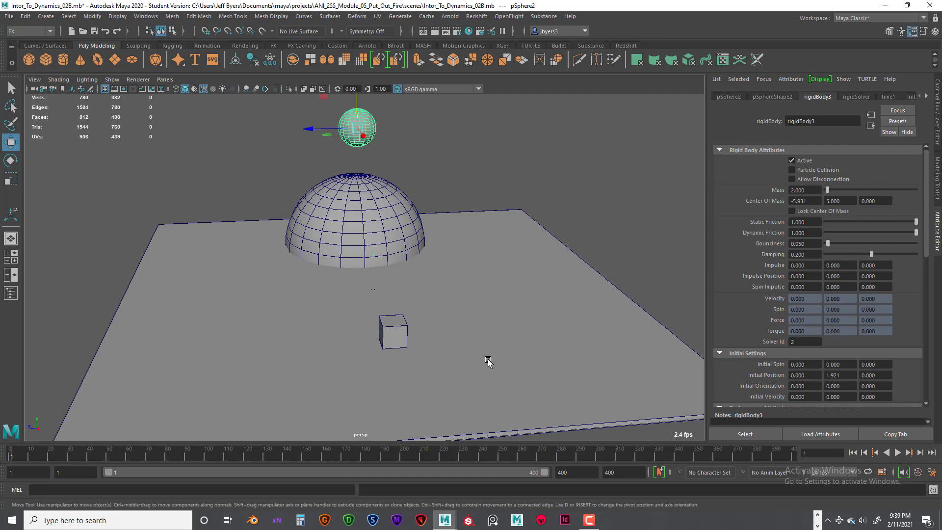
{"action": "mouse_move", "coordinate": [488, 361]}
{"action": "left_mouse_down", "text": "alt"}
{"action": "mouse_move", "coordinate": [499, 363]}
{"action": "mouse_move", "coordinate": [486, 362]}
{"action": "left_mouse_up", "text": "alt"}
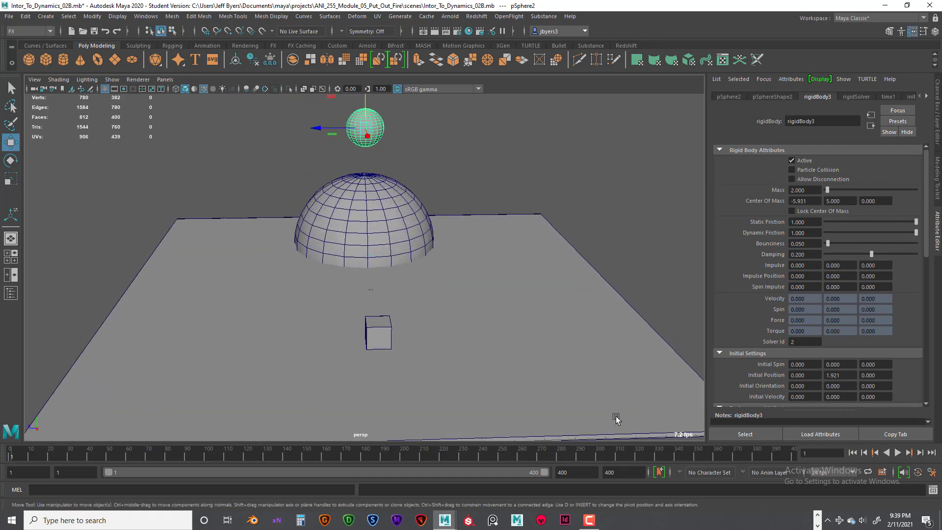
{"action": "left_click", "coordinate": [898, 453]}
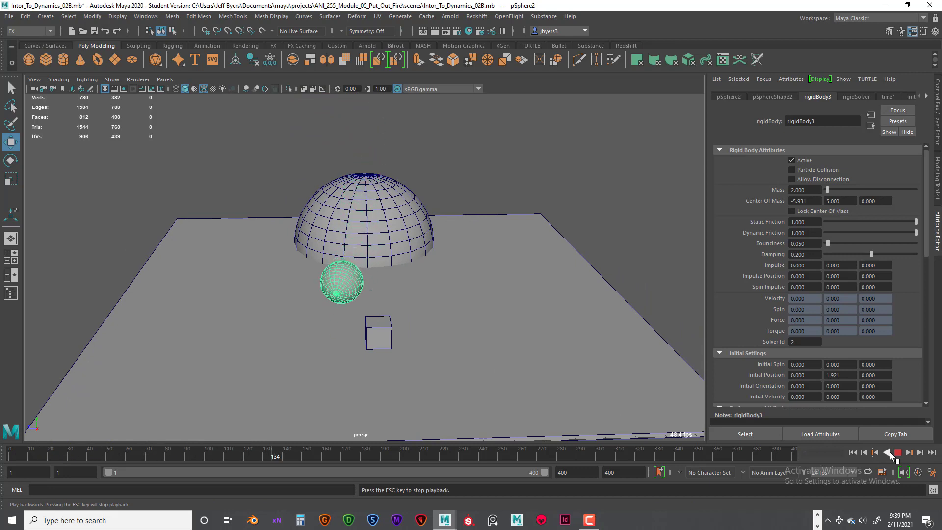
{"action": "left_click", "coordinate": [899, 453]}
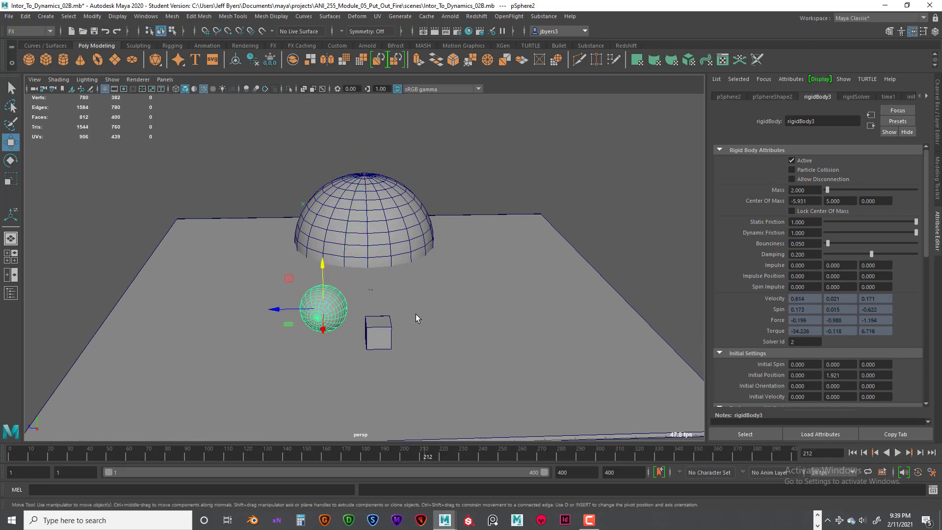
{"action": "left_click", "coordinate": [853, 452]}
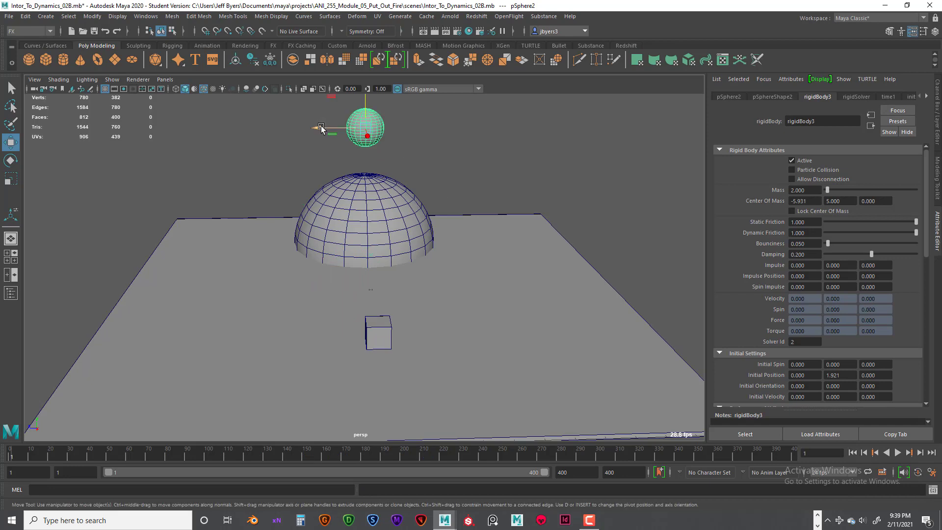
{"action": "left_click_drag", "start_coordinate": [321, 127], "coordinate": [328, 129]}
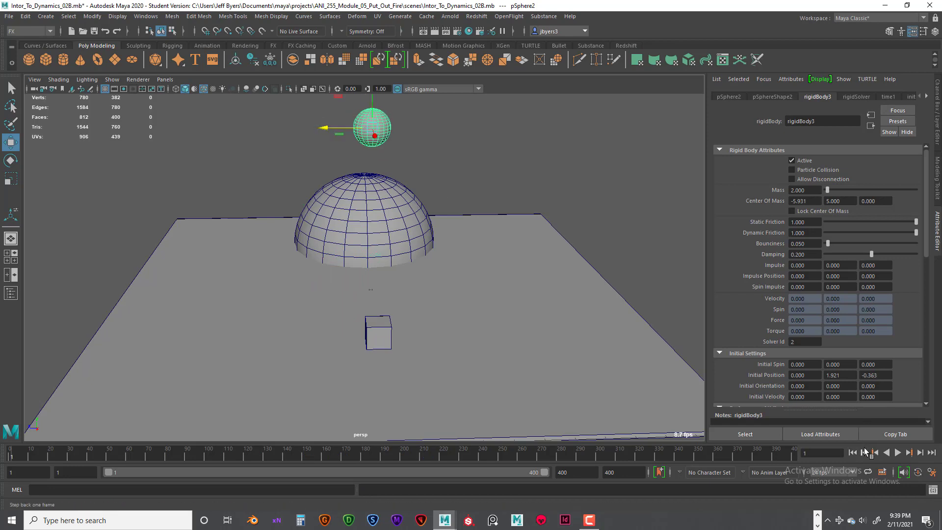
{"action": "left_click", "coordinate": [897, 452]}
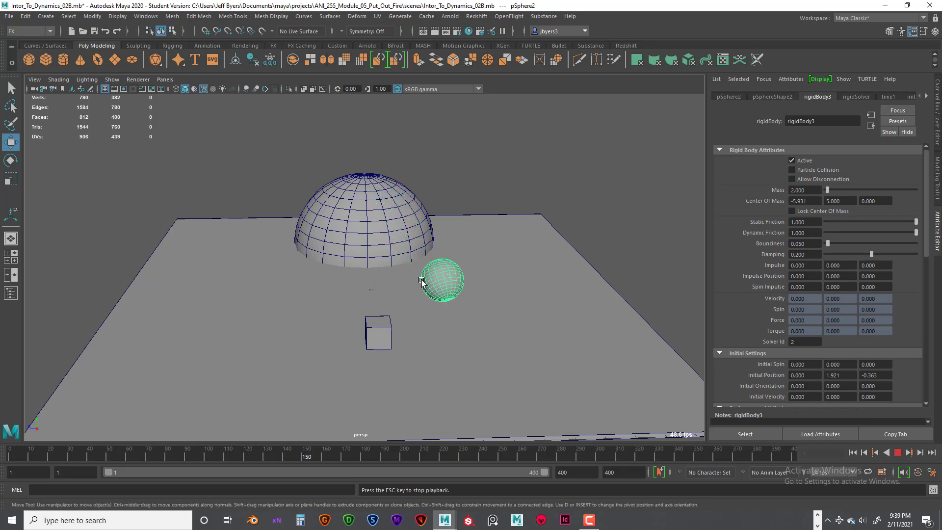
{"action": "left_click", "coordinate": [898, 452]}
{"action": "left_click", "coordinate": [852, 452]}
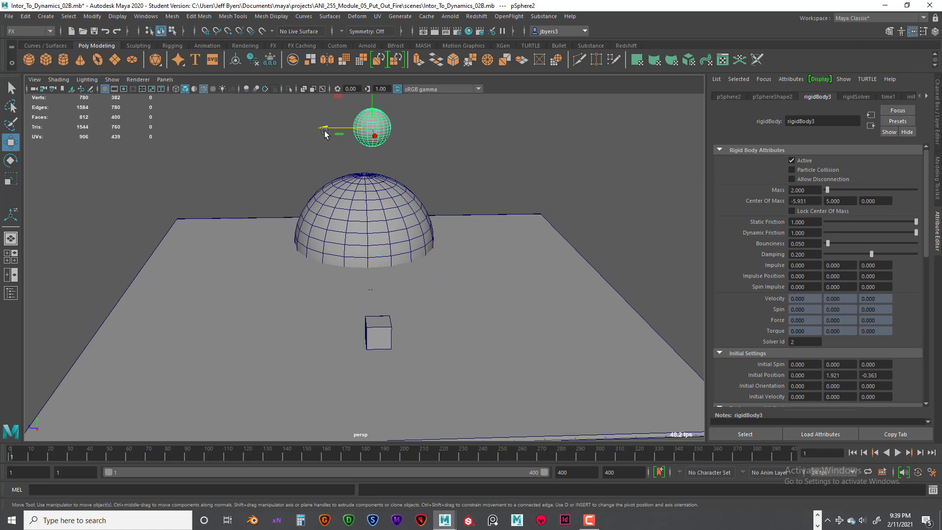
Nudge the sphere's start to Z 0.075, replay the drop, and rewind to frame 1
{"action": "left_click_drag", "start_coordinate": [334, 129], "coordinate": [326, 125]}
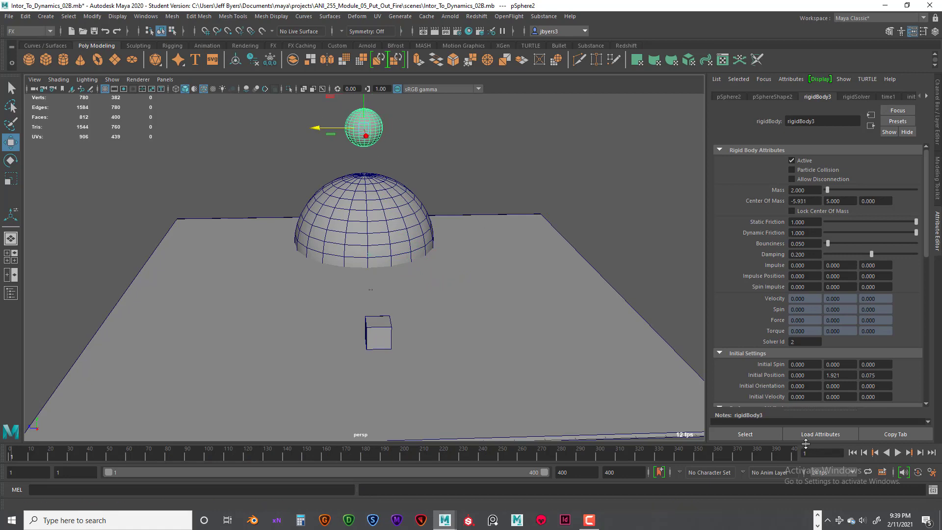
{"action": "left_click", "coordinate": [898, 452]}
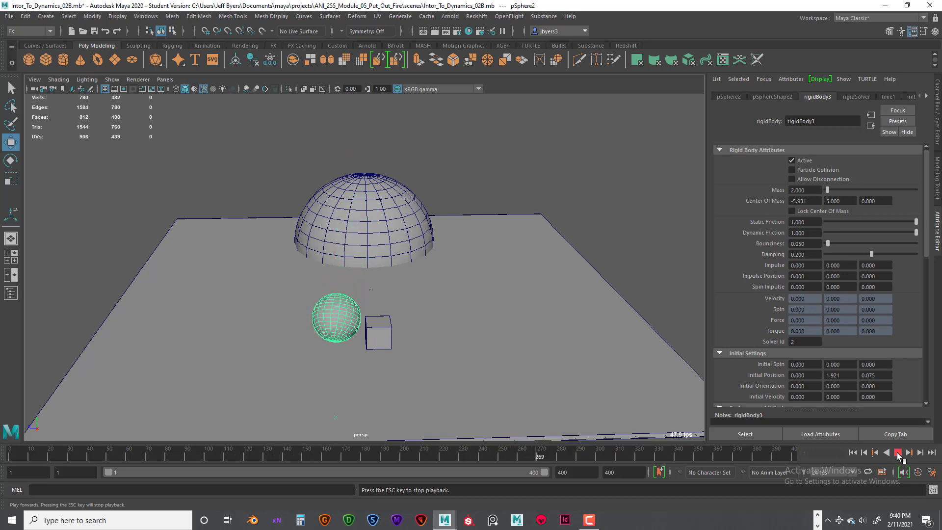
{"action": "left_click", "coordinate": [897, 452]}
{"action": "left_click", "coordinate": [853, 452]}
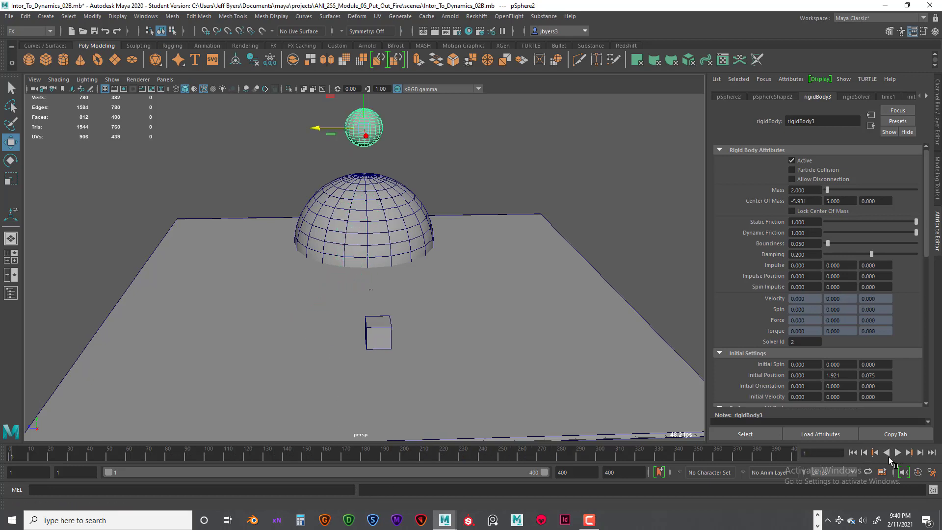
{"action": "left_click", "coordinate": [898, 452]}
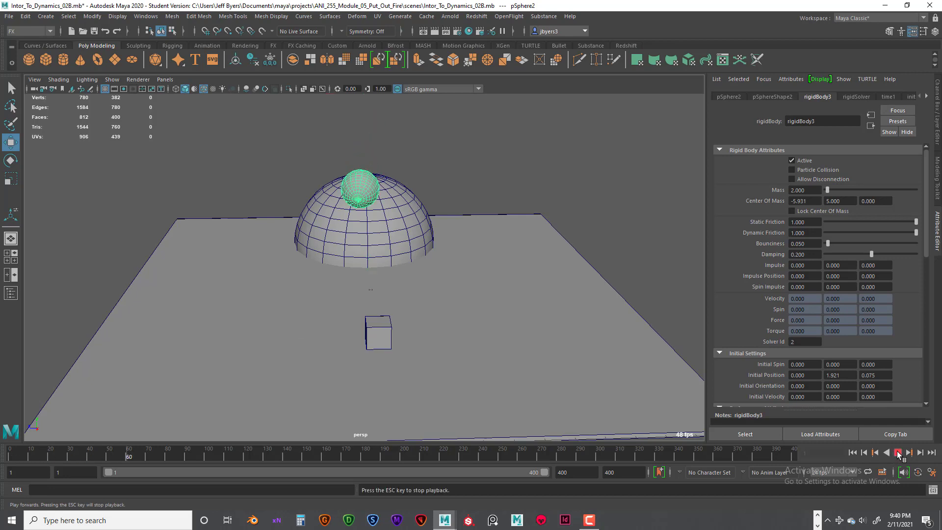
{"action": "left_click", "coordinate": [898, 453]}
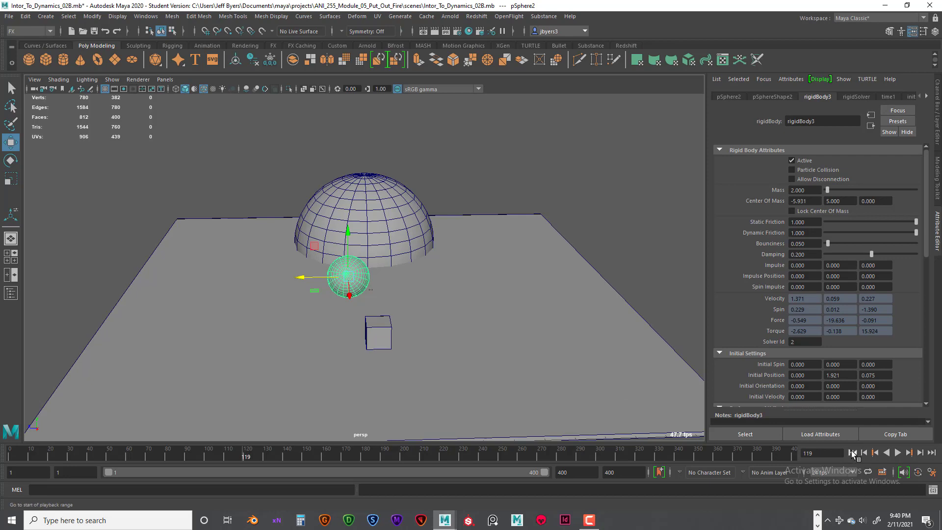
{"action": "left_click", "coordinate": [852, 452]}
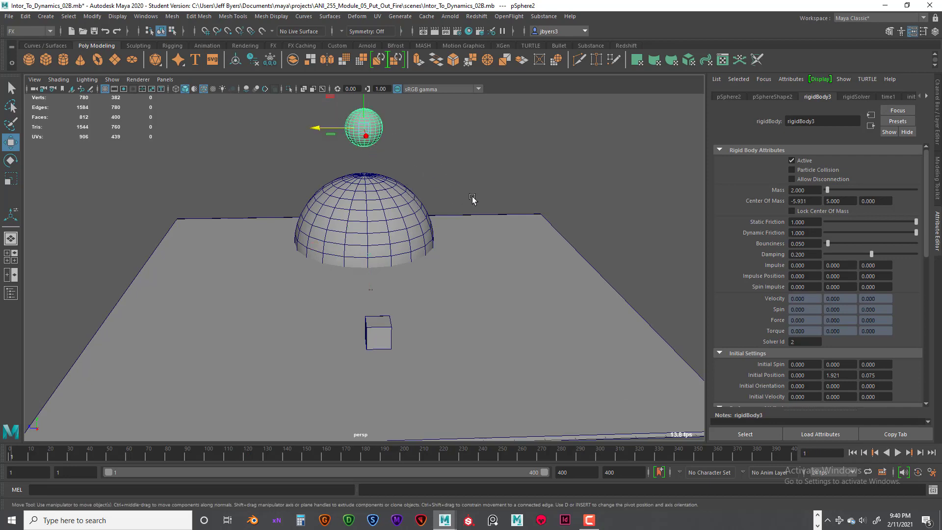
Create radialField1 via the hotbox Fields/Solvers > Radial and move it to Z 5.470
{"action": "key", "text": "space"}
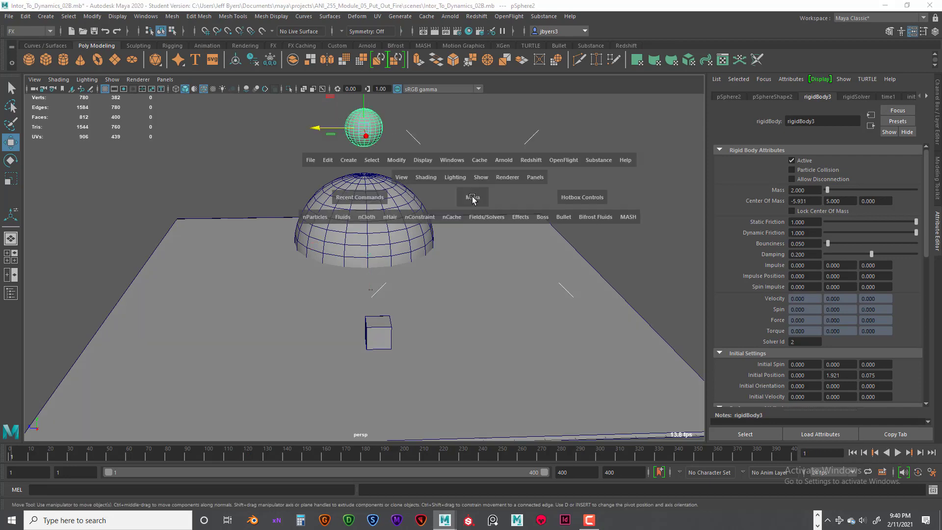
{"action": "left_click", "coordinate": [493, 215]}
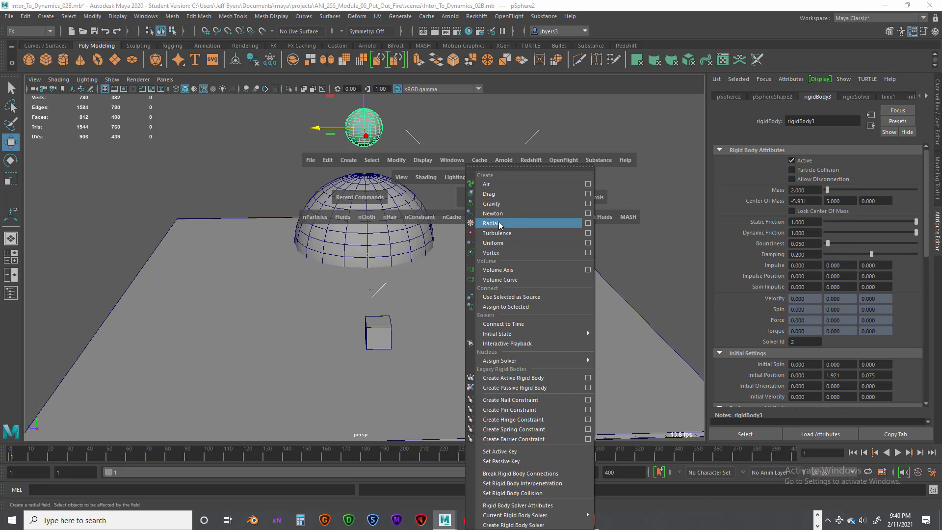
{"action": "left_click", "coordinate": [491, 223]}
{"action": "left_click_drag", "start_coordinate": [327, 293], "coordinate": [215, 289]}
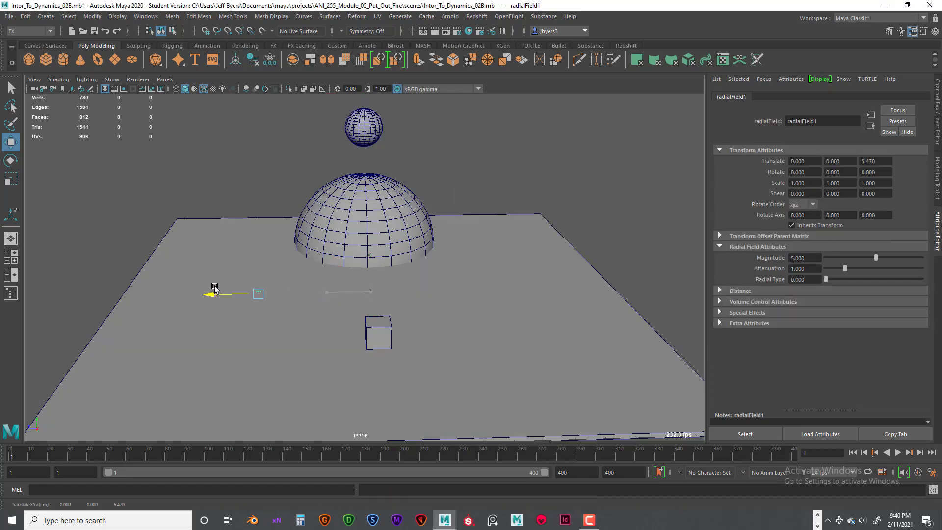
Position the radial field at Y 0.917 and test the simulation with it active
{"action": "left_click_drag", "start_coordinate": [255, 251], "coordinate": [263, 230]}
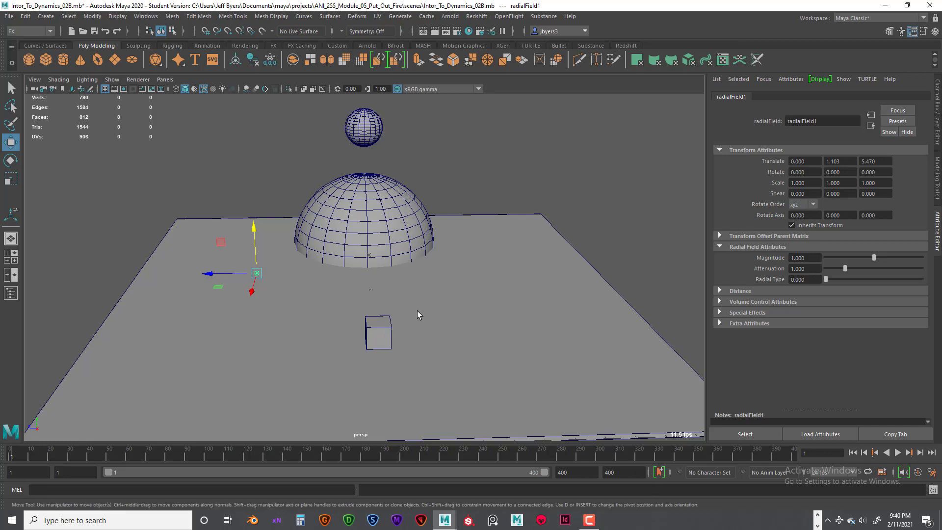
{"action": "left_click_drag", "start_coordinate": [418, 314], "coordinate": [373, 277], "text": "alt"}
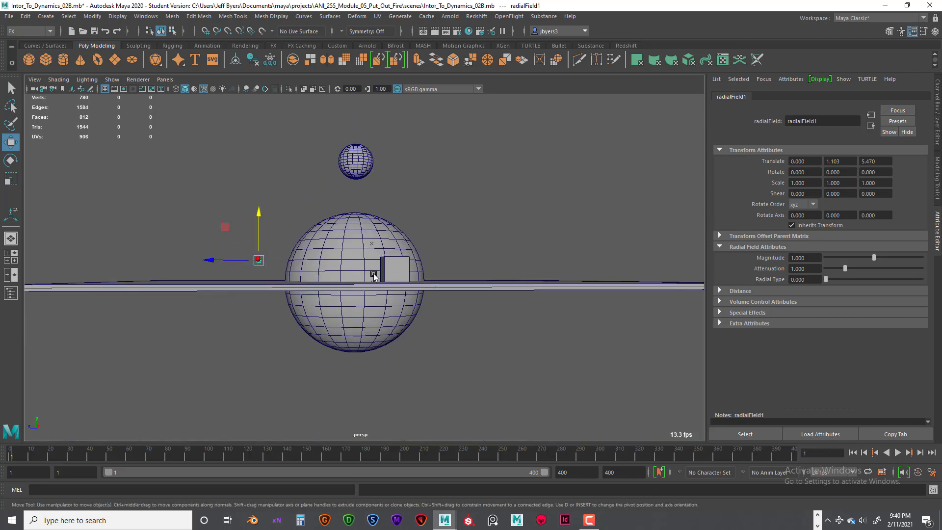
{"action": "left_click_drag", "start_coordinate": [264, 206], "coordinate": [275, 265]}
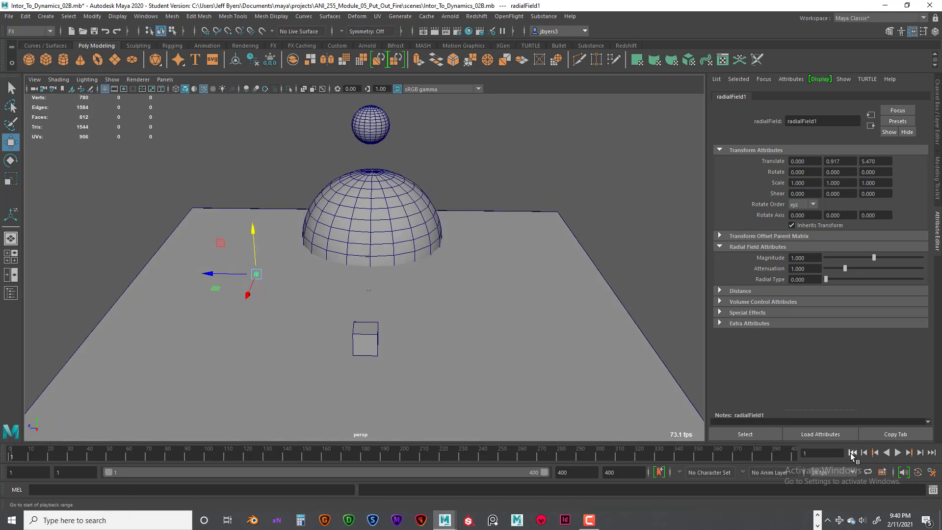
{"action": "left_click", "coordinate": [898, 454]}
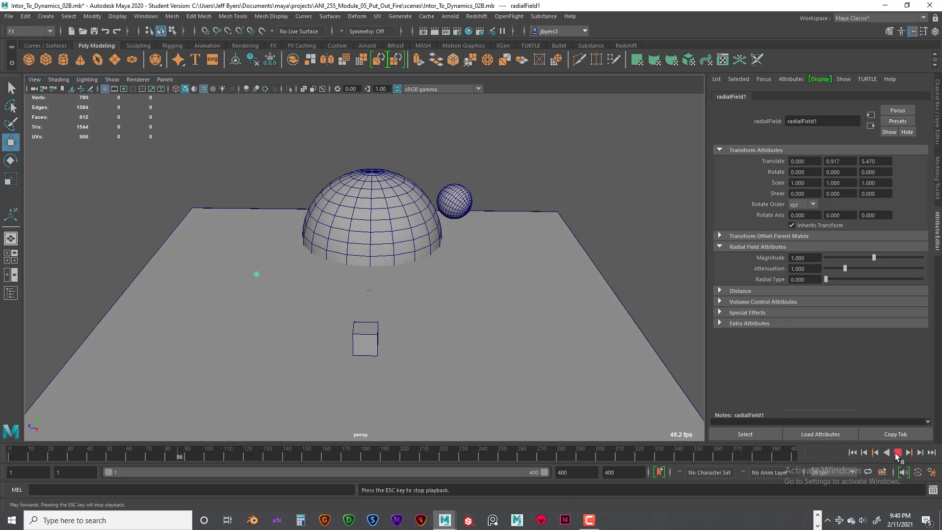
{"action": "key", "text": "Escape"}
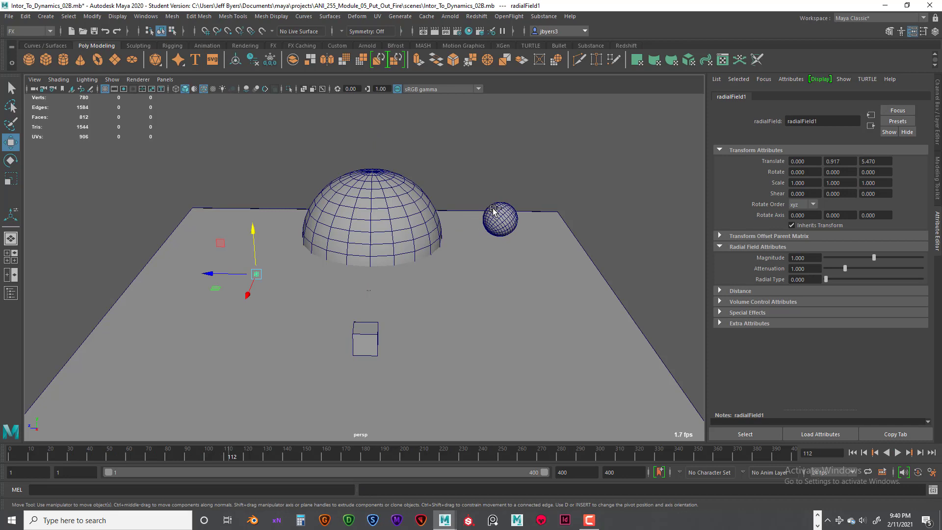
{"action": "left_click", "coordinate": [853, 453]}
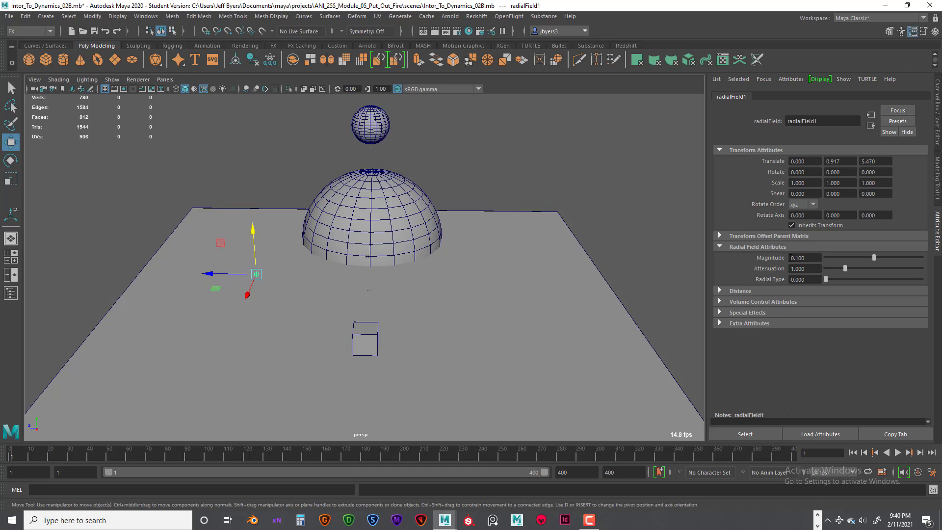
Replay with the field at magnitude 0.1 and rewind to frame 1
{"action": "left_click", "coordinate": [899, 453]}
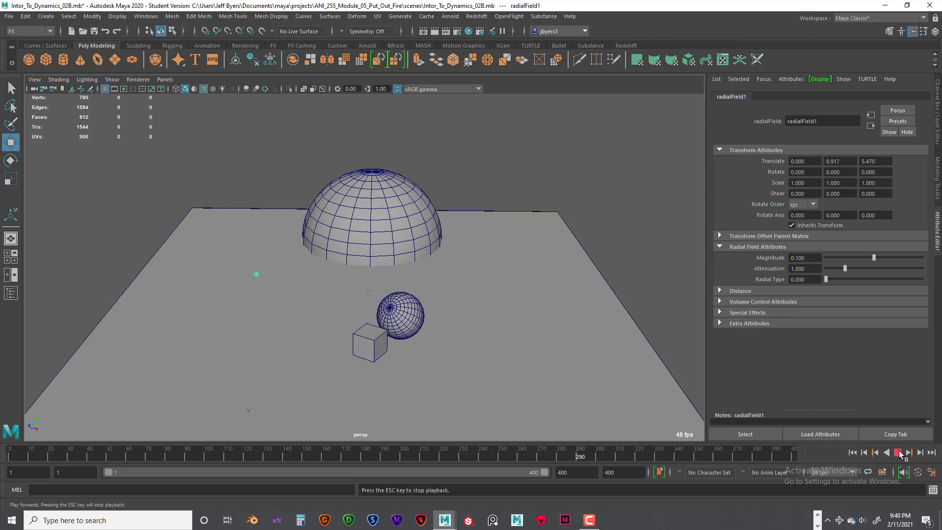
{"action": "left_click", "coordinate": [899, 453]}
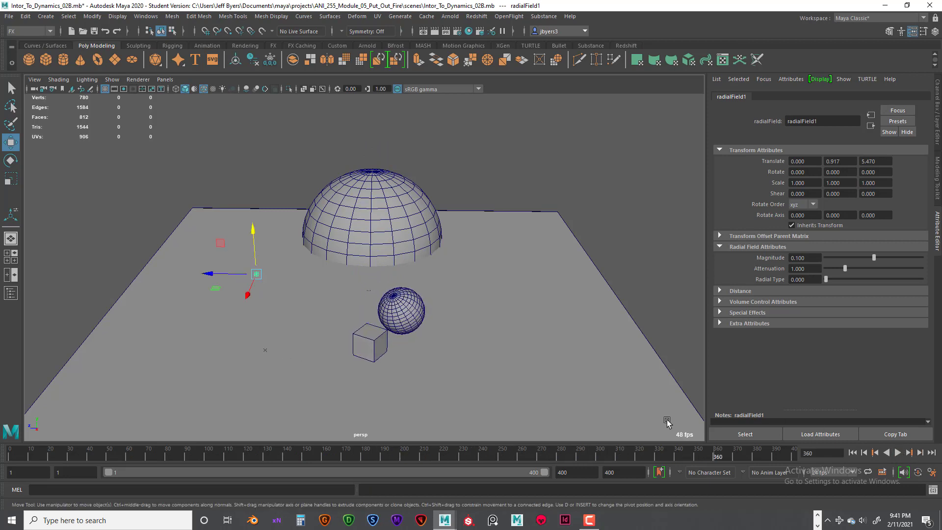
{"action": "left_click", "coordinate": [853, 452]}
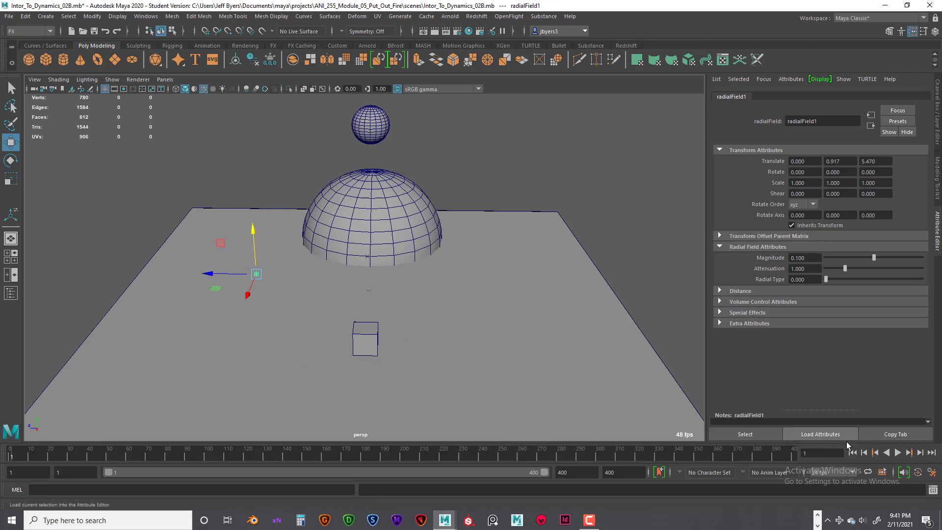
Move the radial field farther out to Z 10.833 and replay the simulation
{"action": "left_click", "coordinate": [898, 453]}
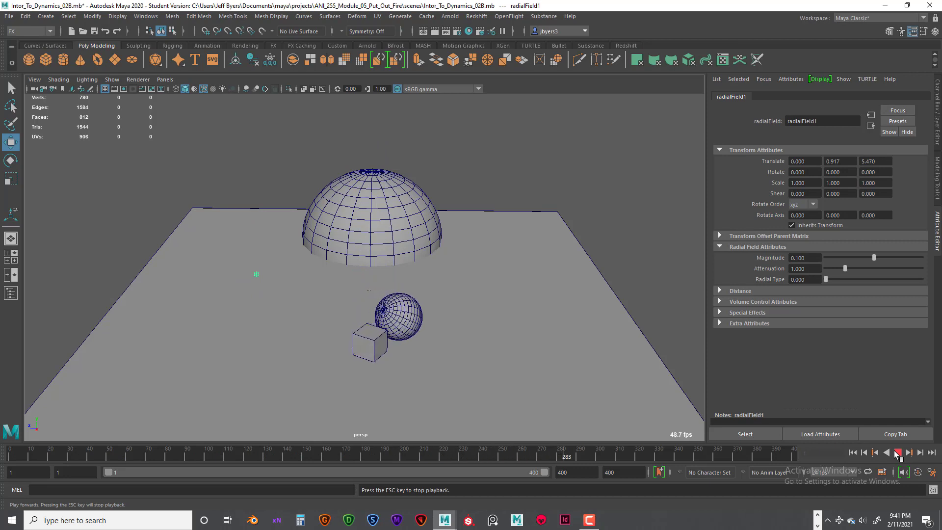
{"action": "left_click", "coordinate": [898, 452]}
{"action": "left_click", "coordinate": [840, 448]}
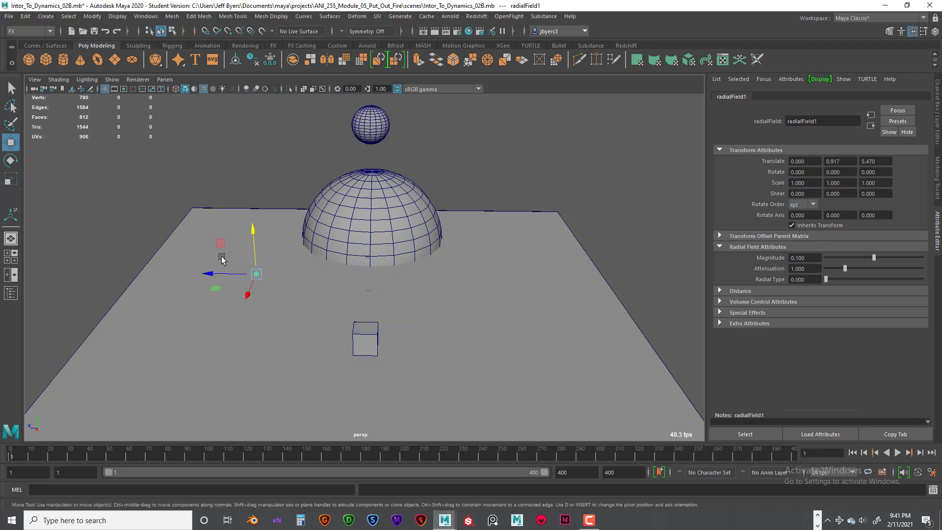
{"action": "left_click_drag", "start_coordinate": [229, 274], "coordinate": [113, 273]}
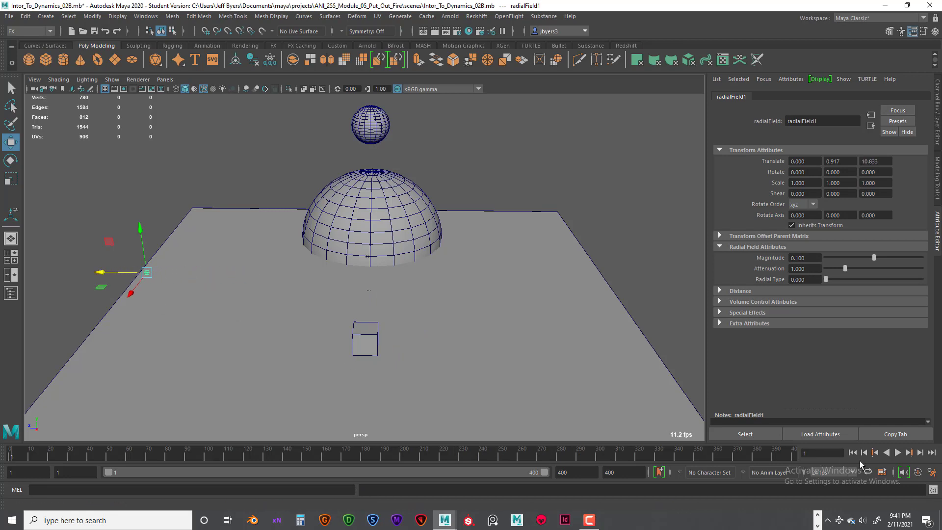
{"action": "left_click", "coordinate": [897, 454]}
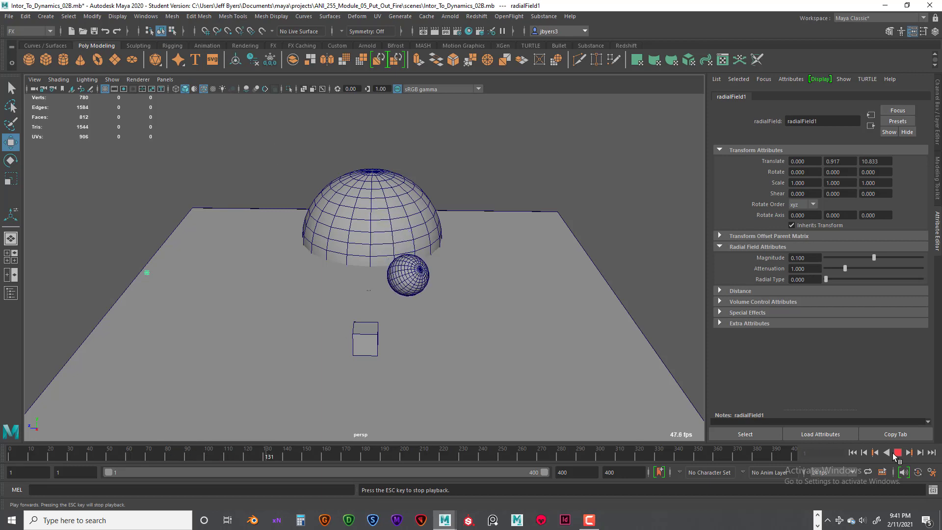
{"action": "left_click", "coordinate": [894, 453]}
{"action": "left_click", "coordinate": [853, 454]}
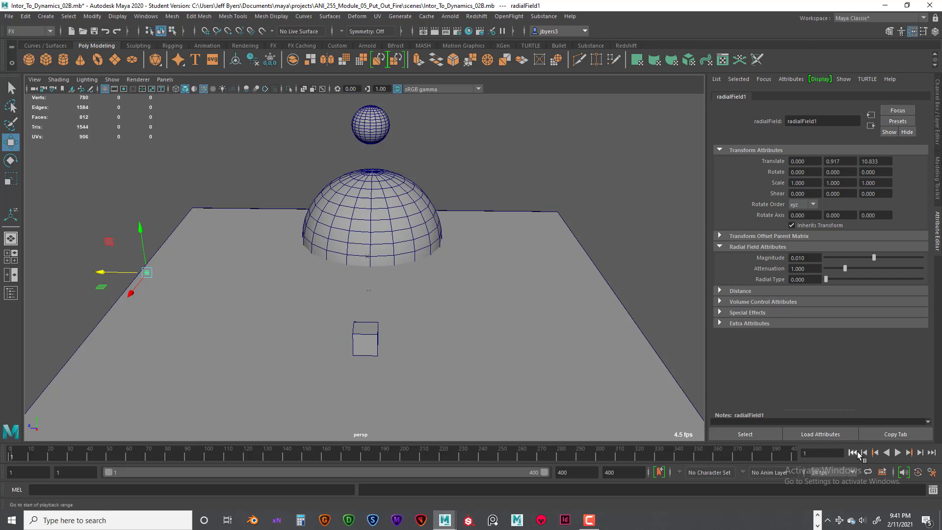
Replay with field magnitude 0.010 and rewind to frame 1
{"action": "left_click", "coordinate": [898, 454]}
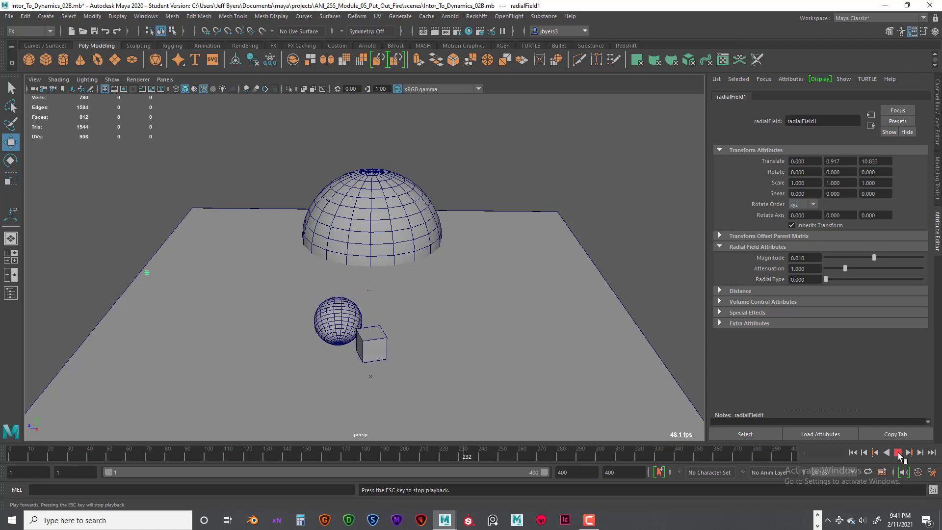
{"action": "left_click", "coordinate": [898, 453]}
{"action": "left_click", "coordinate": [852, 453]}
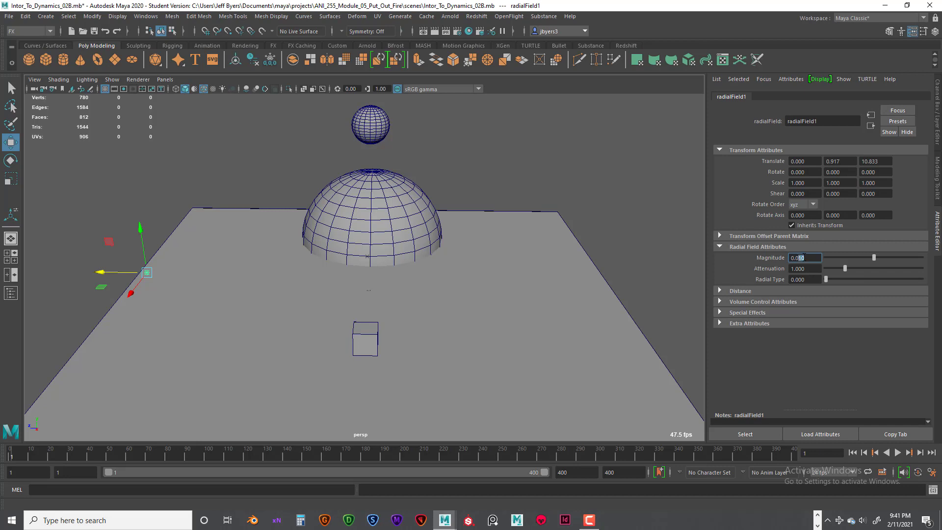
Commit the radial field magnitude of 0.030 and play the sphere's fall
{"action": "key", "text": "Return"}
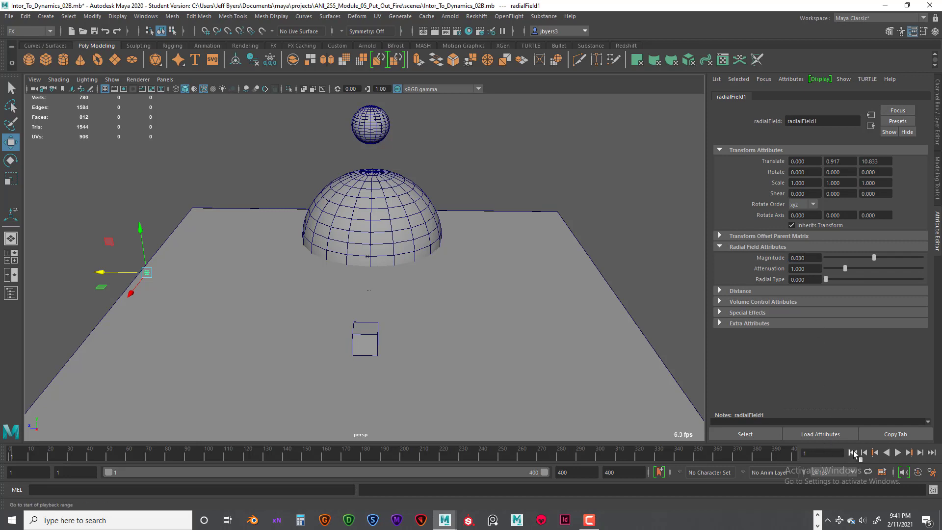
{"action": "left_click", "coordinate": [898, 452]}
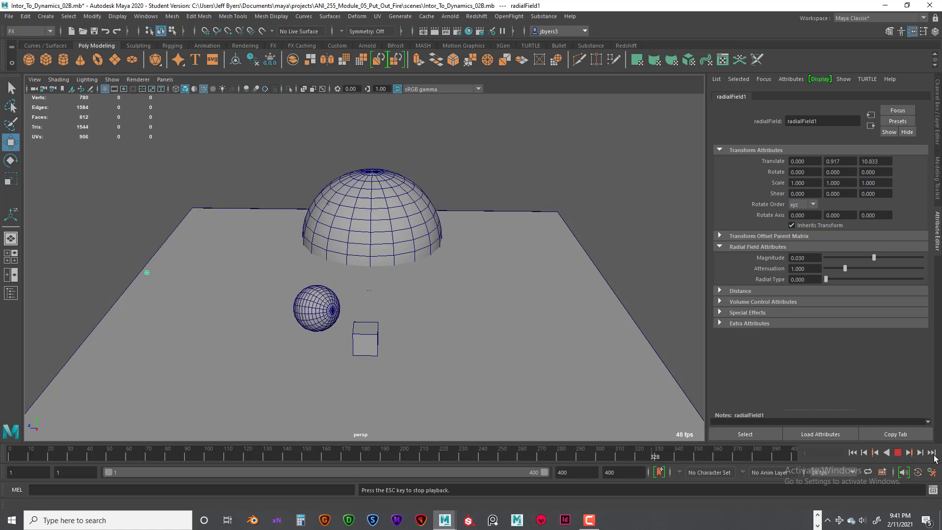
{"action": "left_click", "coordinate": [899, 452]}
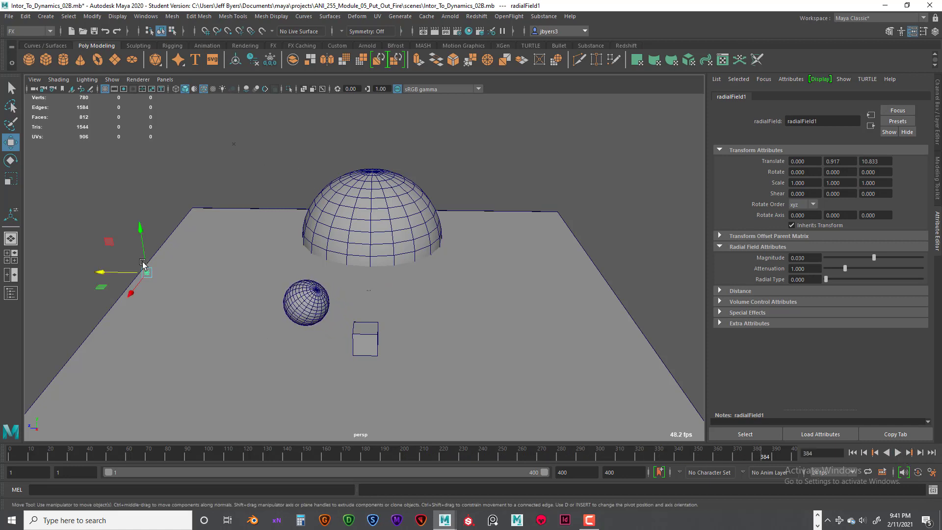
Move radialField1 closer to the dome and replay the simulation from frame 1
{"action": "left_click_drag", "start_coordinate": [100, 272], "coordinate": [184, 280]}
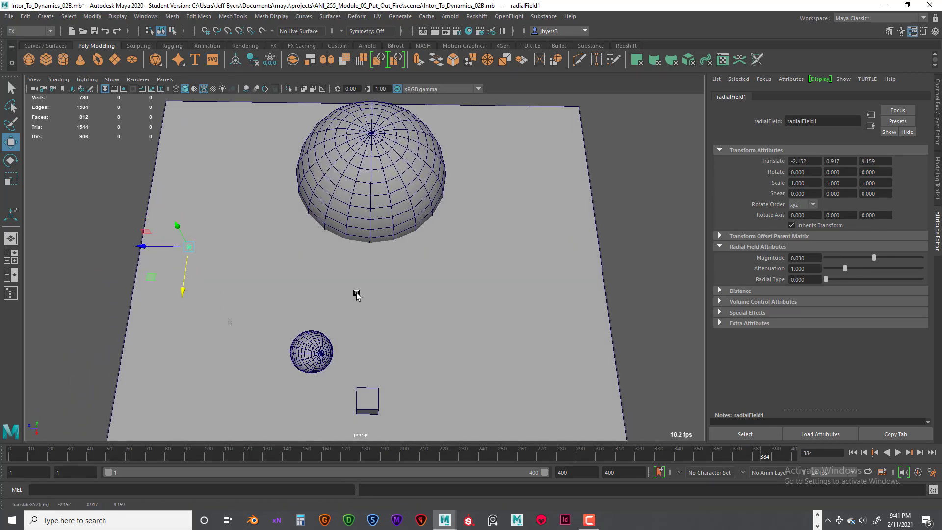
{"action": "left_click_drag", "start_coordinate": [358, 295], "coordinate": [361, 285], "text": "alt"}
{"action": "left_click_drag", "start_coordinate": [172, 254], "coordinate": [214, 254]}
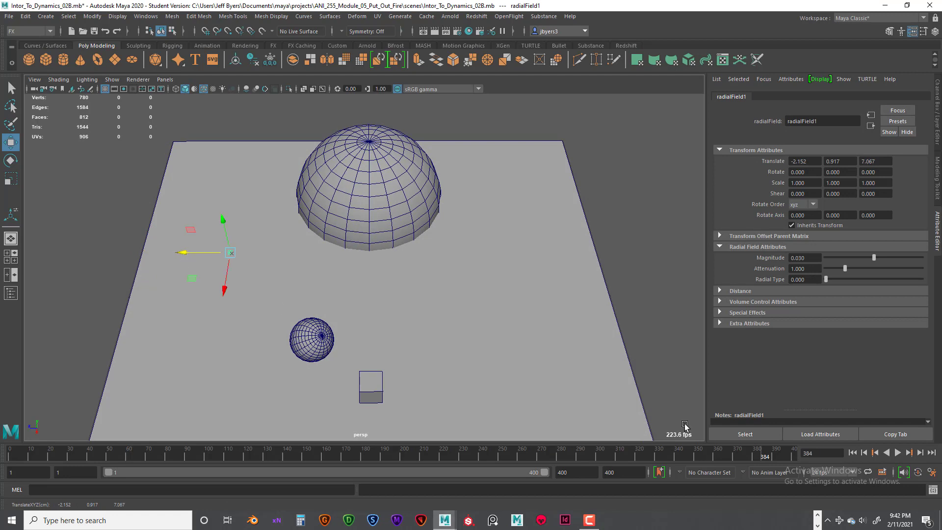
{"action": "left_click", "coordinate": [875, 453]}
{"action": "left_click", "coordinate": [898, 452]}
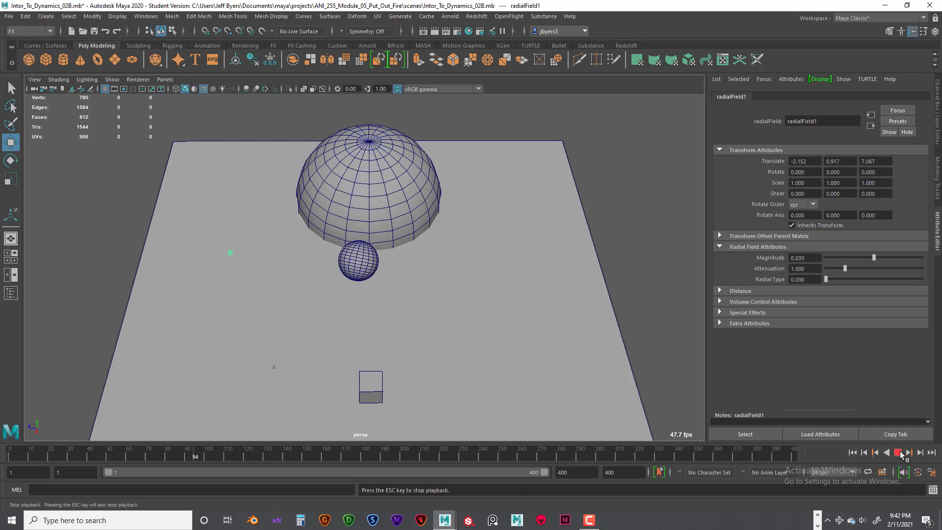
{"action": "left_click", "coordinate": [900, 453]}
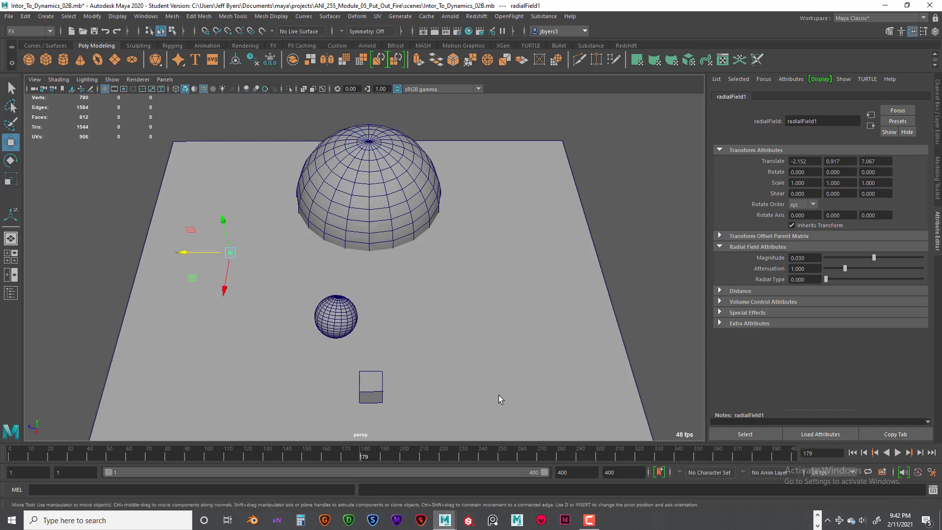
Reposition radialField1 beside the sphere's path and replay the simulation
{"action": "left_click_drag", "start_coordinate": [183, 251], "coordinate": [209, 256]}
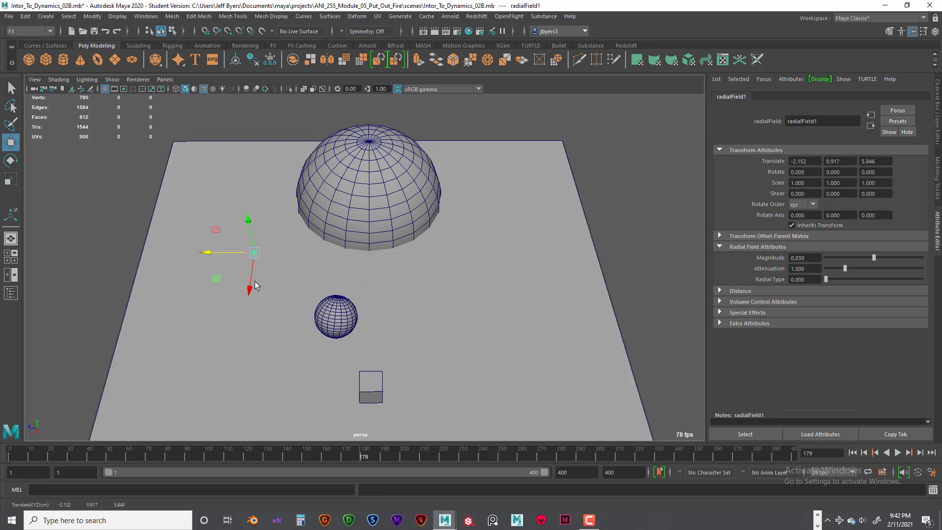
{"action": "left_click_drag", "start_coordinate": [256, 286], "coordinate": [260, 331]}
{"action": "left_click_drag", "start_coordinate": [220, 296], "coordinate": [248, 296]}
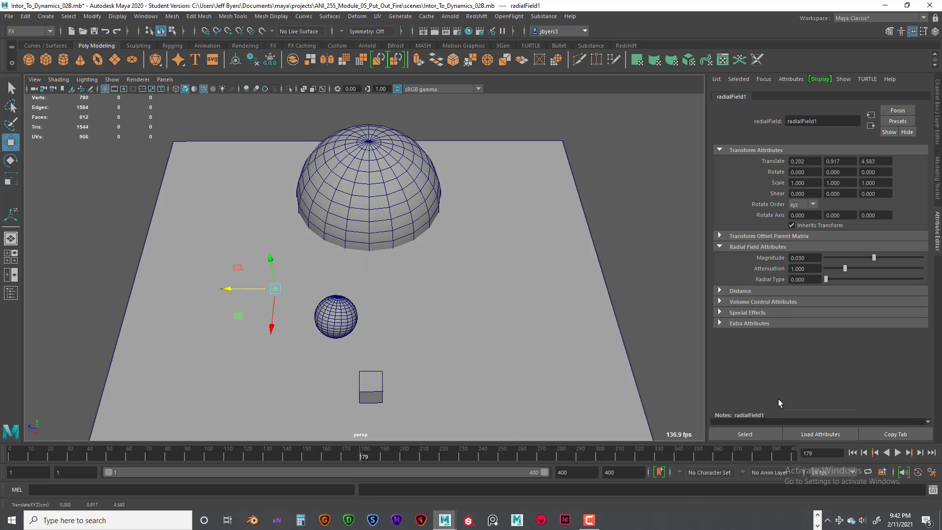
{"action": "left_click", "coordinate": [852, 452]}
{"action": "left_click", "coordinate": [898, 453]}
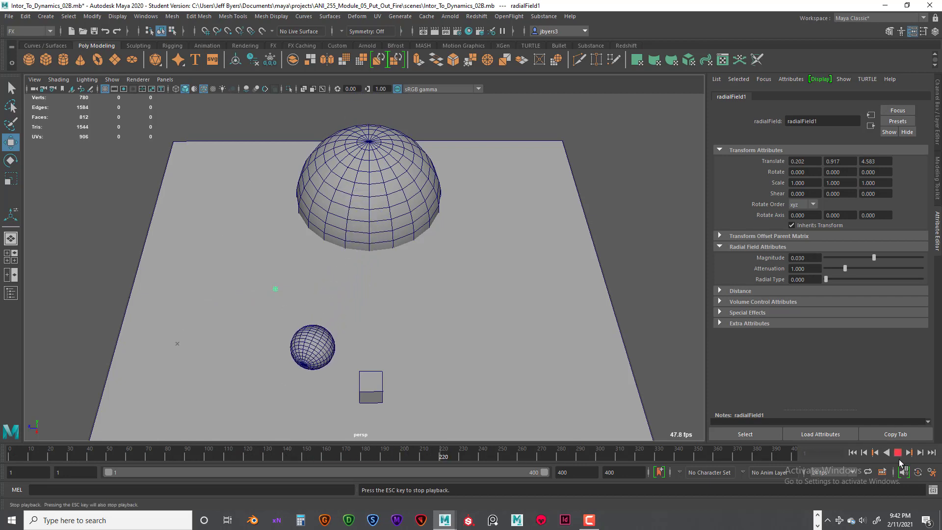
{"action": "left_click", "coordinate": [898, 452]}
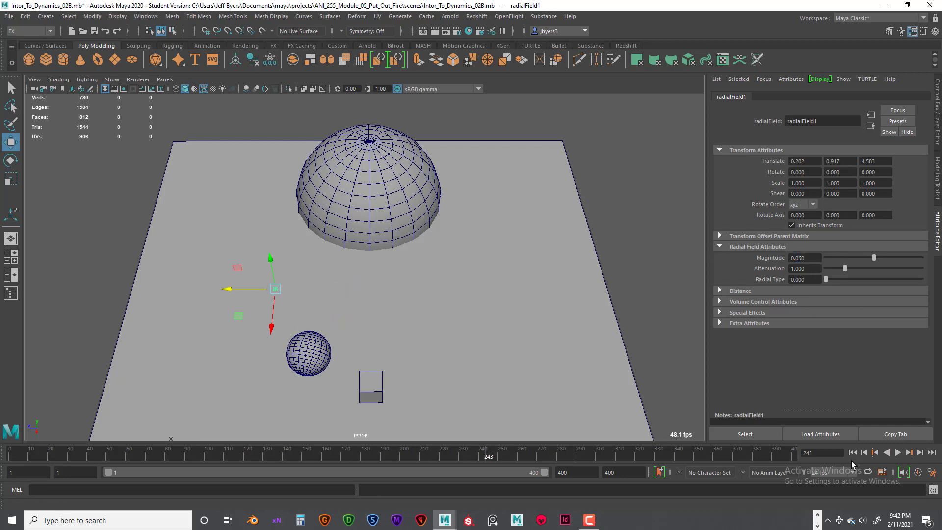
Replay the simulation with the stronger 0.050 field, view it at an angle, and return to frame 1
{"action": "left_click", "coordinate": [853, 453]}
{"action": "left_click", "coordinate": [897, 453]}
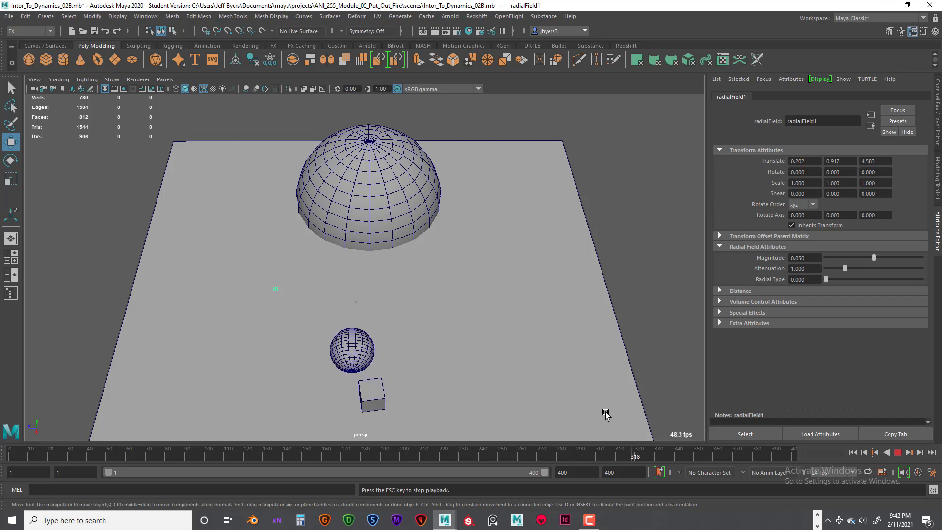
{"action": "left_click", "coordinate": [741, 435]}
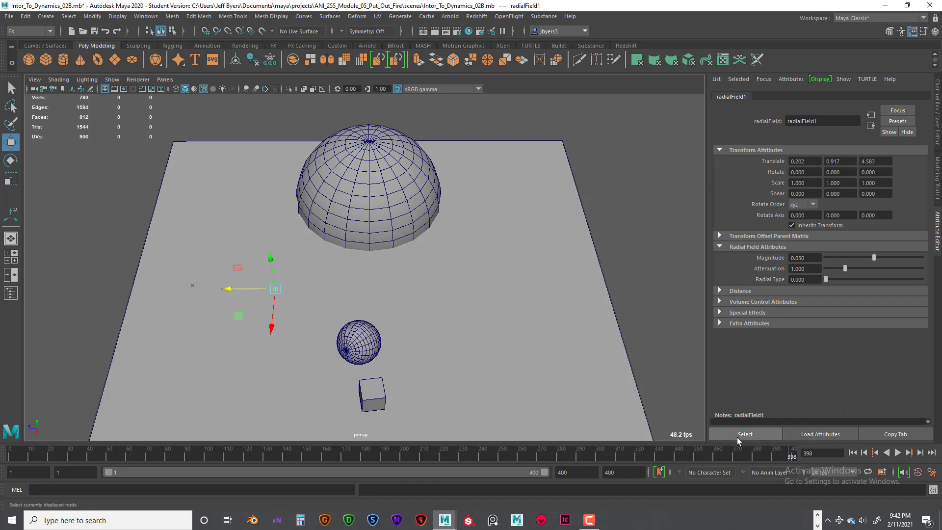
{"action": "left_click_drag", "start_coordinate": [408, 343], "coordinate": [442, 309], "text": "alt"}
{"action": "left_click", "coordinate": [854, 454]}
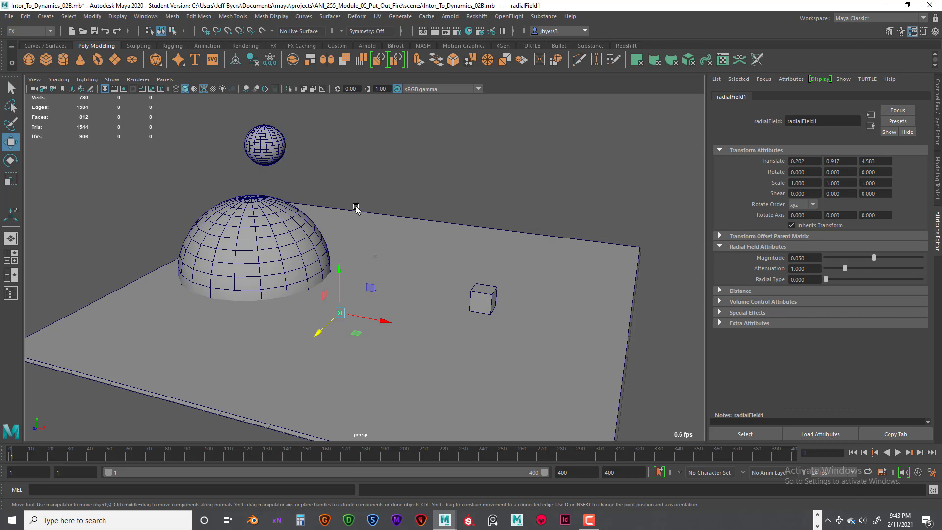
Select the sphere and cube and bake their simulation with Edit > Keys > Bake Simulation
{"action": "left_click", "coordinate": [272, 142]}
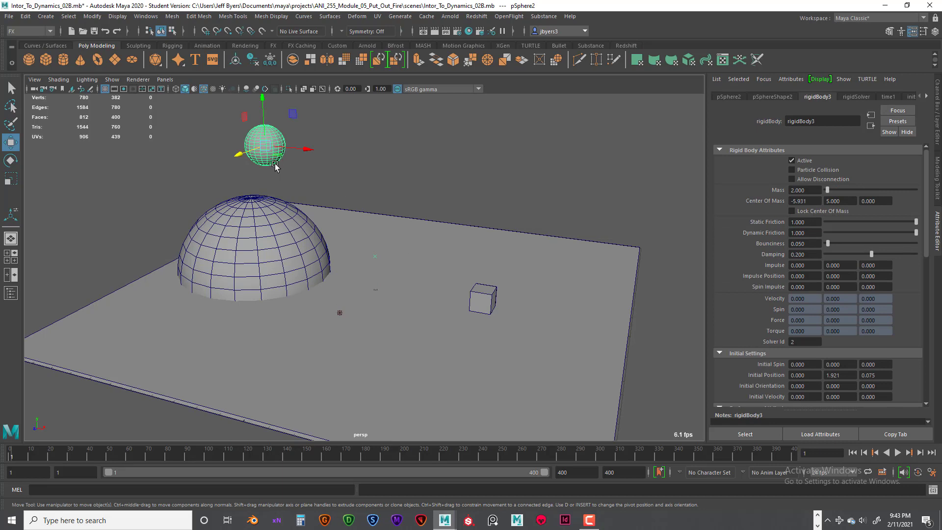
{"action": "left_click", "coordinate": [481, 298]}
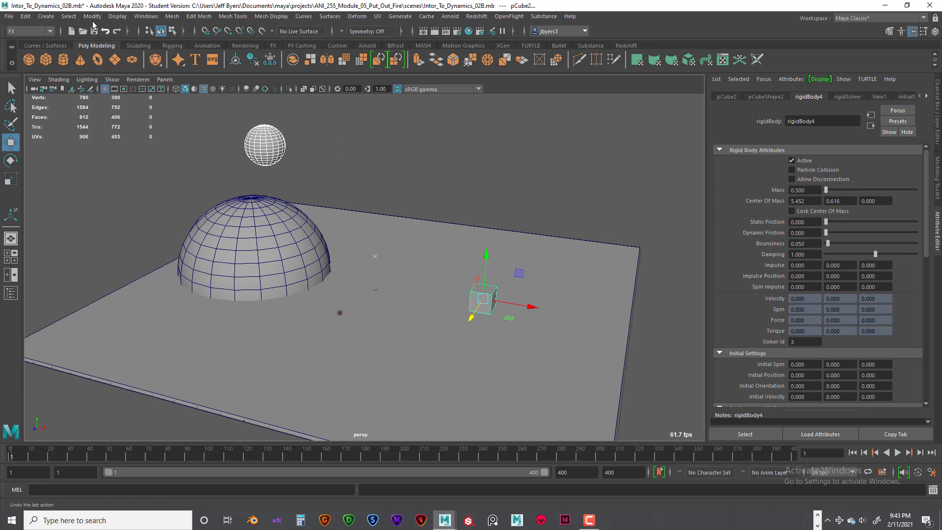
{"action": "left_click", "coordinate": [25, 16]}
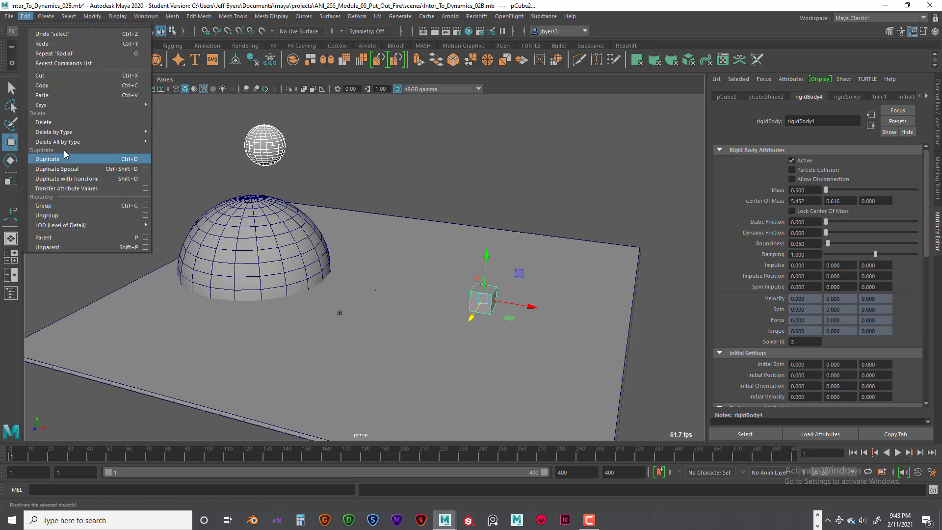
{"action": "mouse_move", "coordinate": [63, 106]}
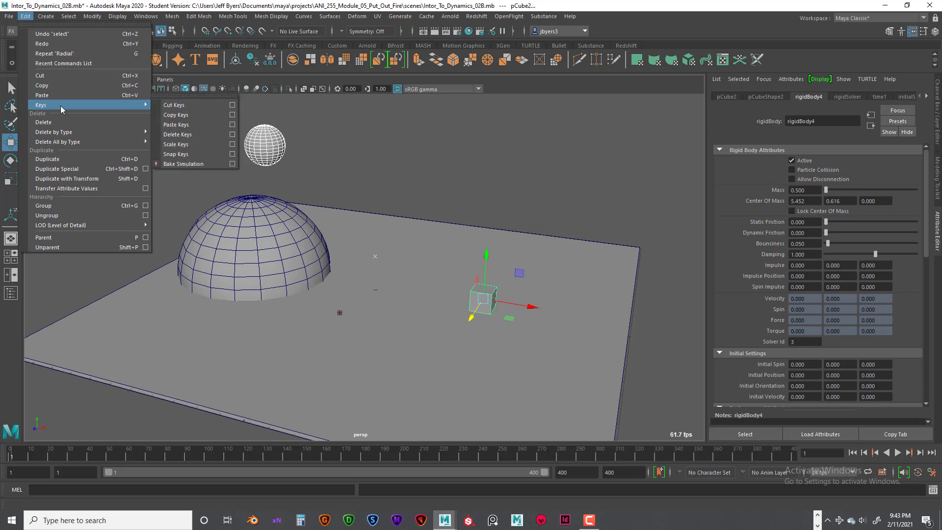
{"action": "left_click", "coordinate": [232, 164]}
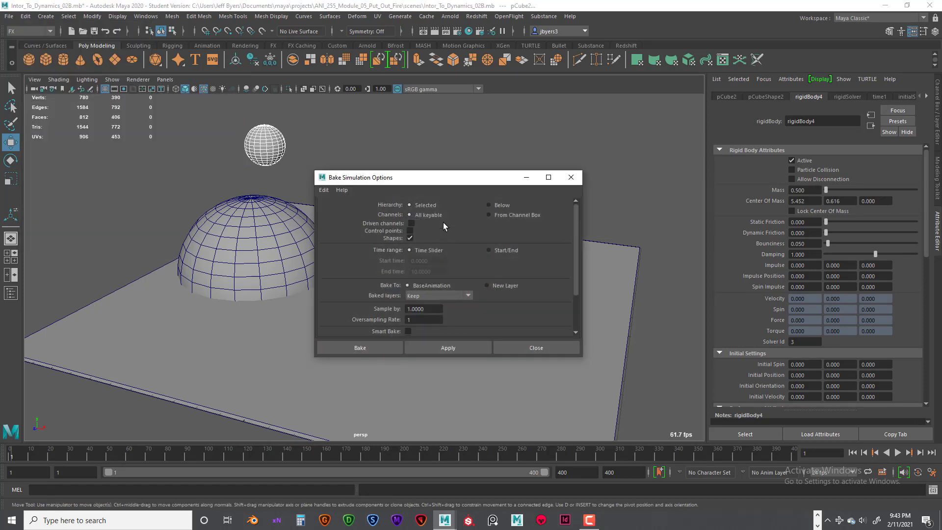
{"action": "left_click_drag", "start_coordinate": [442, 179], "coordinate": [474, 93]}
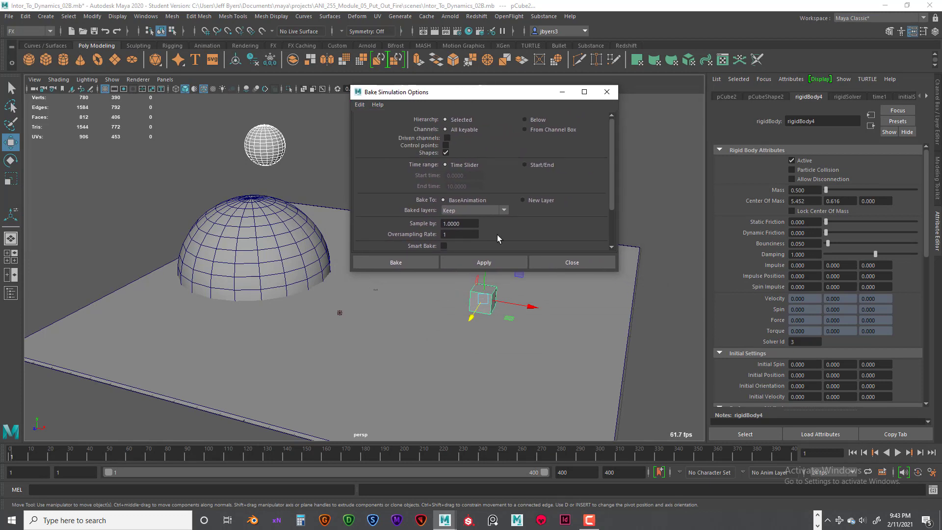
{"action": "left_click", "coordinate": [416, 262]}
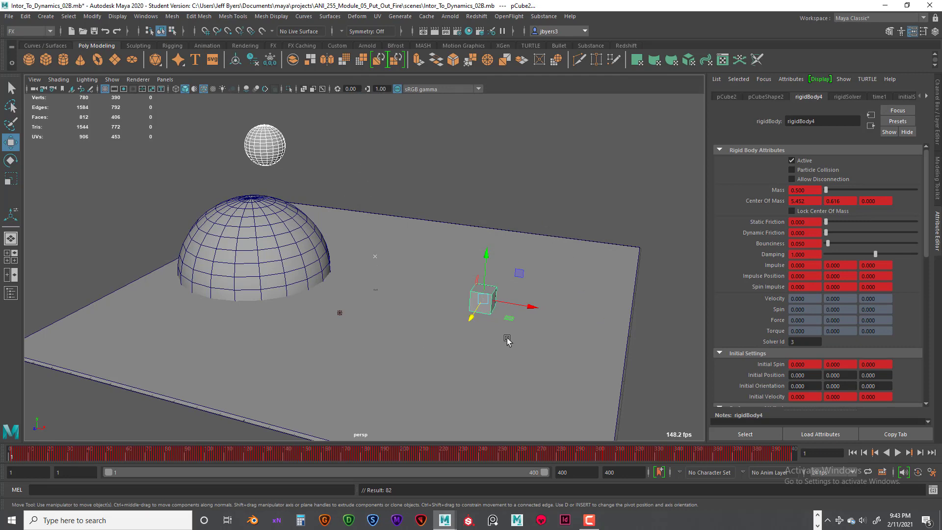
Select the sphere and then the cube to check their baked keys, then clear the selection
{"action": "left_click", "coordinate": [554, 159]}
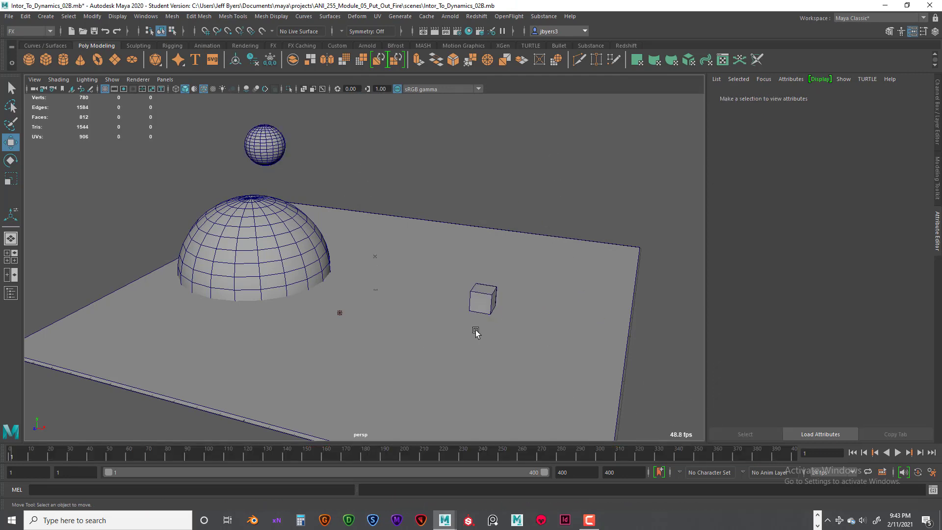
{"action": "left_click_drag", "start_coordinate": [476, 333], "coordinate": [478, 327], "text": "alt"}
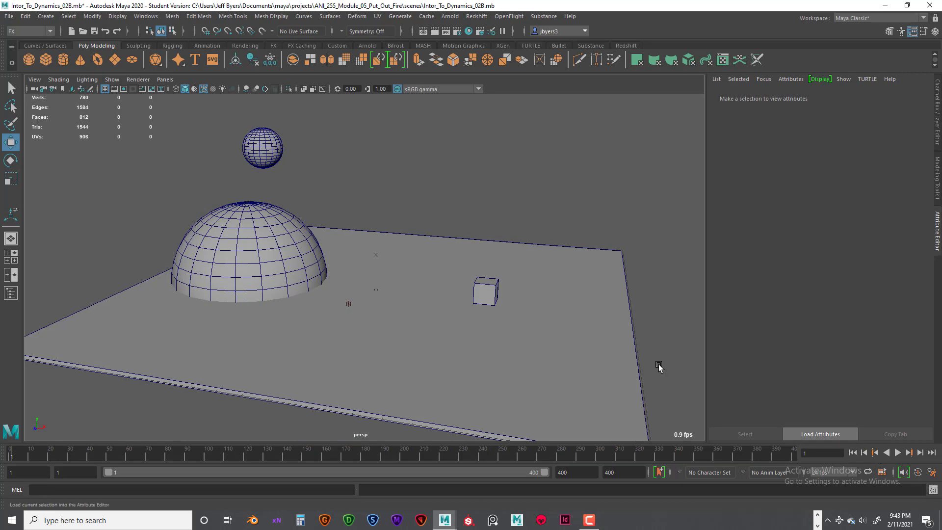
{"action": "left_click", "coordinate": [261, 150]}
{"action": "left_click", "coordinate": [490, 294]}
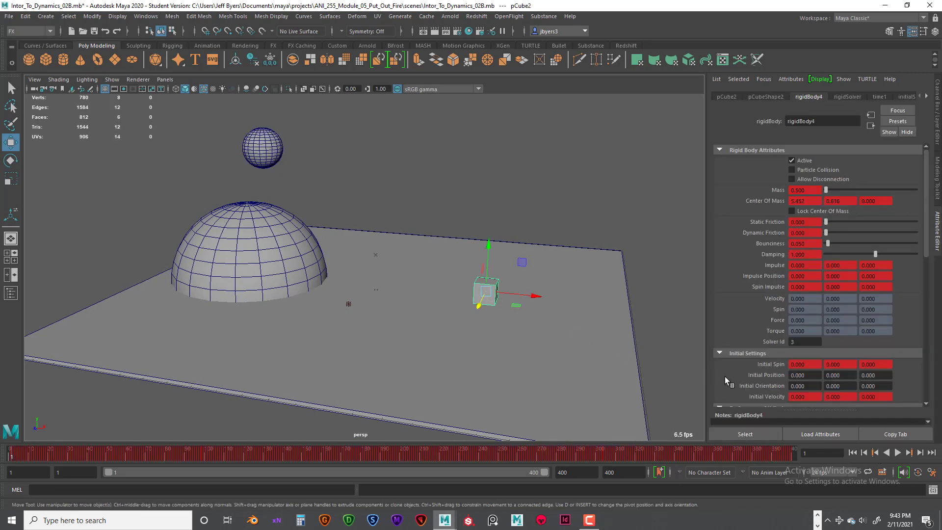
{"action": "left_click", "coordinate": [262, 184]}
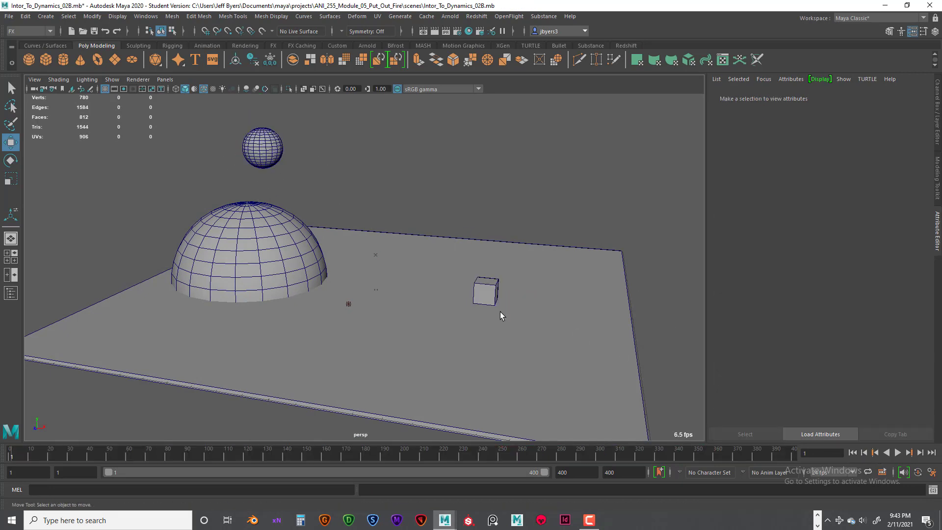
Delete all rigid bodies from the sphere and cube, deselect, and play the baked animation
{"action": "left_click", "coordinate": [271, 155]}
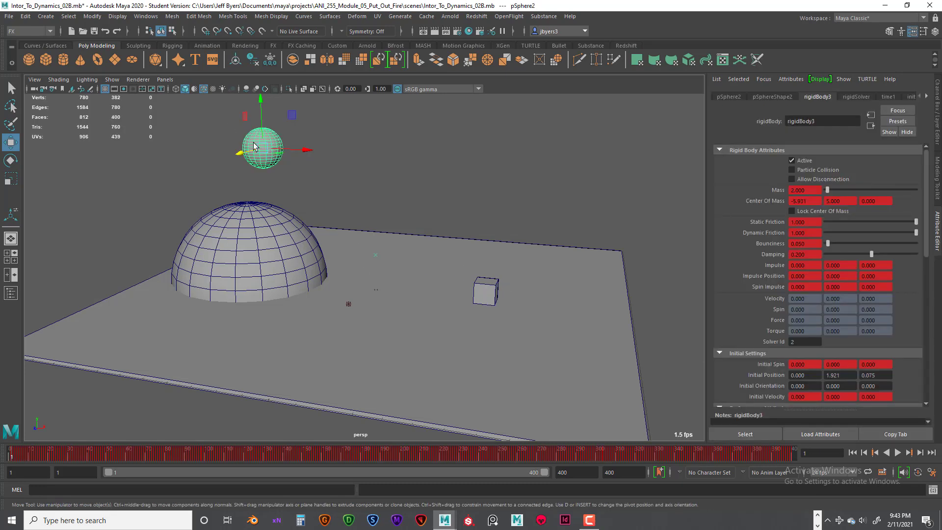
{"action": "left_click", "coordinate": [490, 290]}
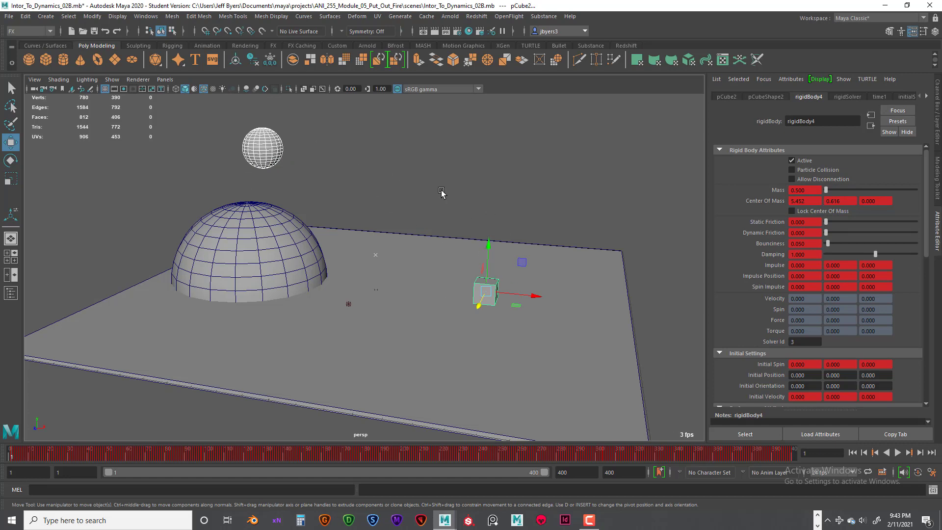
{"action": "left_click", "coordinate": [27, 17]}
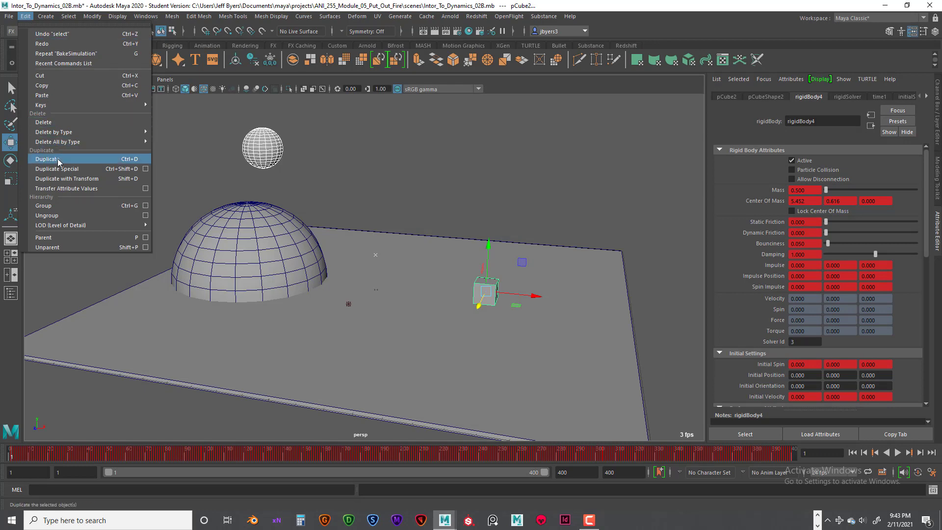
{"action": "mouse_move", "coordinate": [55, 143]}
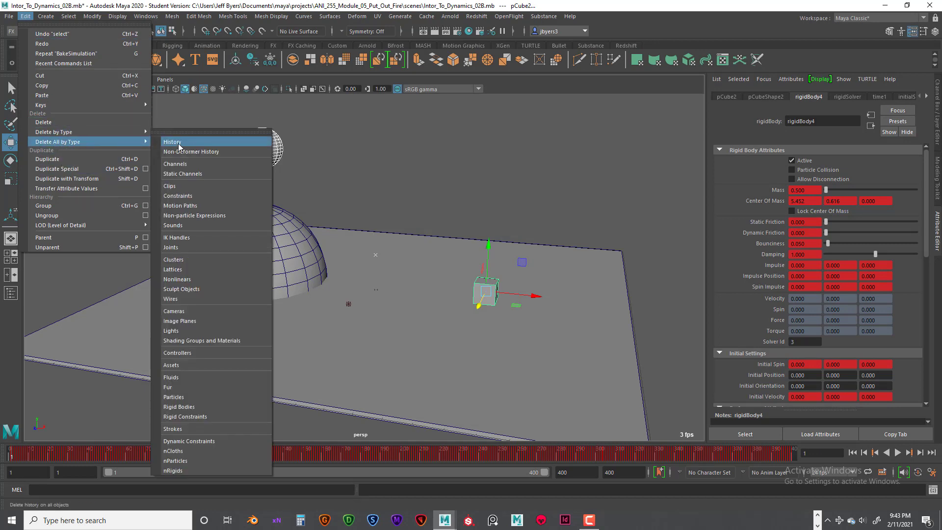
{"action": "left_click", "coordinate": [192, 407]}
{"action": "left_click", "coordinate": [504, 186]}
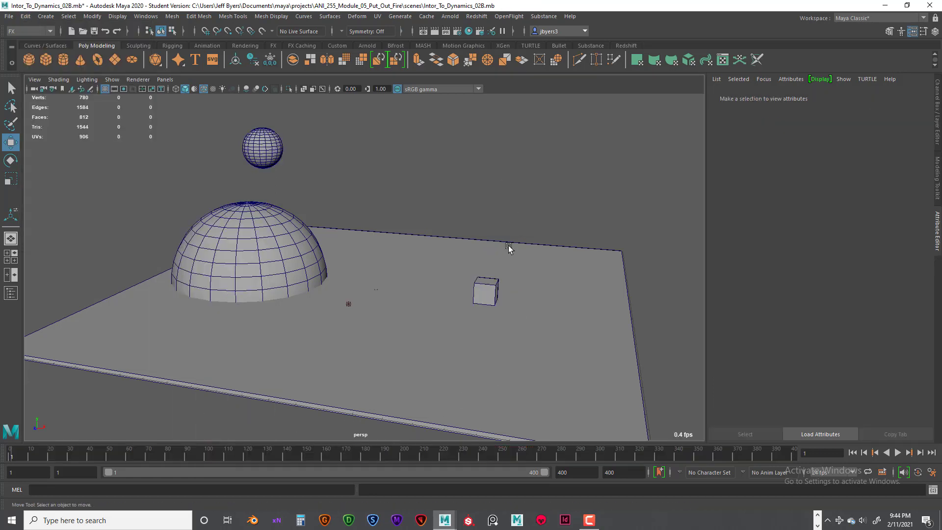
{"action": "left_click", "coordinate": [898, 453]}
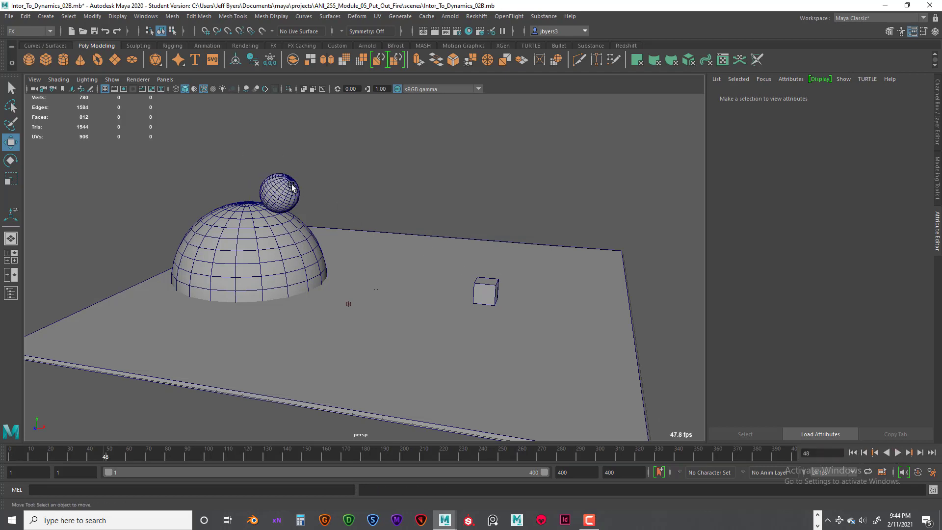
Select the sphere and play the animation until it settles
{"action": "left_click", "coordinate": [292, 185]}
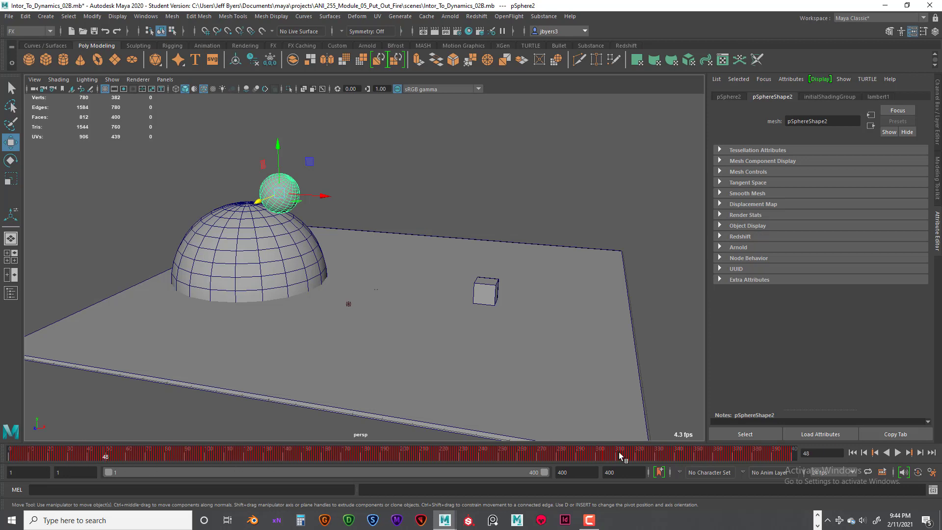
{"action": "left_click", "coordinate": [898, 453]}
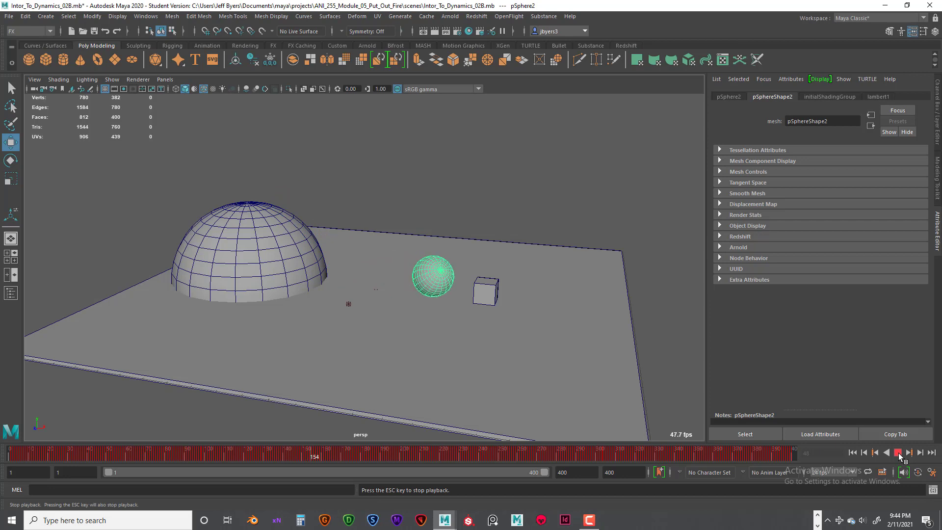
{"action": "left_click", "coordinate": [899, 453]}
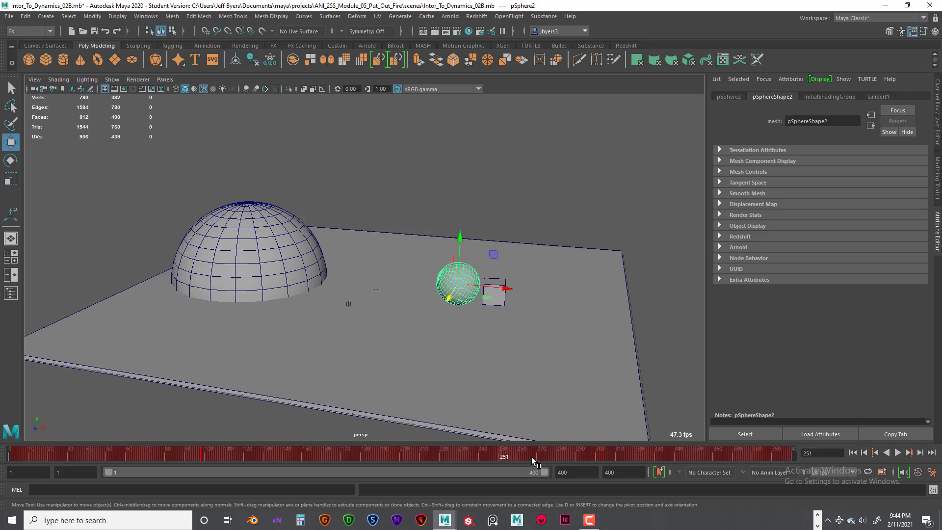
Set the playback range to 220–400, play it, and mark frames 260 to 400
{"action": "mouse_move", "coordinate": [545, 472]}
{"action": "left_mouse_down"}
{"action": "mouse_move", "coordinate": [494, 472]}
{"action": "mouse_move", "coordinate": [558, 466]}
{"action": "left_mouse_up"}
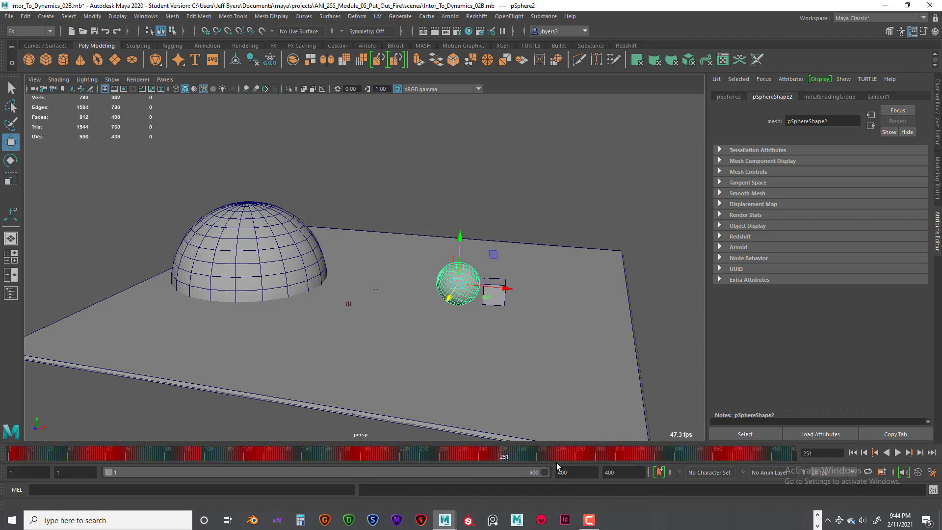
{"action": "left_click_drag", "start_coordinate": [108, 472], "coordinate": [354, 472]}
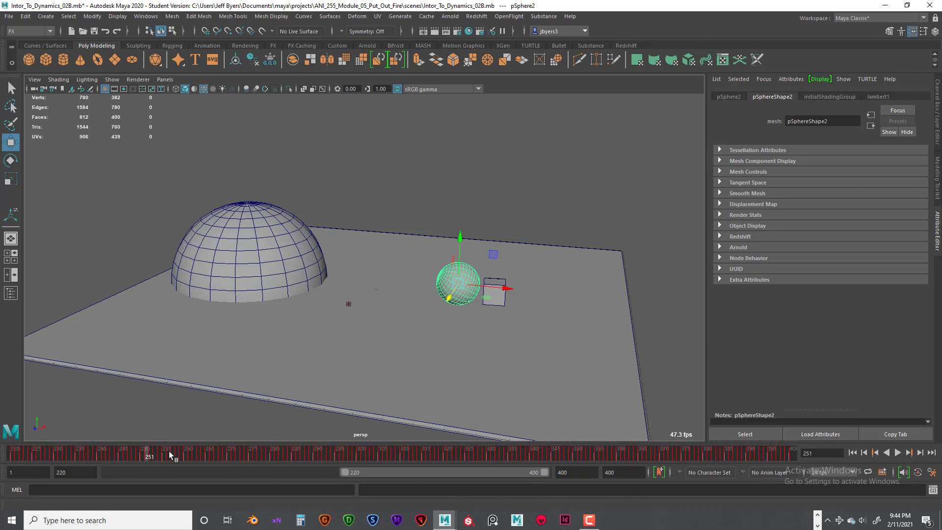
{"action": "key", "text": "alt+v"}
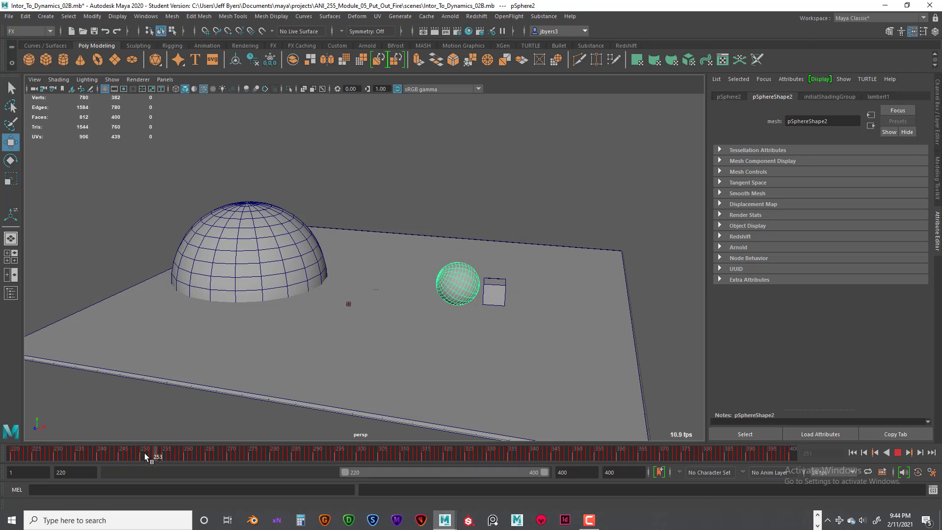
{"action": "left_click", "coordinate": [185, 453]}
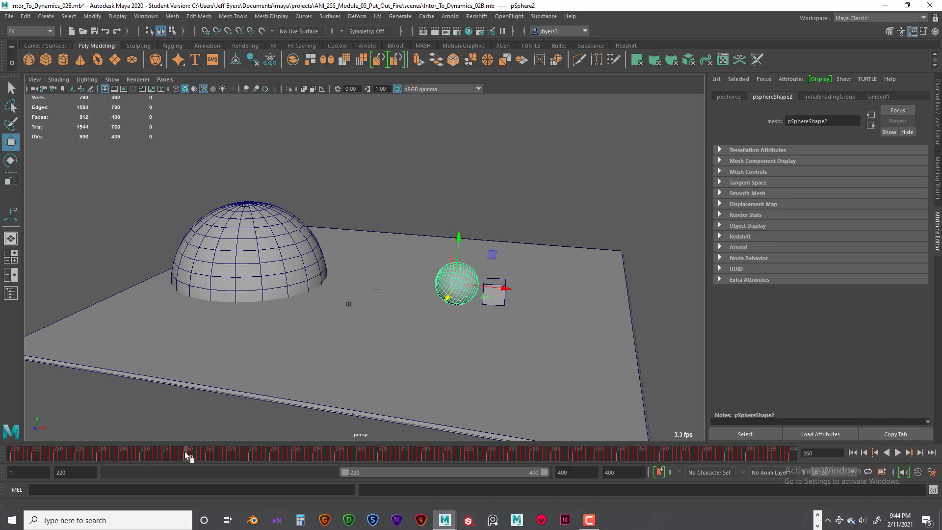
{"action": "left_click_drag", "start_coordinate": [185, 451], "coordinate": [832, 463], "text": "shift"}
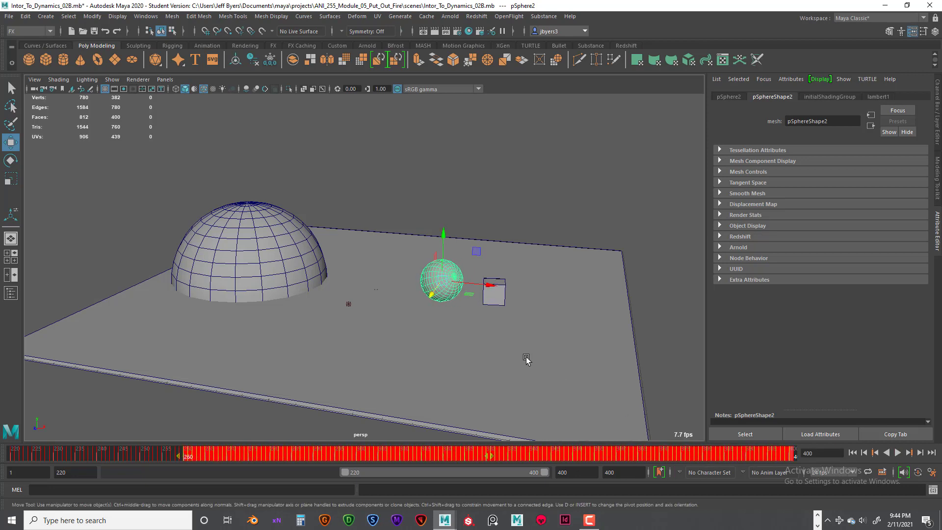
{"action": "key", "text": "Delete"}
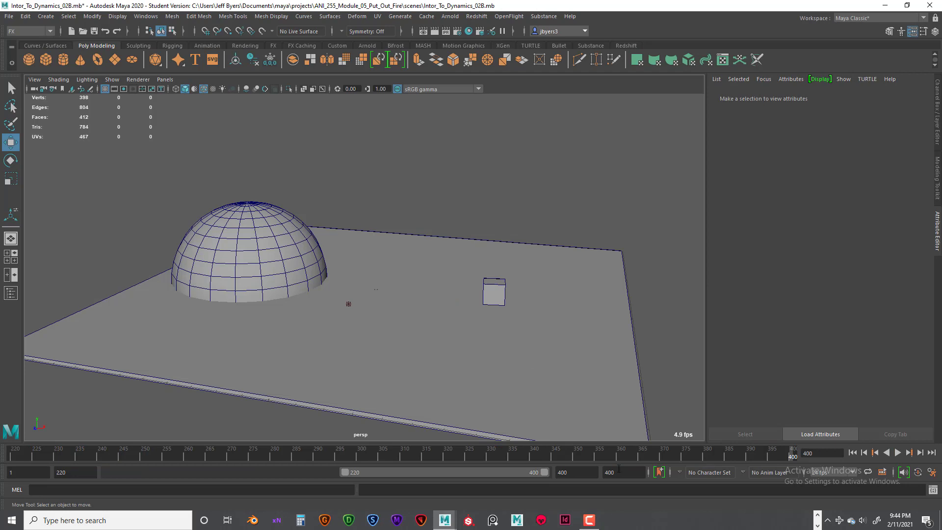
{"action": "left_click_drag", "start_coordinate": [343, 472], "coordinate": [53, 474]}
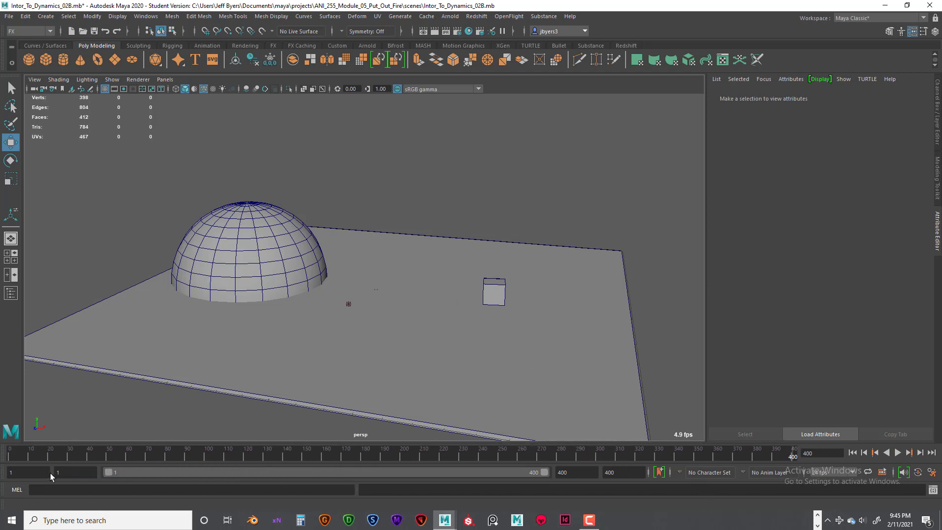
{"action": "key", "text": "ctrl+z"}
{"action": "key", "text": "ctrl+z"}
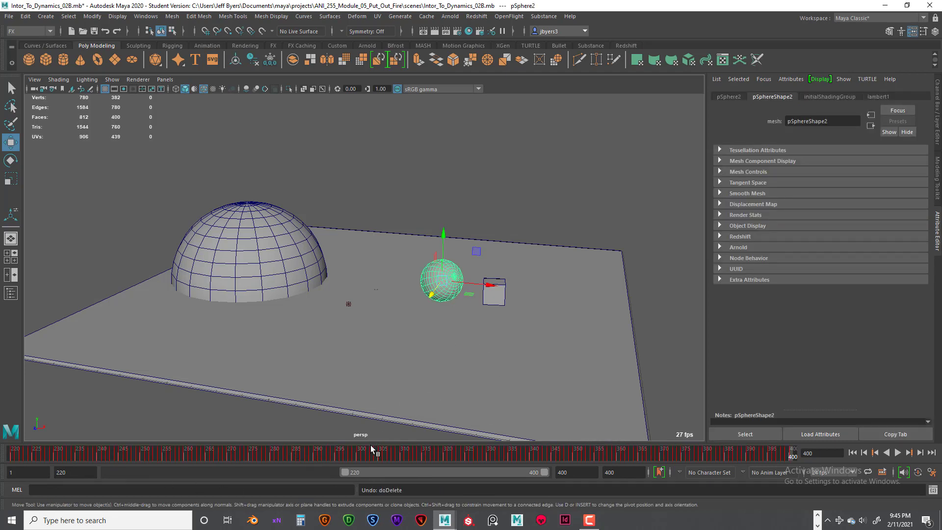
{"action": "mouse_move", "coordinate": [370, 453]}
{"action": "left_mouse_down"}
{"action": "mouse_move", "coordinate": [299, 454]}
{"action": "mouse_move", "coordinate": [439, 456]}
{"action": "mouse_move", "coordinate": [270, 449]}
{"action": "mouse_move", "coordinate": [97, 427]}
{"action": "mouse_move", "coordinate": [143, 440]}
{"action": "mouse_move", "coordinate": [63, 449]}
{"action": "mouse_move", "coordinate": [299, 458]}
{"action": "left_mouse_up"}
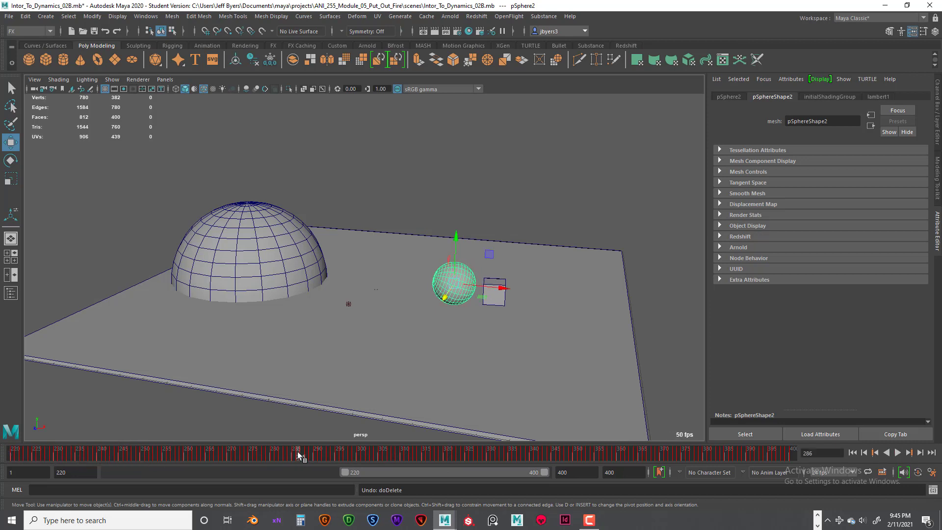
{"action": "key", "text": "alt+v"}
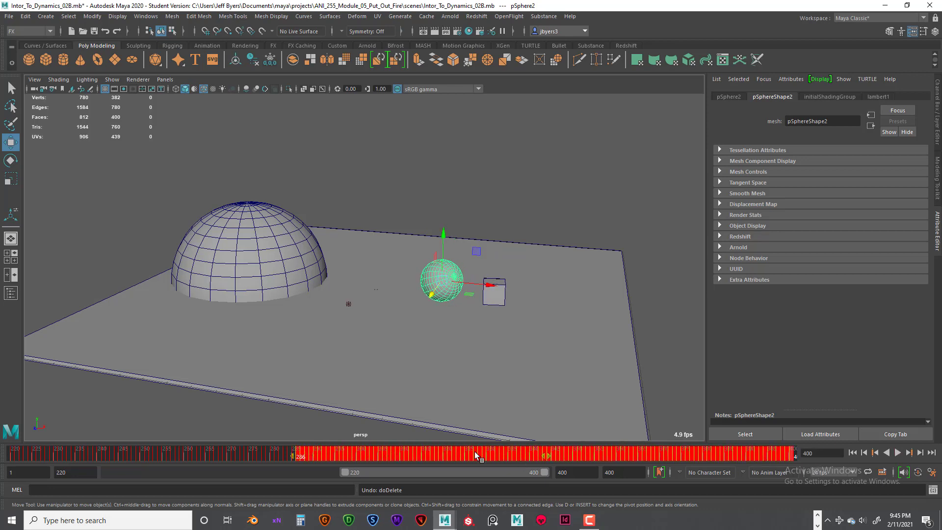
Delete the sphere's keys after frame 286, reset the range to 1–400, and replay from frame 1
{"action": "right_click", "coordinate": [475, 452]}
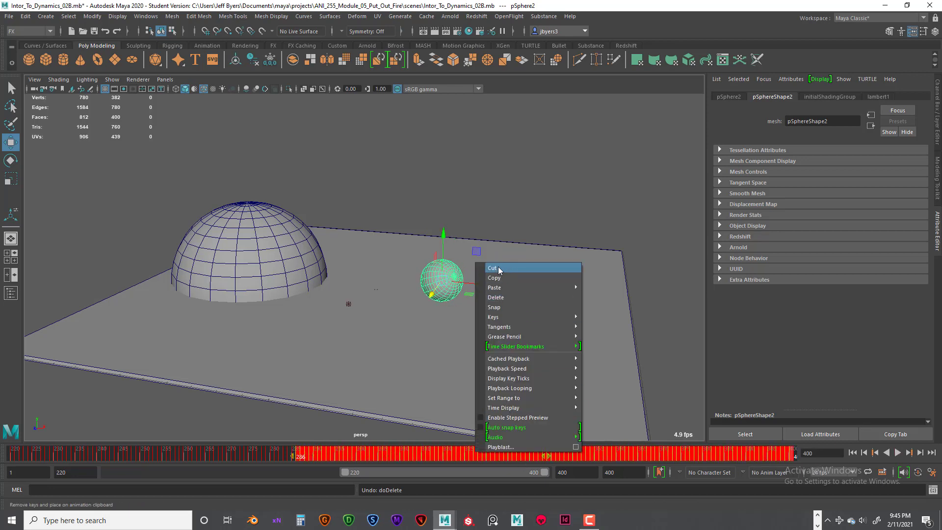
{"action": "left_click", "coordinate": [498, 298]}
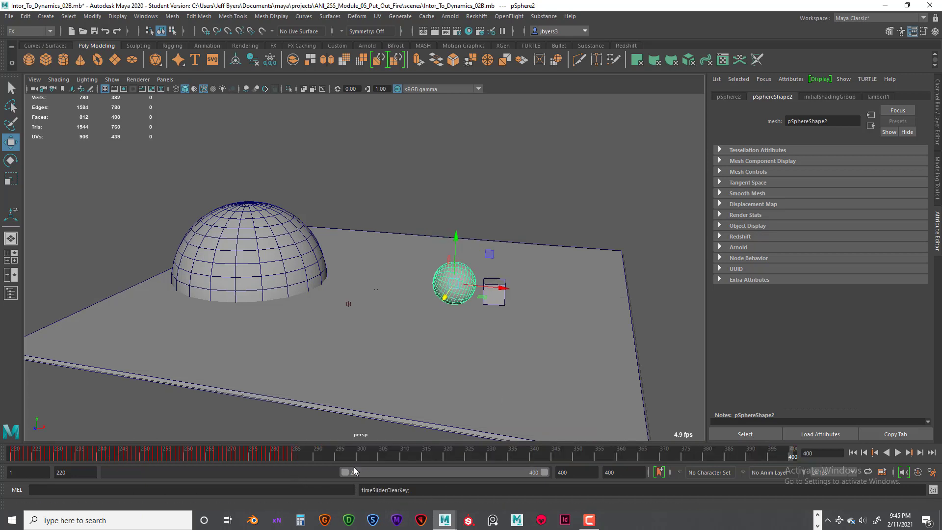
{"action": "left_click_drag", "start_coordinate": [345, 473], "coordinate": [60, 471]}
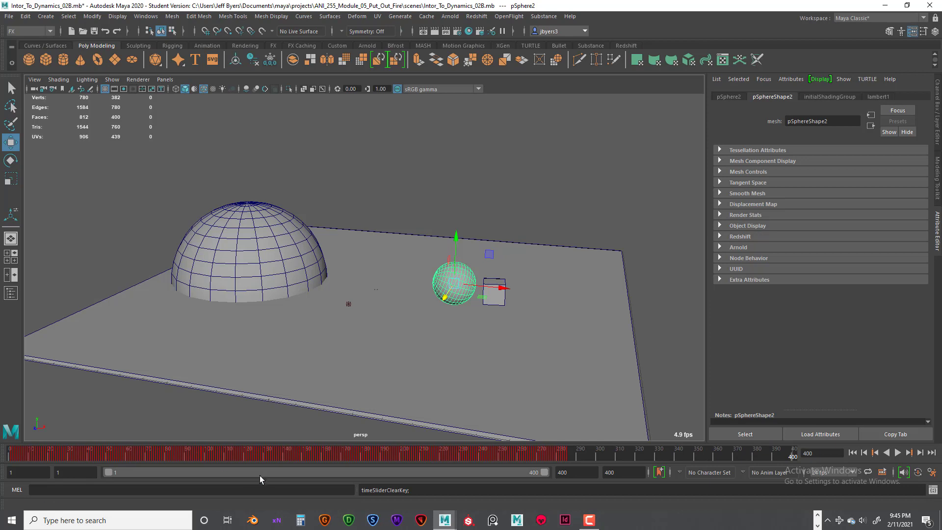
{"action": "left_click", "coordinate": [3, 455]}
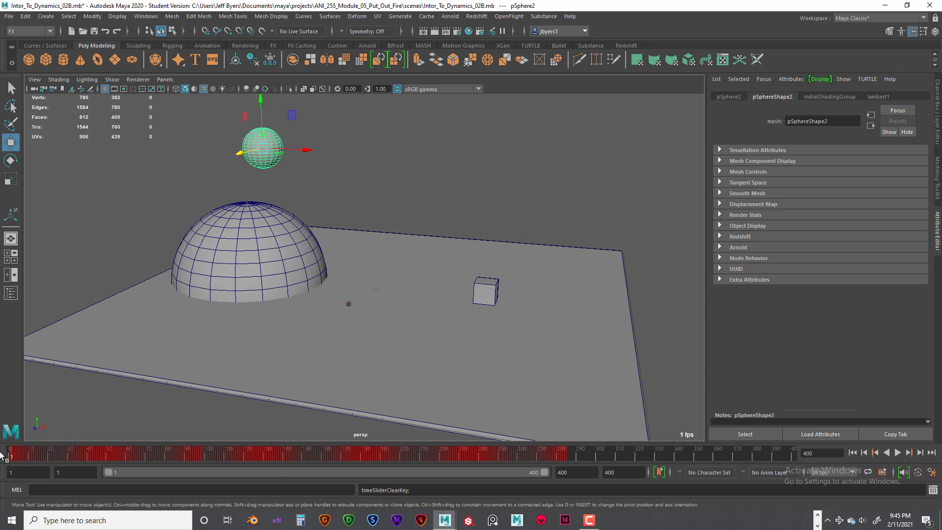
{"action": "left_click", "coordinate": [897, 452]}
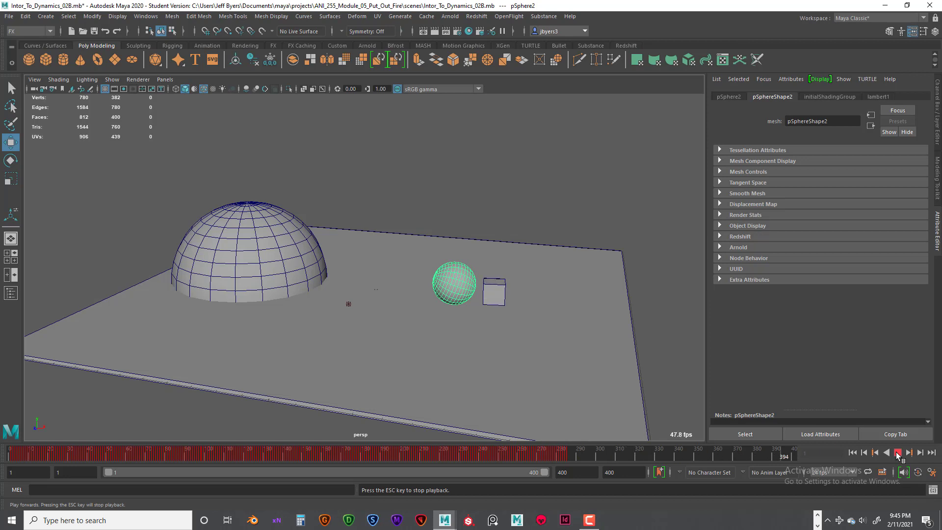
{"action": "left_click", "coordinate": [898, 453]}
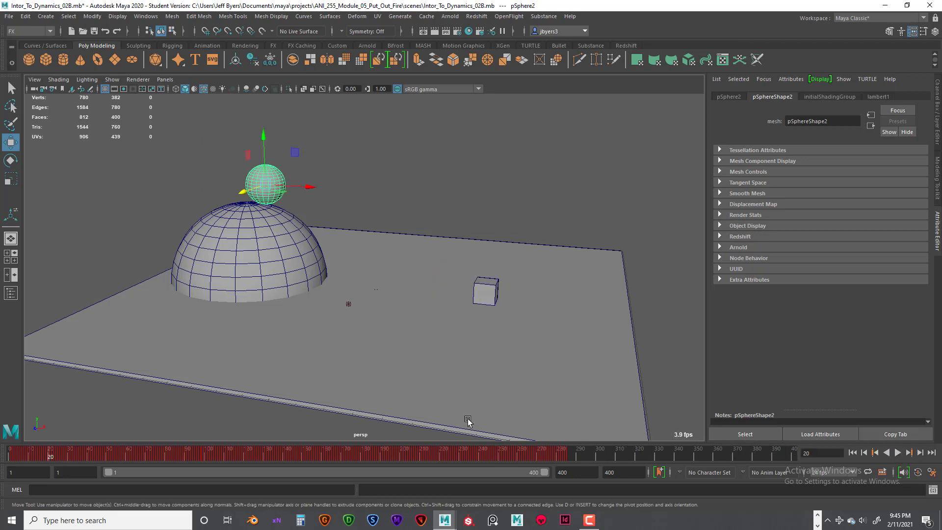
{"action": "mouse_move", "coordinate": [491, 453]}
{"action": "left_mouse_down"}
{"action": "mouse_move", "coordinate": [561, 454]}
{"action": "mouse_move", "coordinate": [276, 440]}
{"action": "mouse_move", "coordinate": [559, 473]}
{"action": "mouse_move", "coordinate": [349, 461]}
{"action": "mouse_move", "coordinate": [457, 475]}
{"action": "mouse_move", "coordinate": [471, 453]}
{"action": "mouse_move", "coordinate": [461, 453]}
{"action": "mouse_move", "coordinate": [582, 461]}
{"action": "left_mouse_up"}
Delete the sphere's keys in frames 231–294 and replay from around frame 97 to check
{"action": "right_click", "coordinate": [546, 455]}
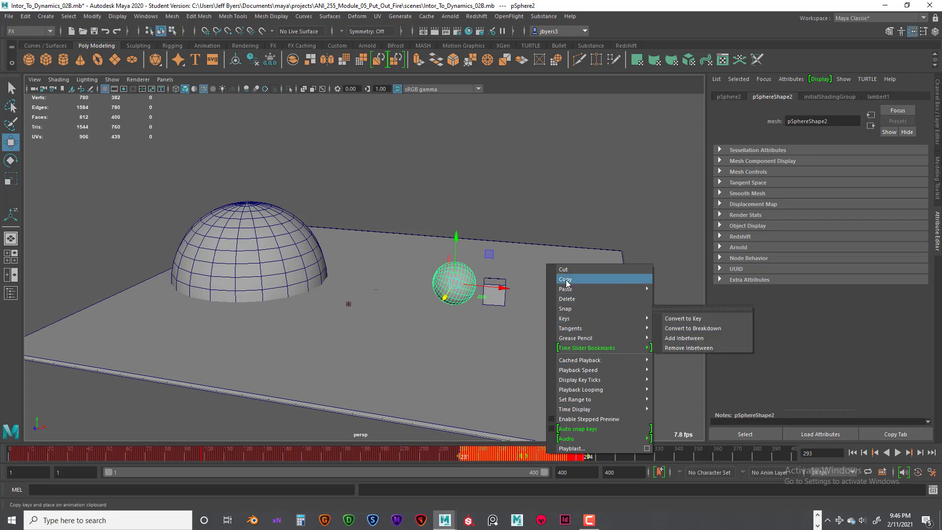
{"action": "left_click", "coordinate": [566, 298]}
{"action": "left_click_drag", "start_coordinate": [450, 454], "coordinate": [199, 454]}
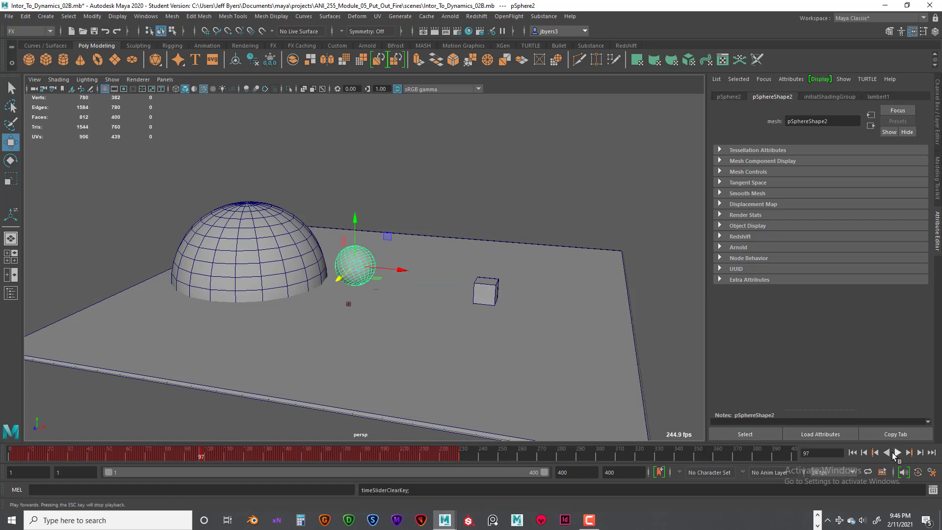
{"action": "left_click", "coordinate": [898, 453]}
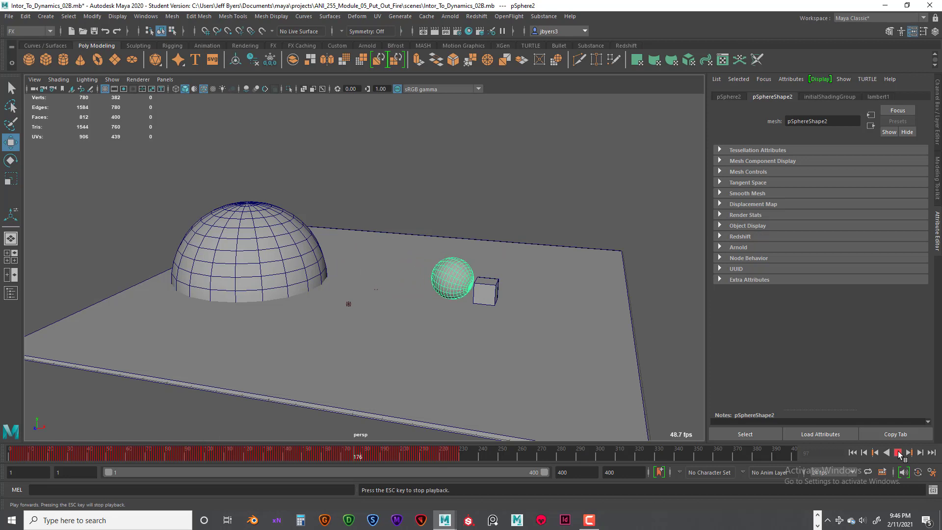